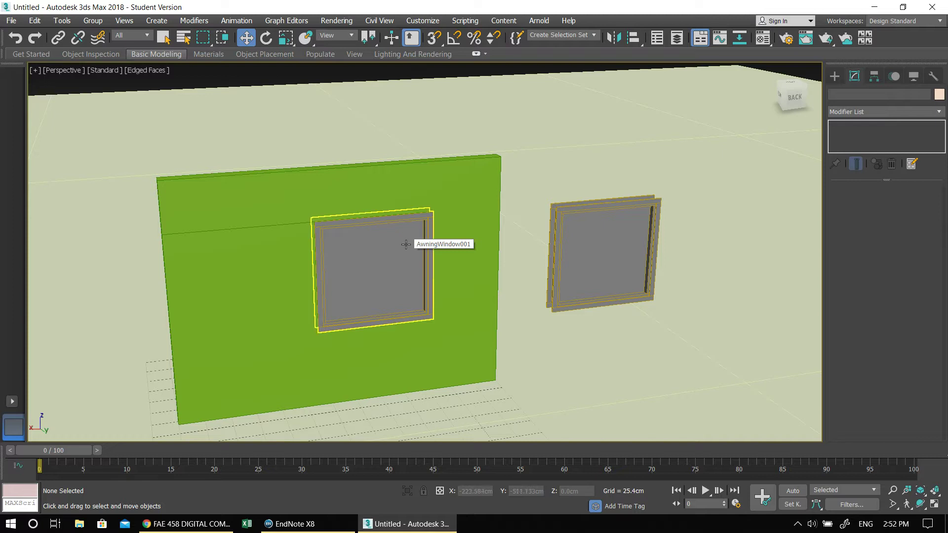
- Assign the 02 - Default material to the green wall
alt+middle_drag(378, 260, 414, 281)
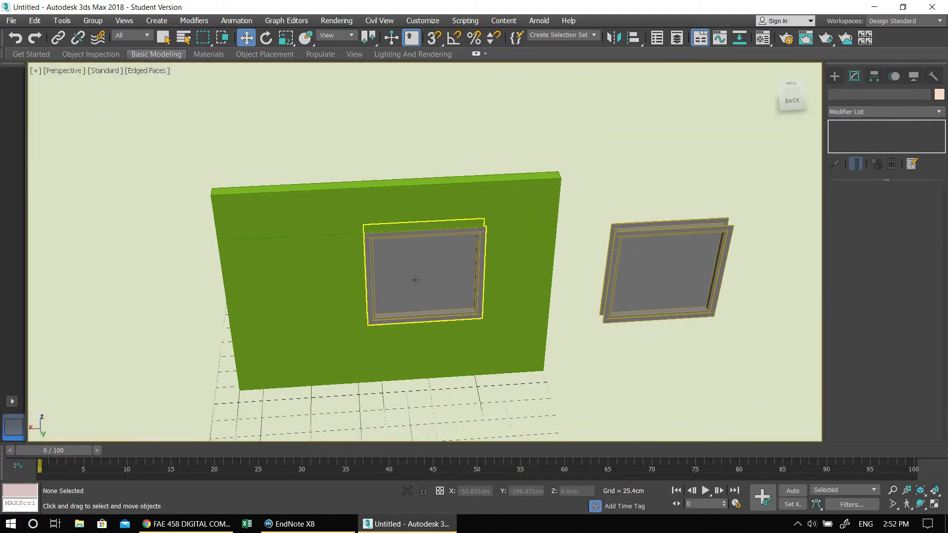
scroll(423, 242, up, 2)
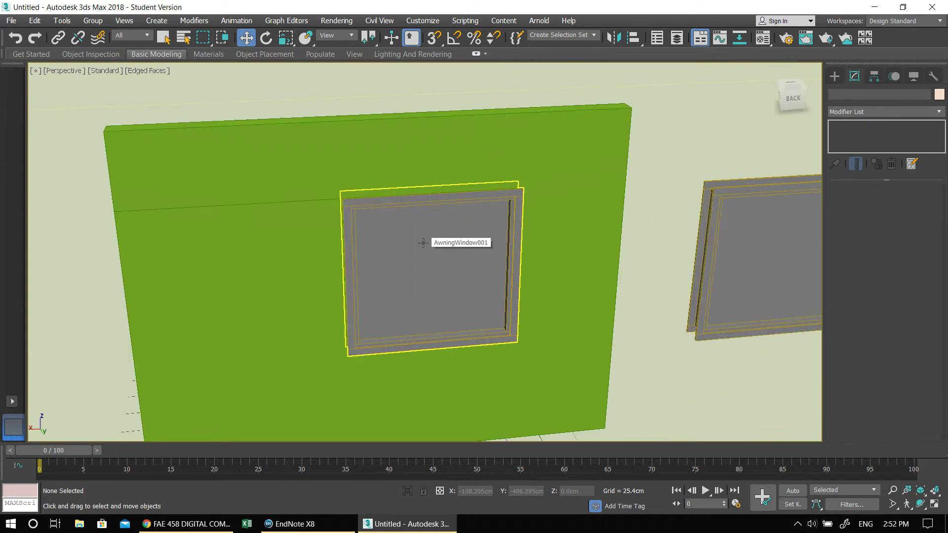
alt+middle_drag(393, 260, 443, 245)
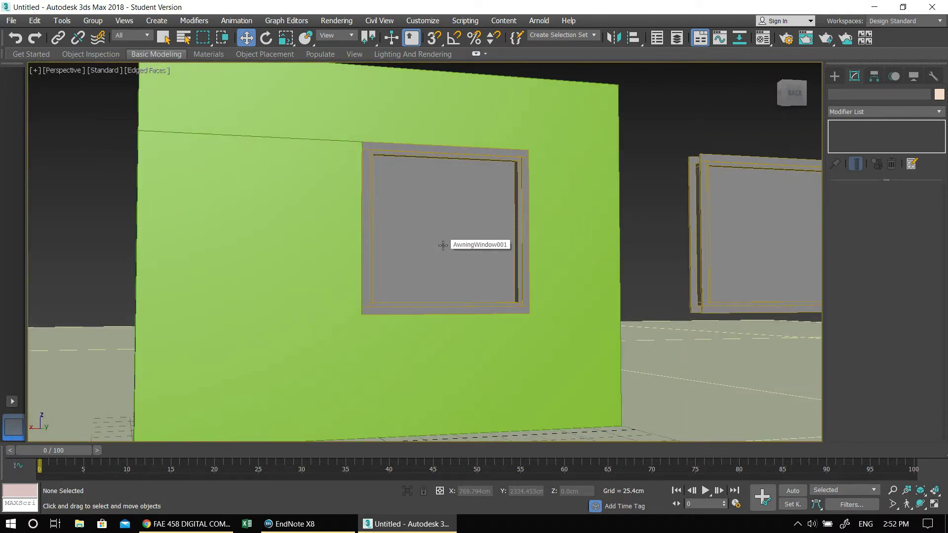
scroll(443, 245, down, 2)
scroll(404, 268, up, 2)
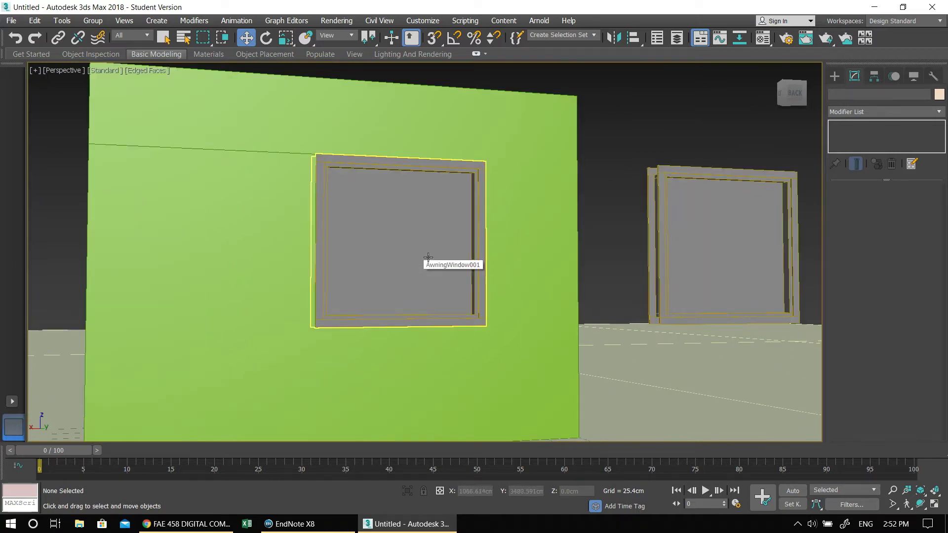
key(m)
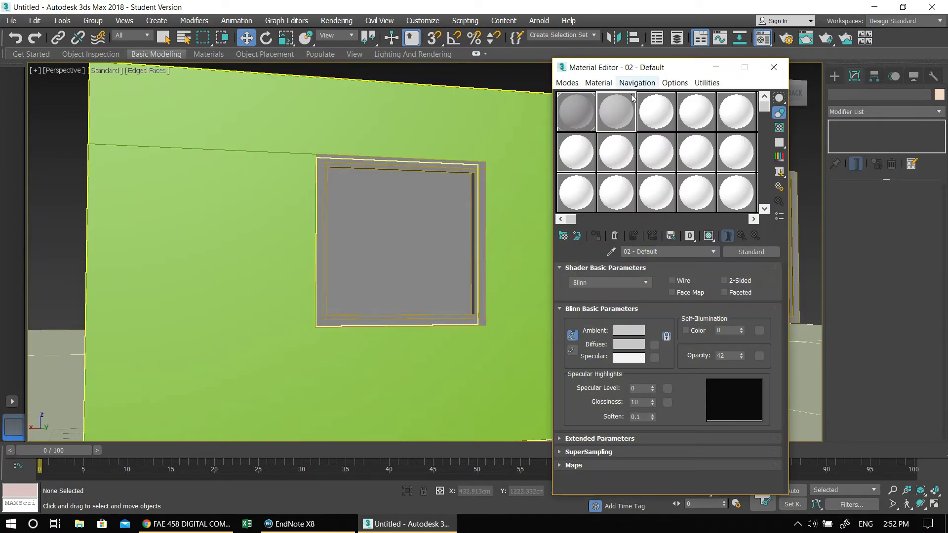
drag(614, 113, 400, 104)
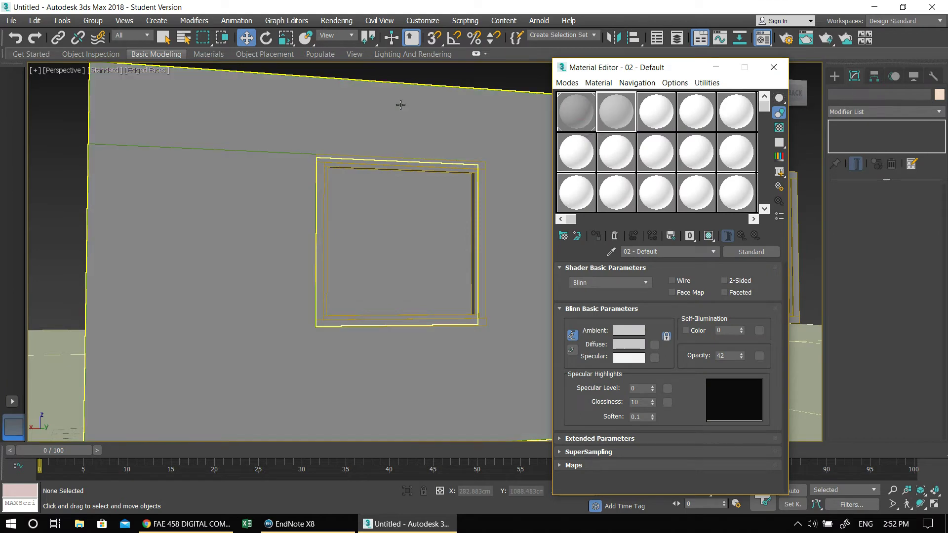
- Assign the 03 - Default material to the window set in the wall
middle_drag(459, 203, 421, 212)
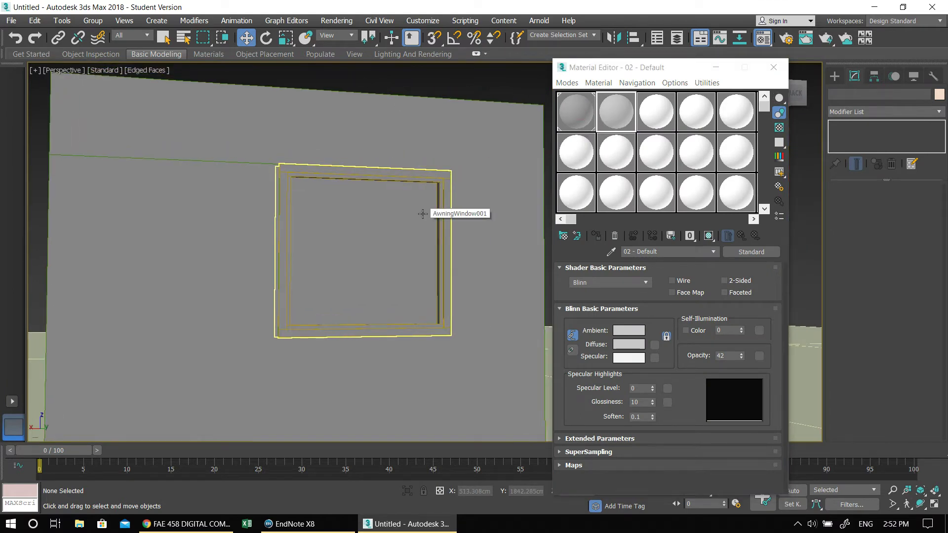
drag(656, 113, 327, 235)
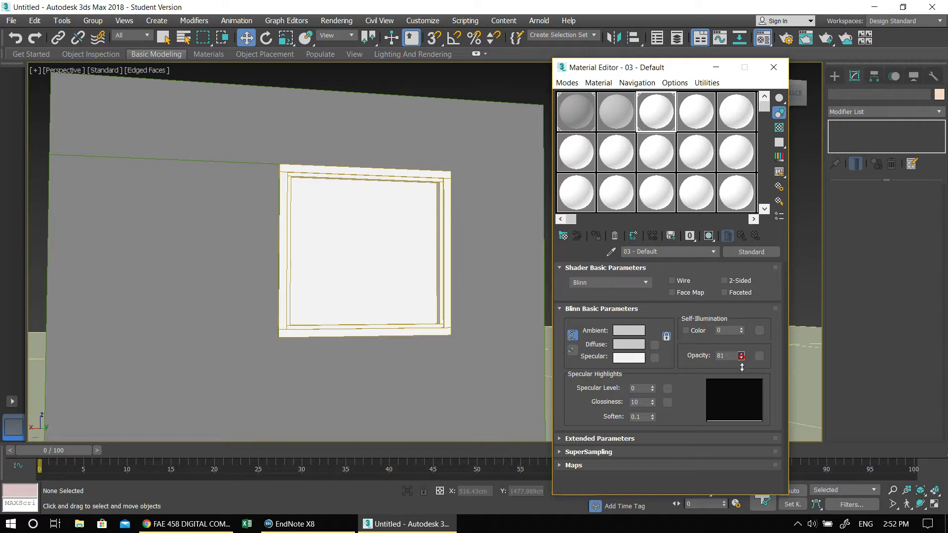
- Try the 03 - Default material at an opacity of 49, and restore it to 100
drag(741, 356, 741, 382)
alt+middle_drag(426, 260, 438, 282)
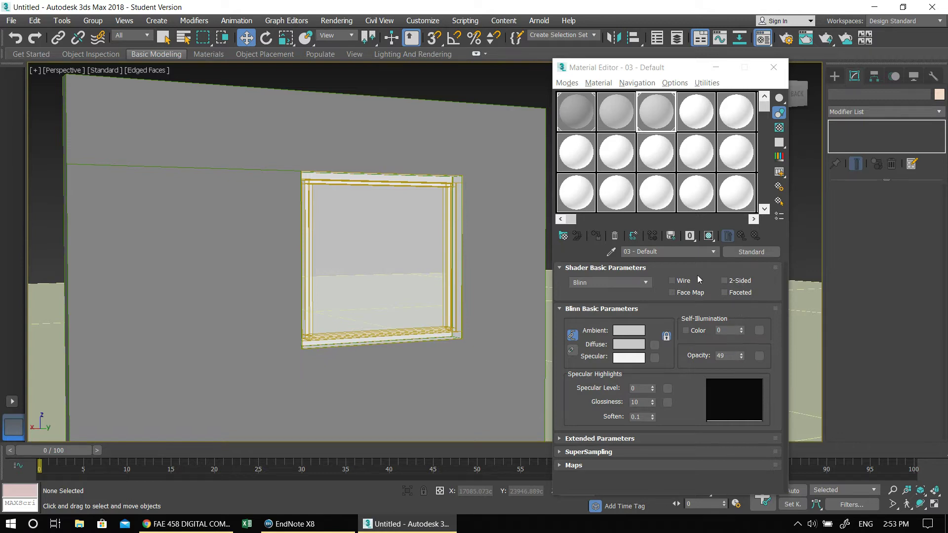
drag(740, 358, 734, 267)
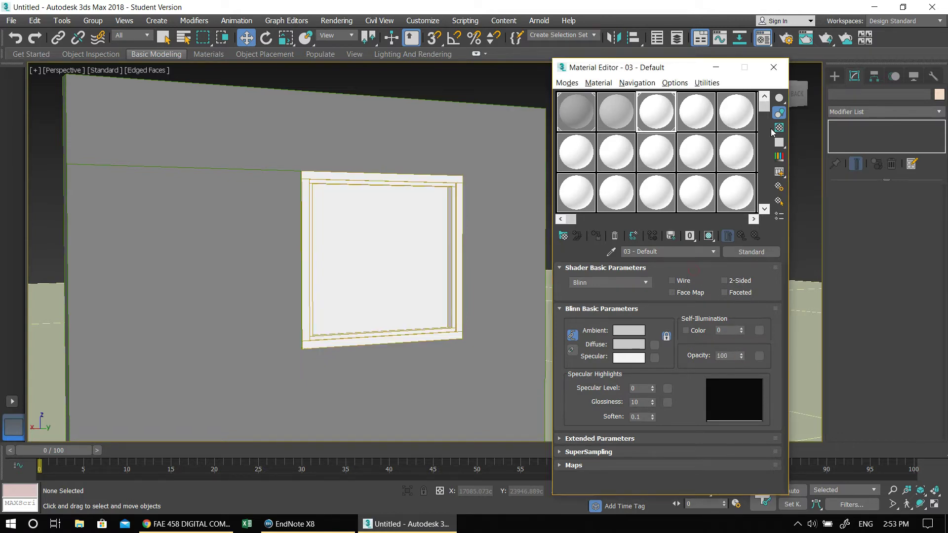
click(715, 67)
- Clone the freestanding window along the X axis as a single independent copy, on the side away from the wall
alt+middle_drag(493, 231, 498, 248)
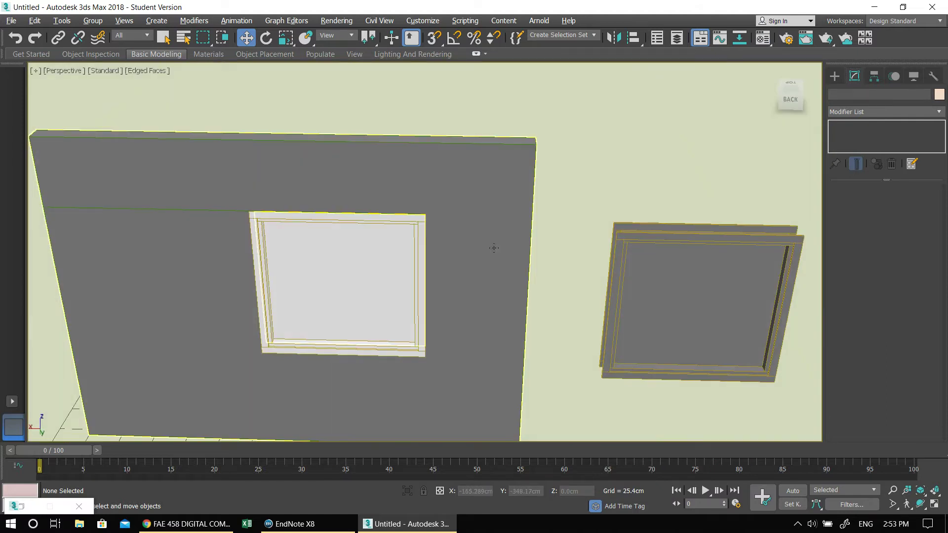
scroll(493, 248, down, 3)
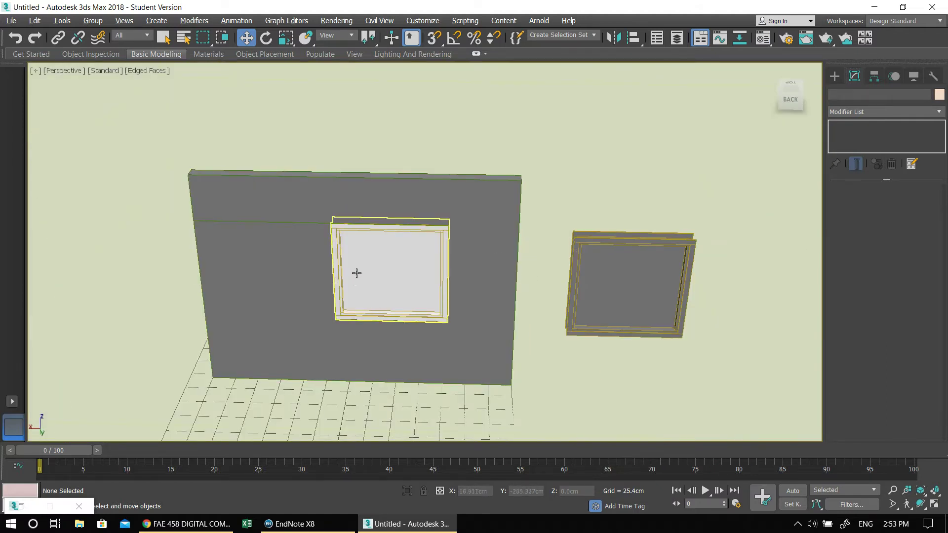
alt+middle_drag(359, 271, 376, 297)
click(514, 279)
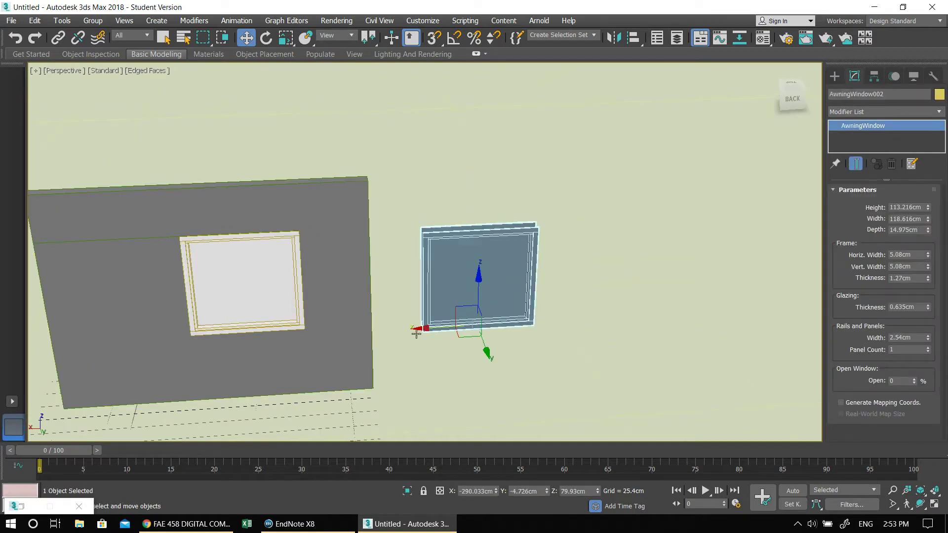
shift+drag(425, 328, 648, 327)
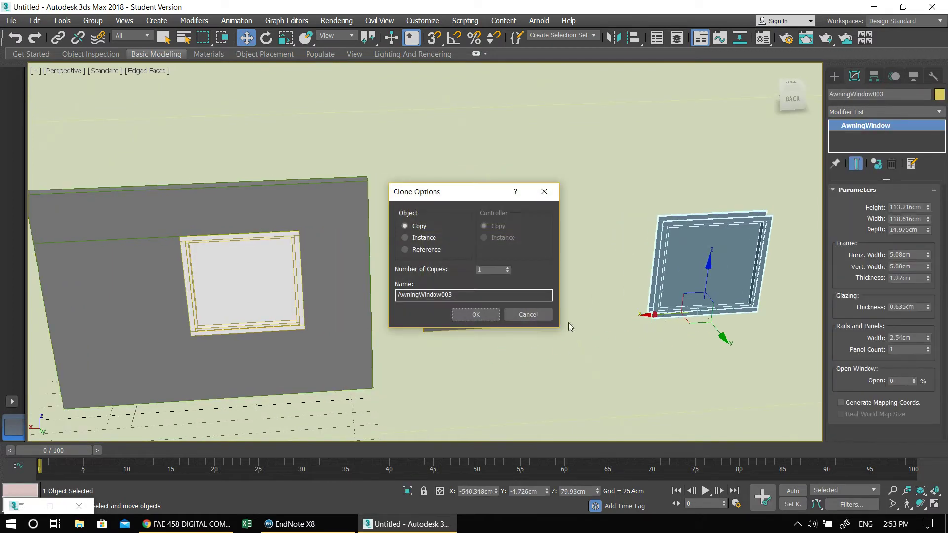
click(475, 314)
- Convert the cloned window to an Editable Poly
key(z)
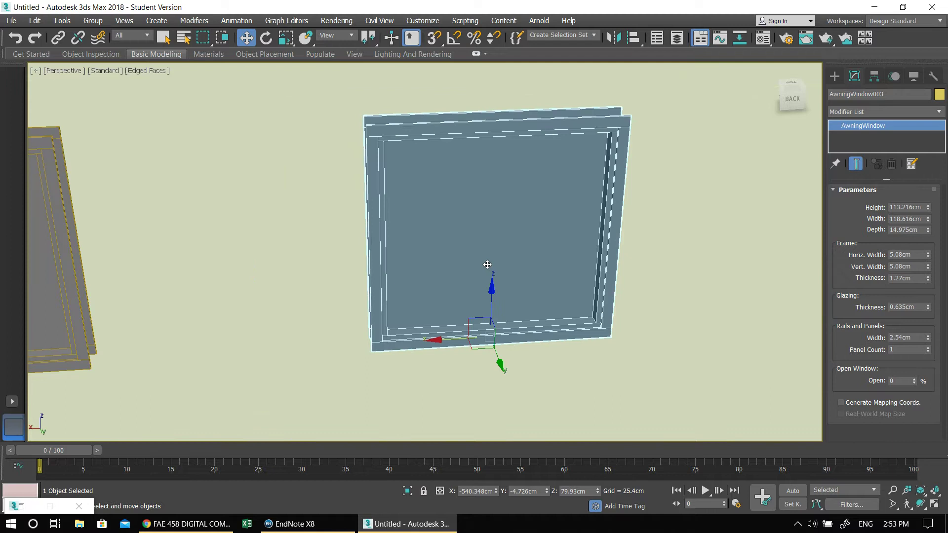
right_click(462, 161)
mouse_move(526, 292)
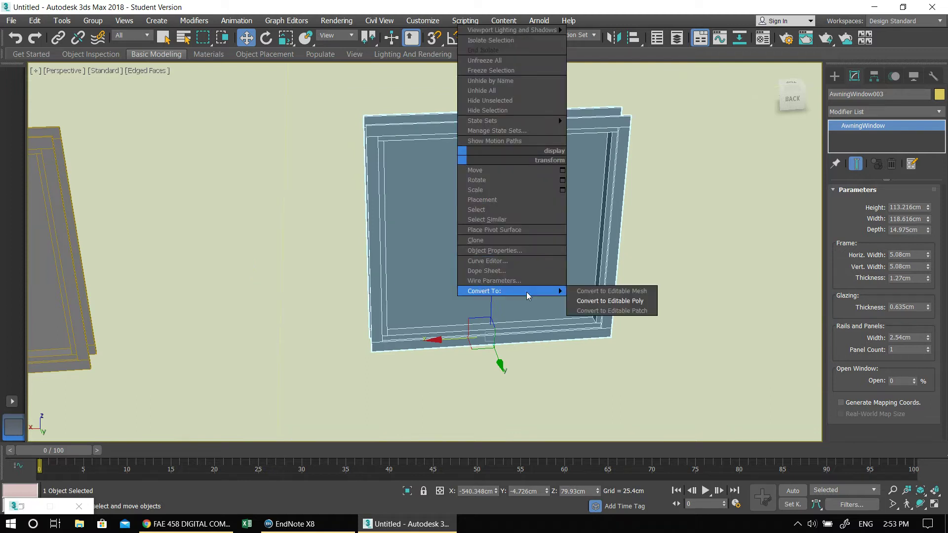
click(622, 299)
- Select the glass polygons on both sides of the cloned window
key(4)
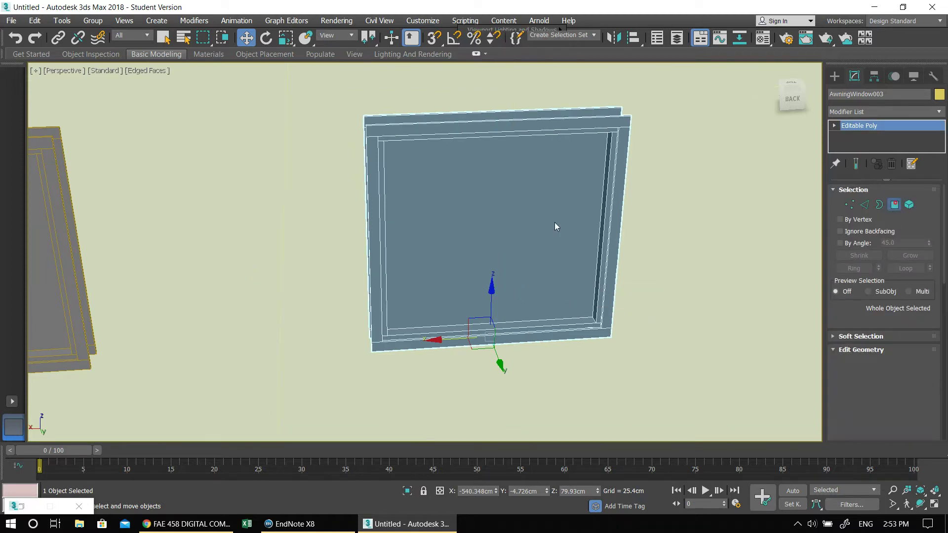
click(545, 216)
alt+middle_drag(442, 378, 499, 299)
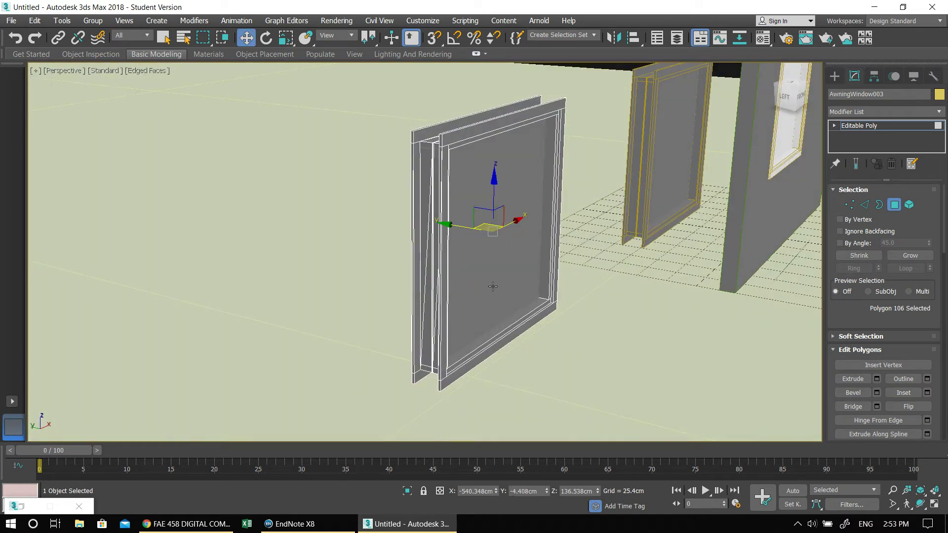
click(492, 284)
alt+middle_drag(465, 320, 520, 321)
ctrl+click(510, 288)
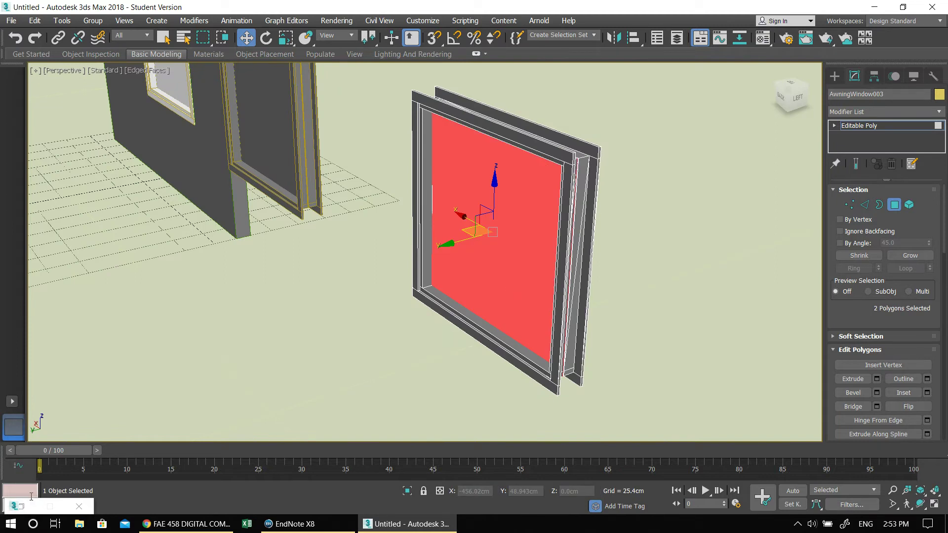
- Apply a semi-transparent material to the two selected glass polygons and clear the polygon selection
key(m)
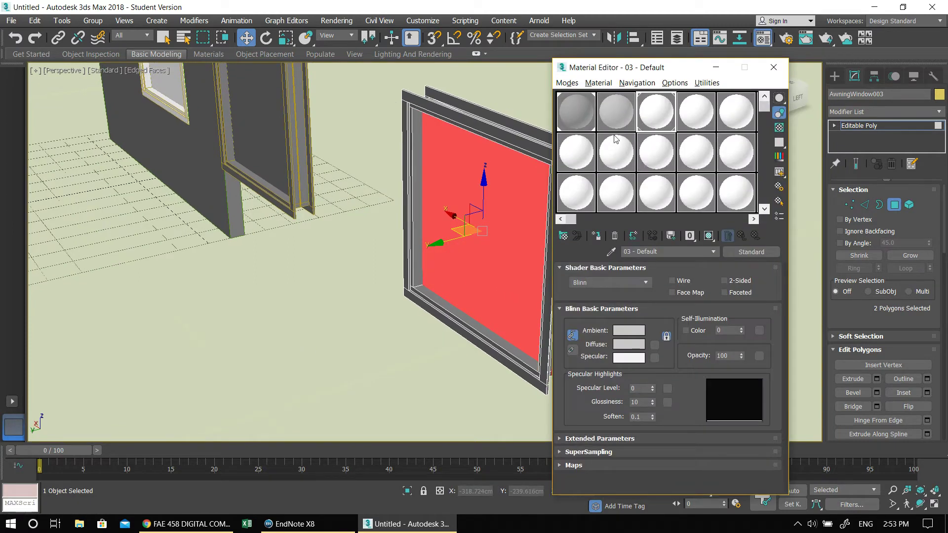
alt+middle_drag(443, 289, 472, 271)
click(327, 139)
middle_drag(480, 317, 408, 348)
scroll(377, 225, down, 2)
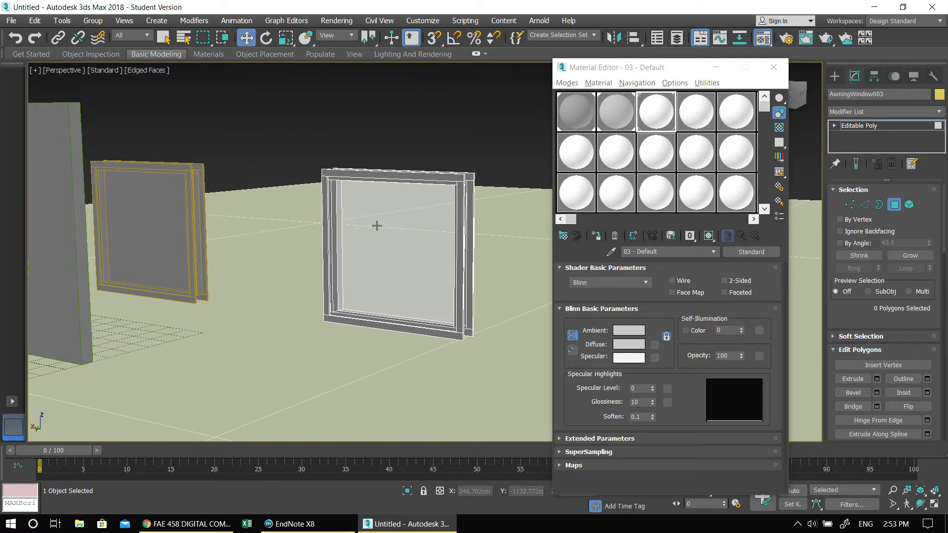
- Select all polygons of the cloned window except its two glass faces and assign the 04 - Default material to them
drag(520, 415, 518, 413)
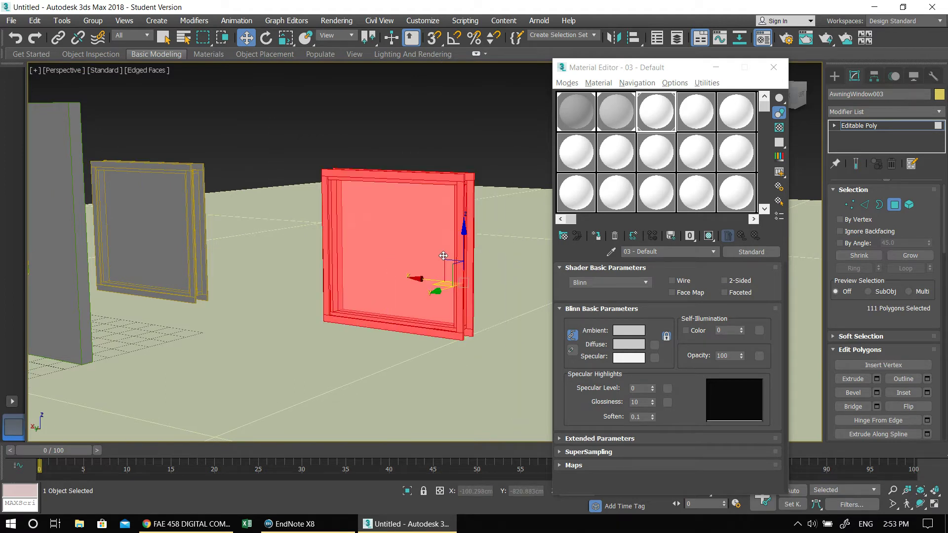
alt+click(410, 236)
alt+middle_drag(410, 236, 377, 311)
alt+click(403, 280)
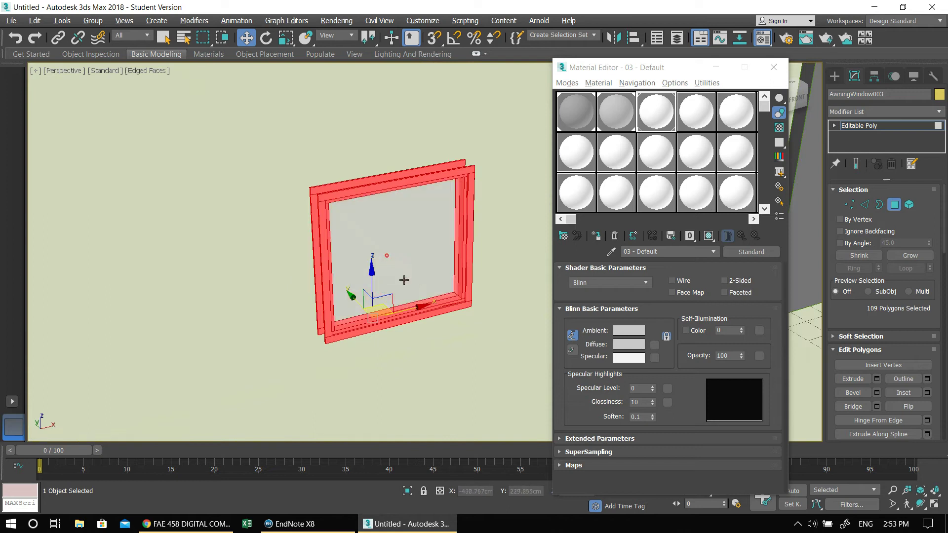
click(693, 116)
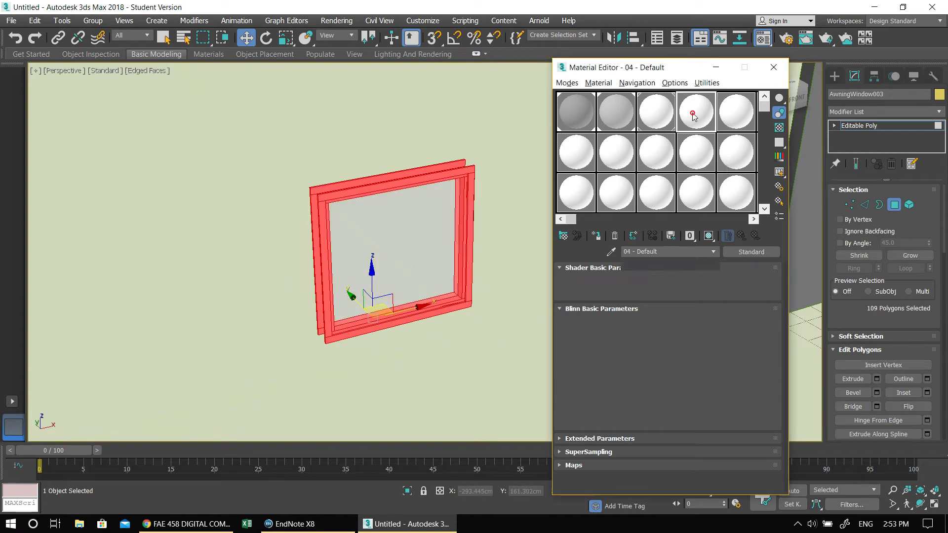
click(597, 236)
- Darken the ambient color of the 04 - Default material to a dark grey and clear the frame polygon selection
alt+middle_drag(347, 286, 525, 279)
click(630, 333)
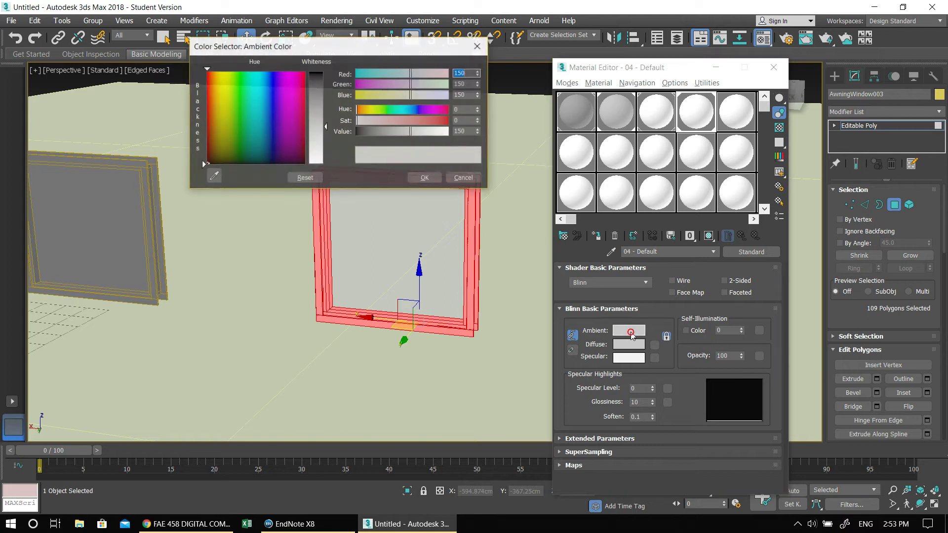
click(369, 132)
click(423, 178)
click(423, 205)
alt+middle_drag(423, 204, 344, 243)
alt+middle_drag(267, 259, 403, 369)
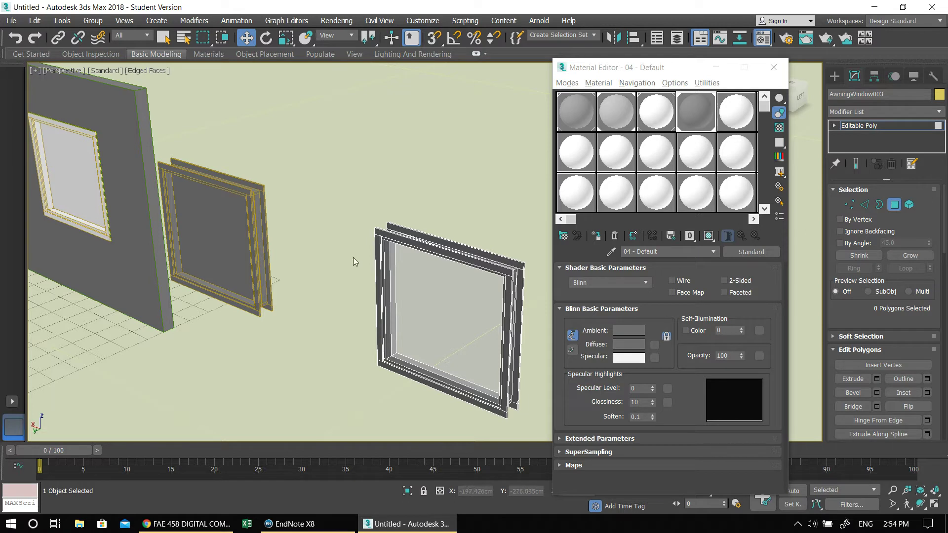
- Leave polygon editing and delete the cloned window
click(388, 246)
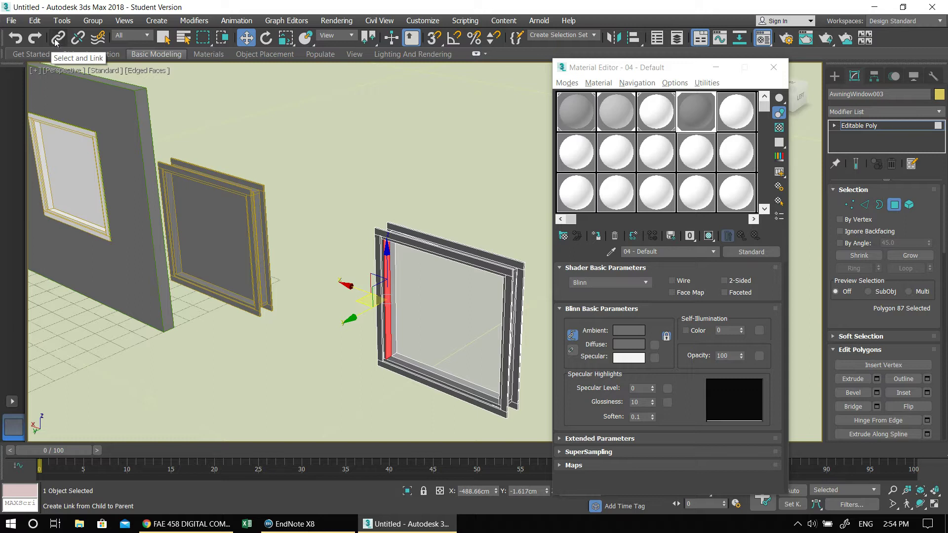
middle_drag(403, 202, 379, 213)
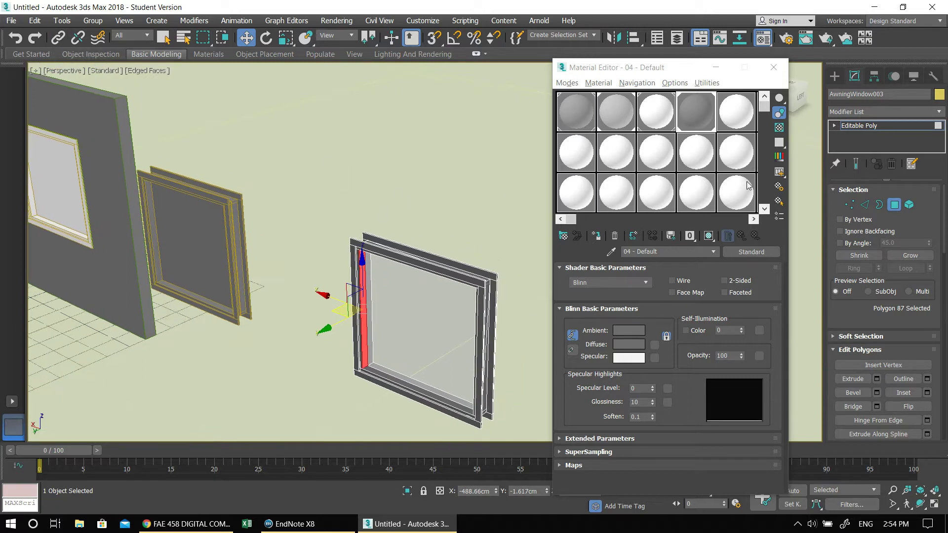
click(834, 76)
key(Delete)
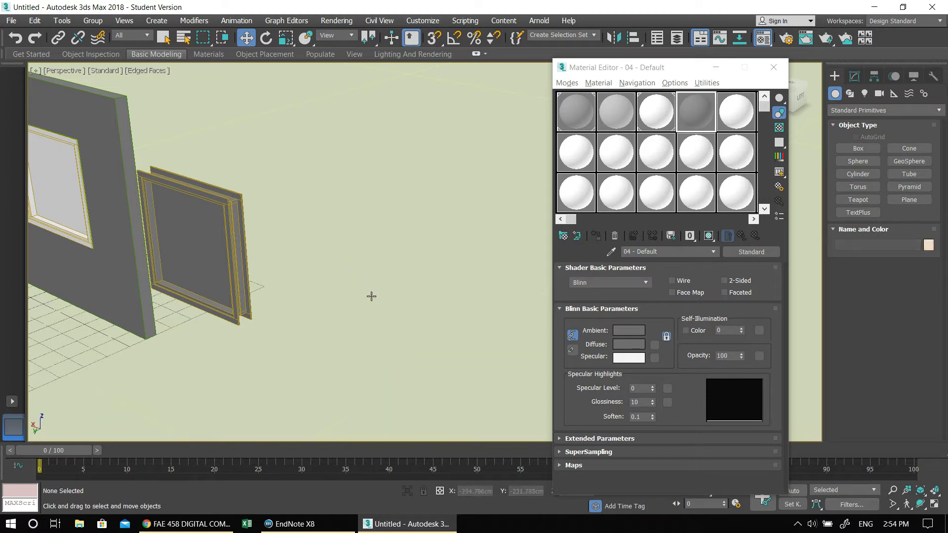
- Convert the remaining freestanding window beside the wall to an Editable Poly
middle_drag(313, 304, 333, 284)
middle_drag(266, 313, 334, 279)
click(319, 254)
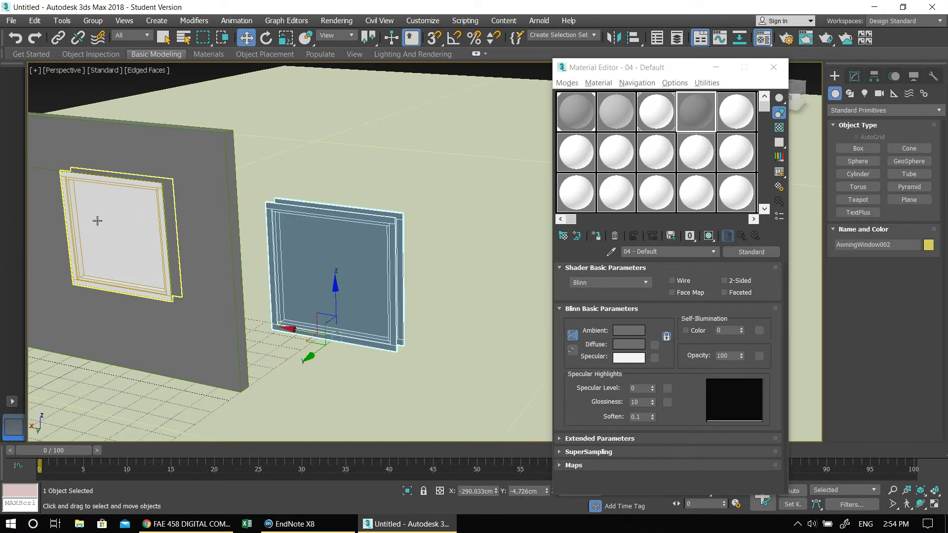
scroll(254, 233, up, 1)
scroll(313, 259, down, 1)
middle_drag(413, 263, 353, 250)
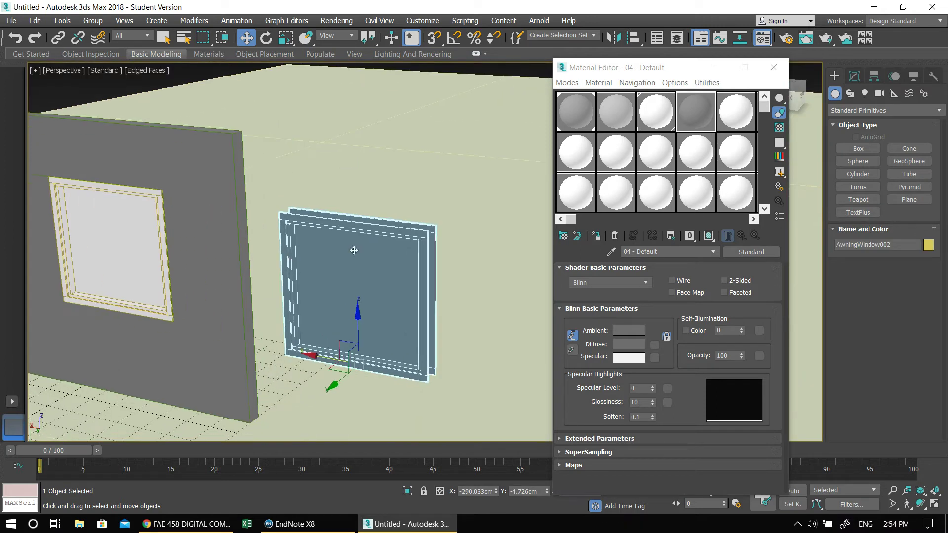
right_click(353, 250)
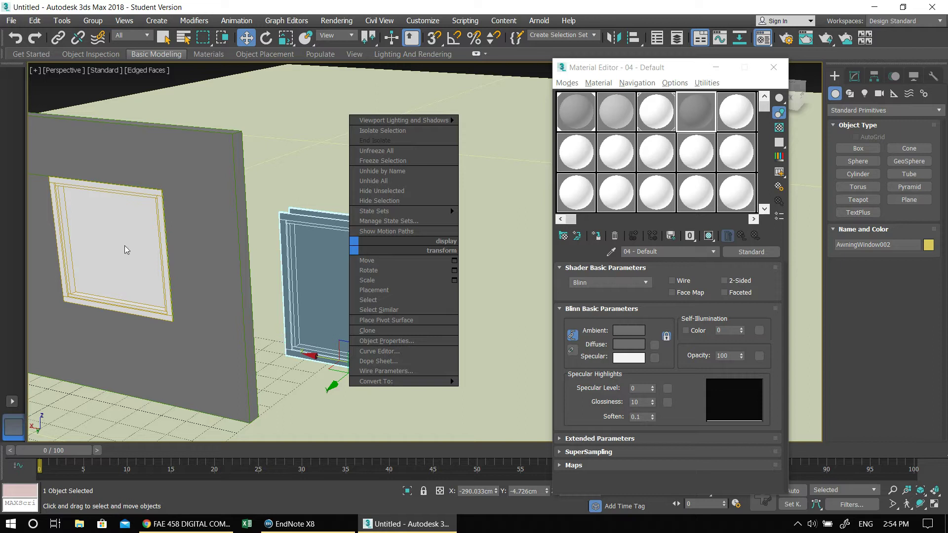
mouse_move(395, 380)
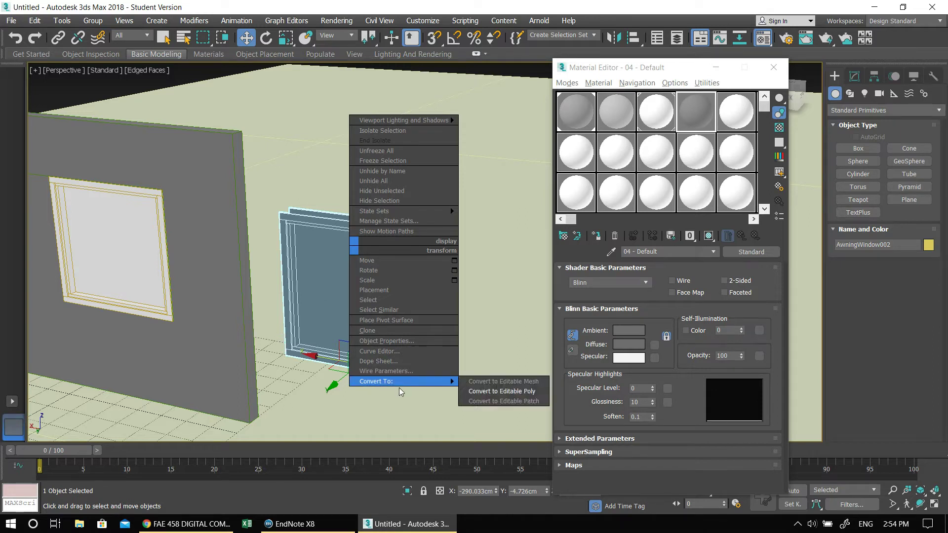
click(489, 390)
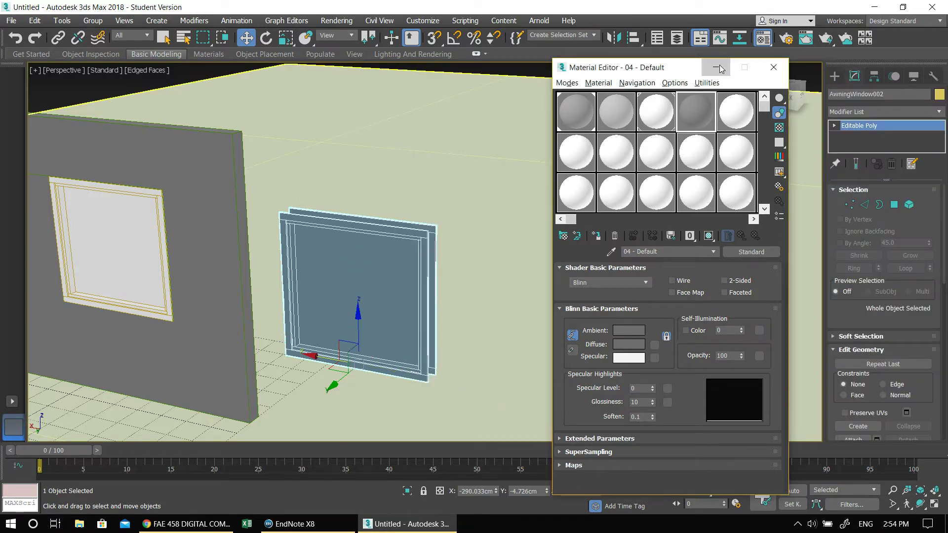
- Put away the Material Editor, select a glass polygon of the freestanding window, and bring up its Polygon: Material IDs settings
click(715, 67)
click(894, 204)
alt+middle_drag(529, 243, 375, 277)
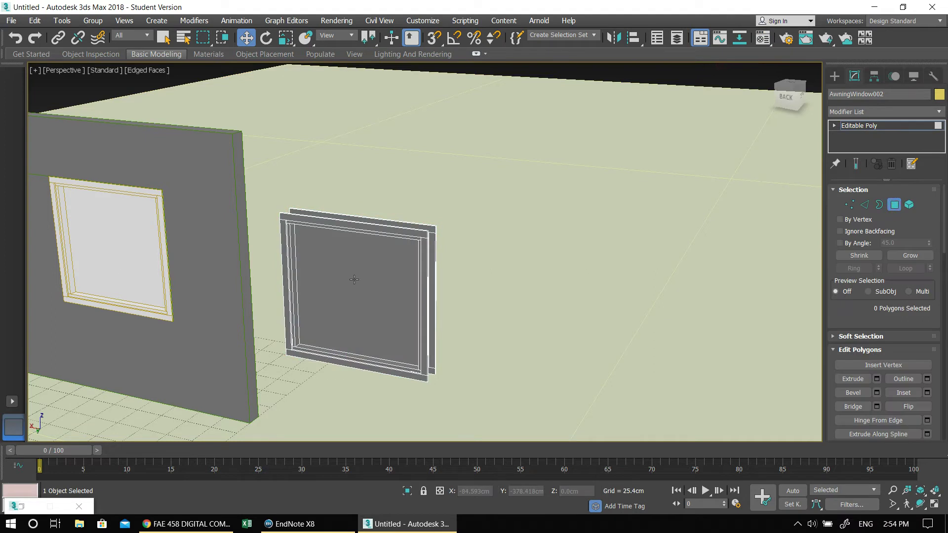
click(335, 306)
alt+middle_drag(335, 305, 334, 304)
drag(876, 323, 851, 95)
drag(848, 376, 834, 3)
drag(856, 406, 832, 182)
drag(844, 262, 845, 359)
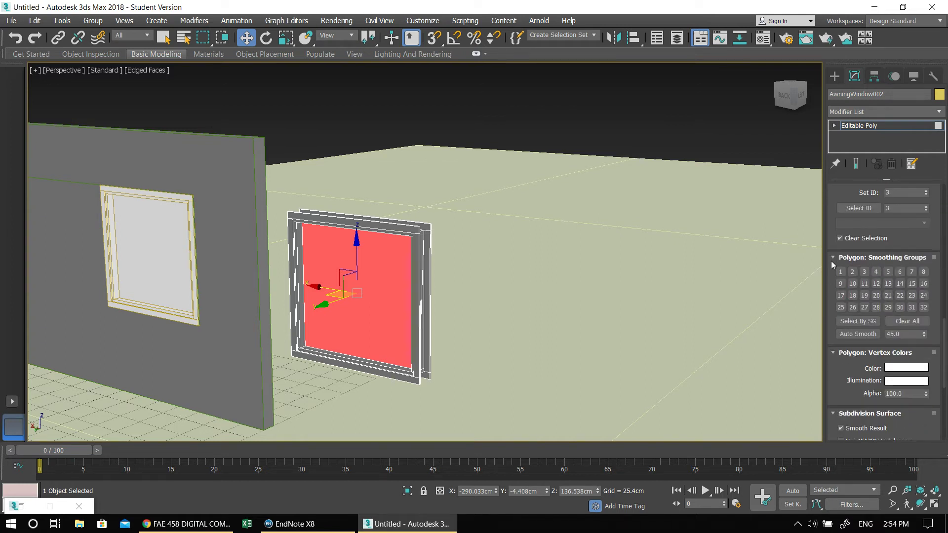
drag(837, 225, 838, 348)
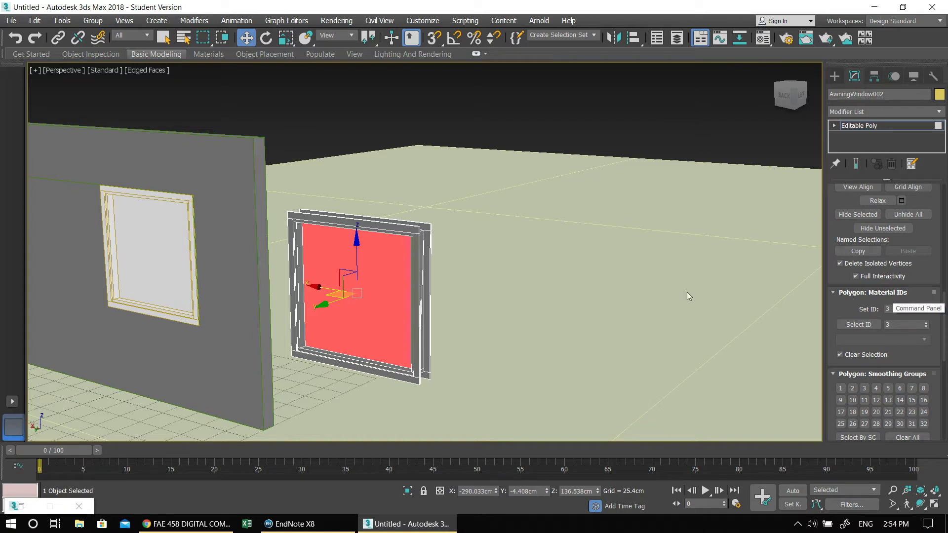
- Check the material IDs of the window's other glass side, an outer top frame strip and an inner vertical frame strip
alt+middle_drag(461, 397, 387, 409)
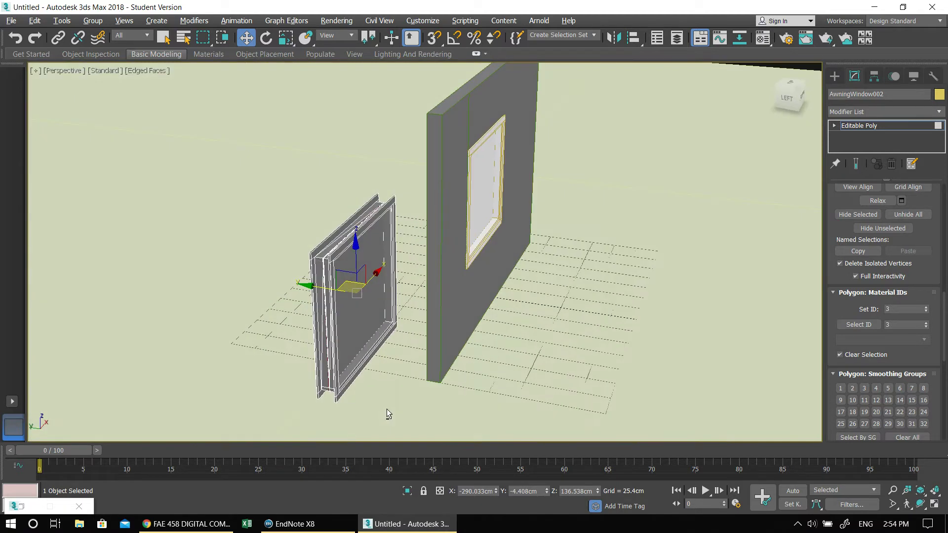
click(346, 323)
alt+middle_drag(351, 349, 425, 341)
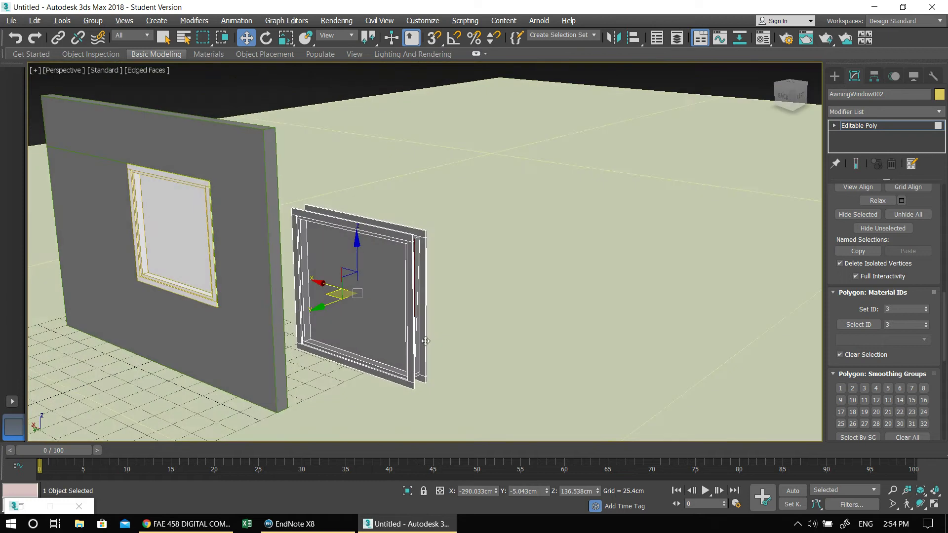
scroll(336, 282, up, 3)
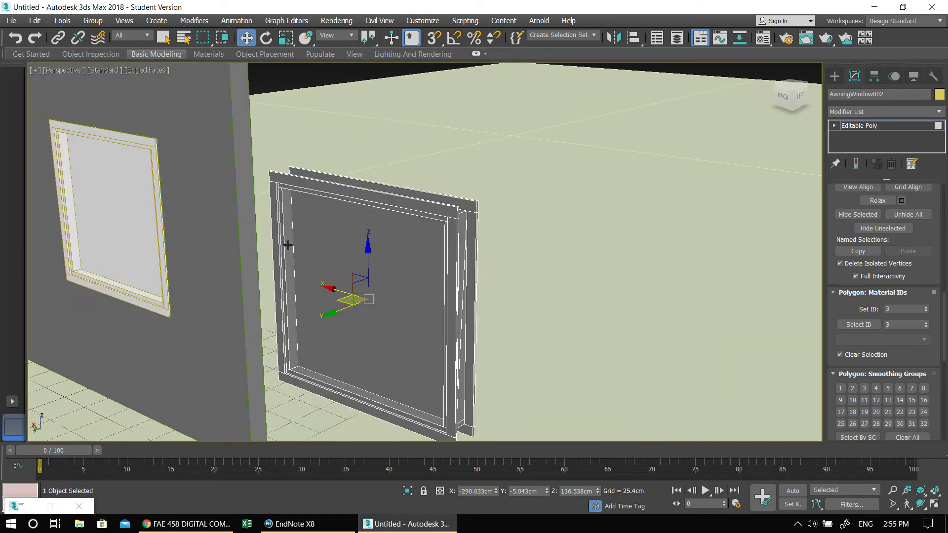
click(294, 178)
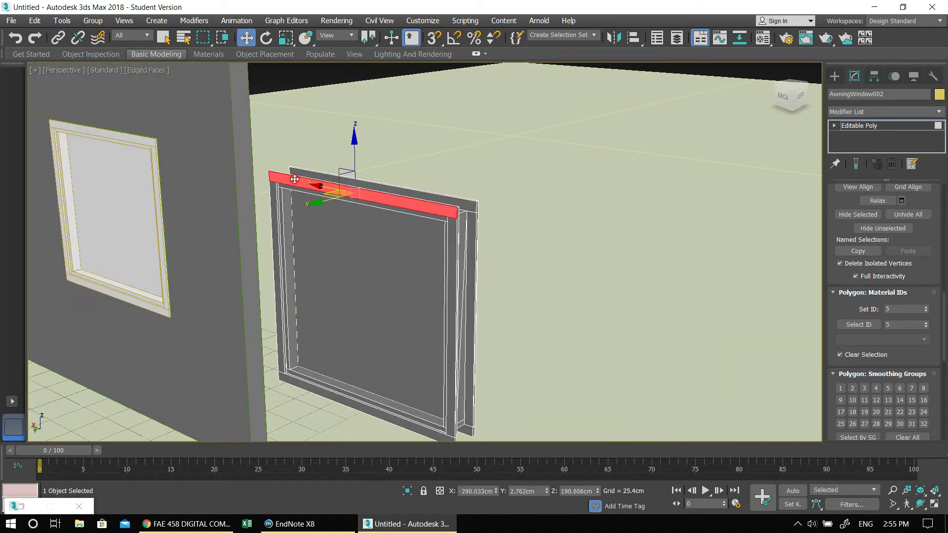
click(286, 203)
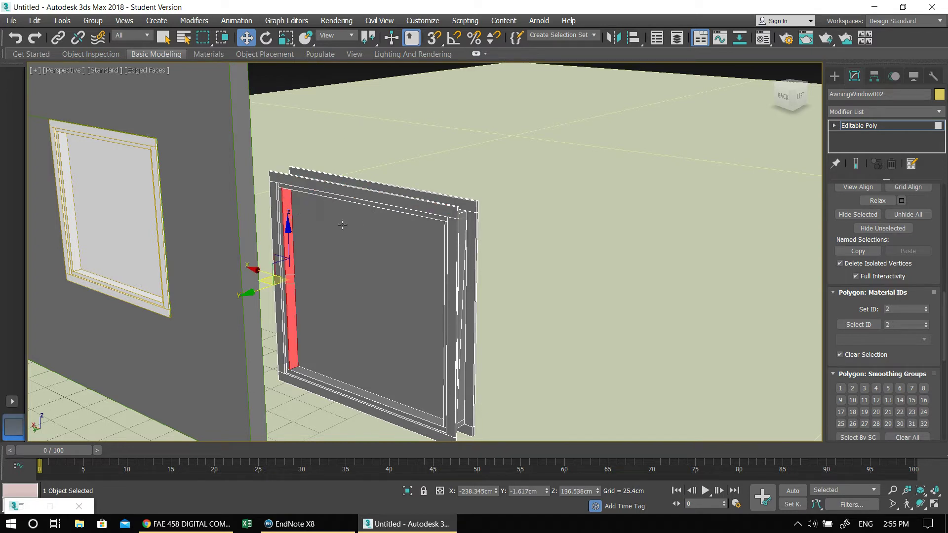
- Check the material IDs of the top frame strips and the glass on the window's side facing the wall opening
alt+middle_drag(465, 293, 375, 215)
click(372, 191)
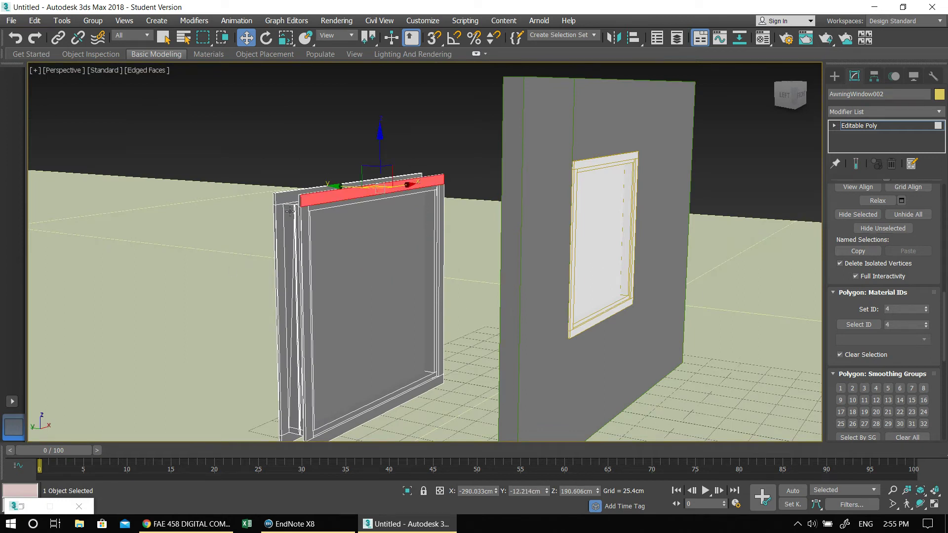
click(427, 190)
alt+middle_drag(325, 310, 389, 225)
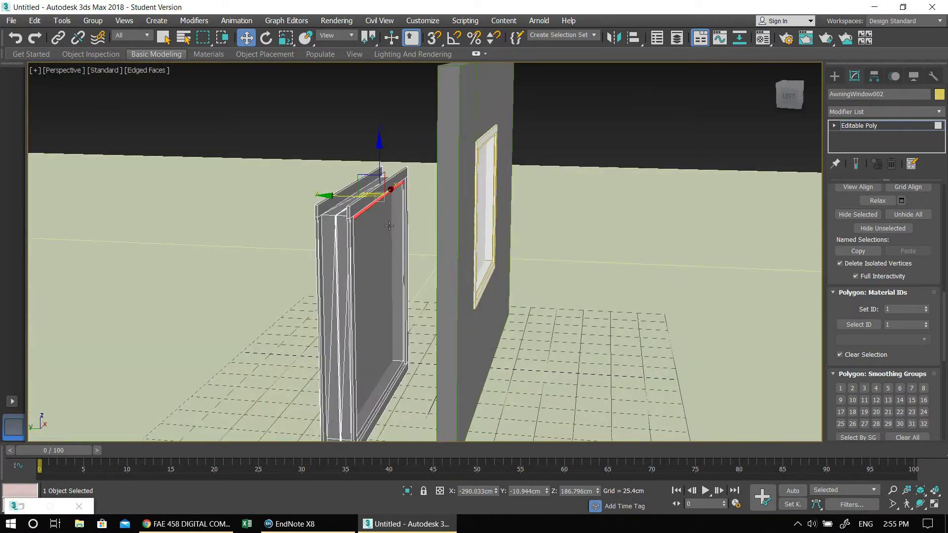
click(357, 208)
click(362, 215)
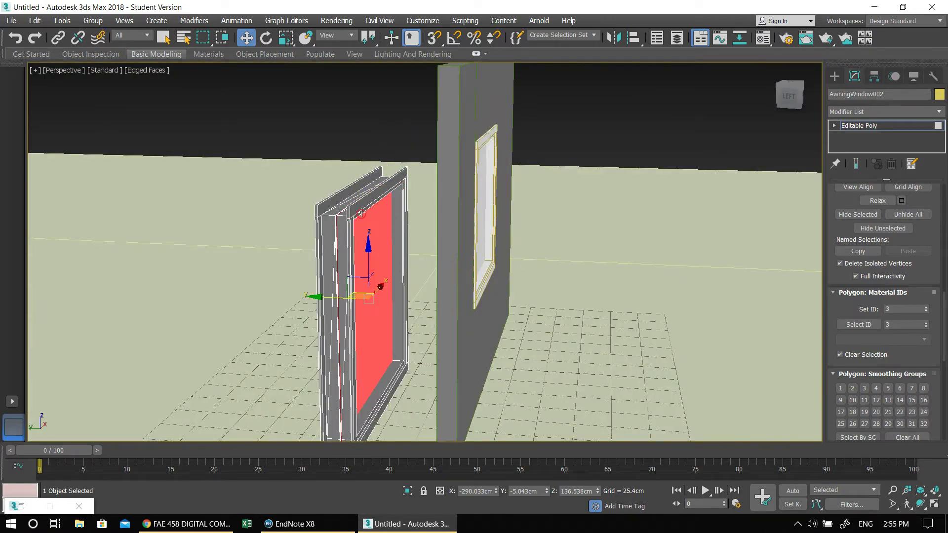
click(361, 212)
- Check the material IDs of the inner top frame strip on the back side and its glass pane, leaving the glass selected
alt+middle_drag(361, 213, 415, 242)
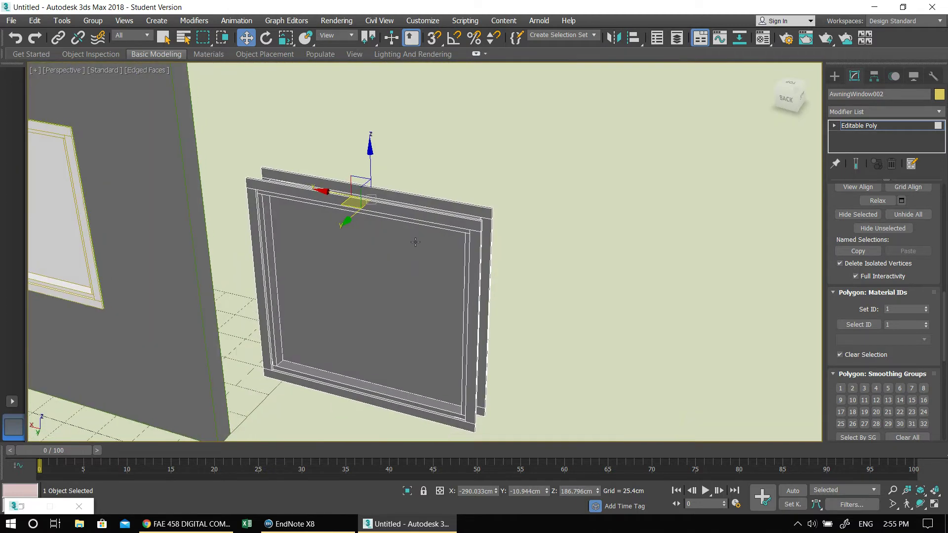
click(419, 213)
alt+middle_drag(432, 290, 419, 258)
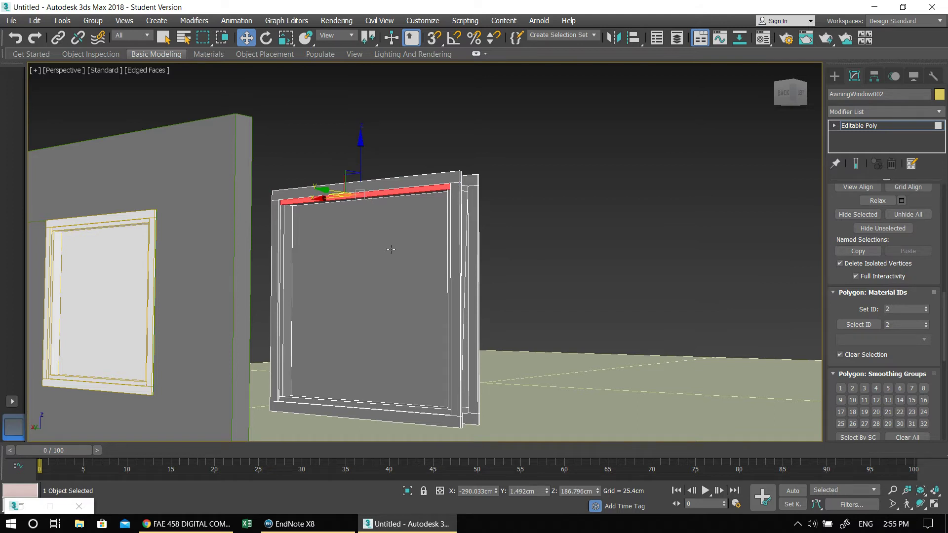
click(390, 278)
alt+middle_drag(302, 324, 339, 336)
- Open the Material Editor and switch it to the Slate Material Editor
key(m)
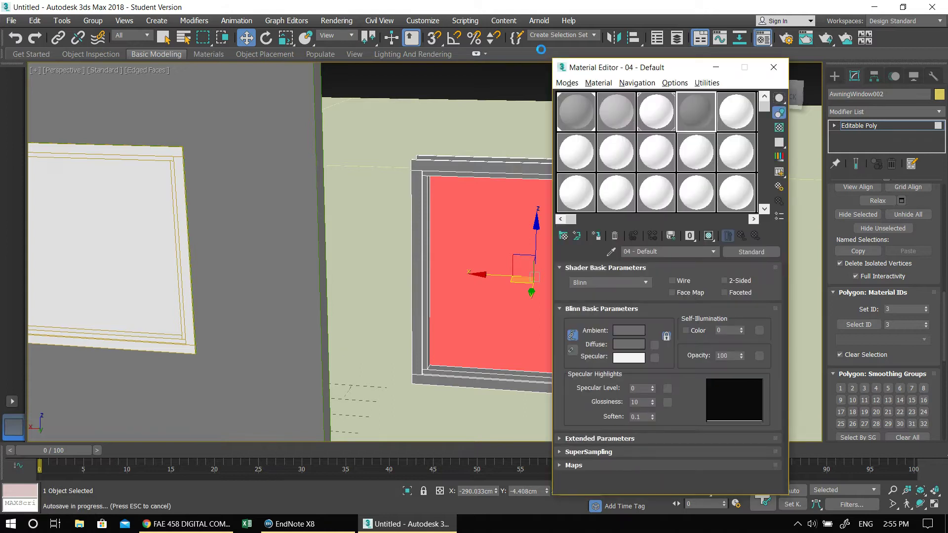
drag(570, 61, 493, 30)
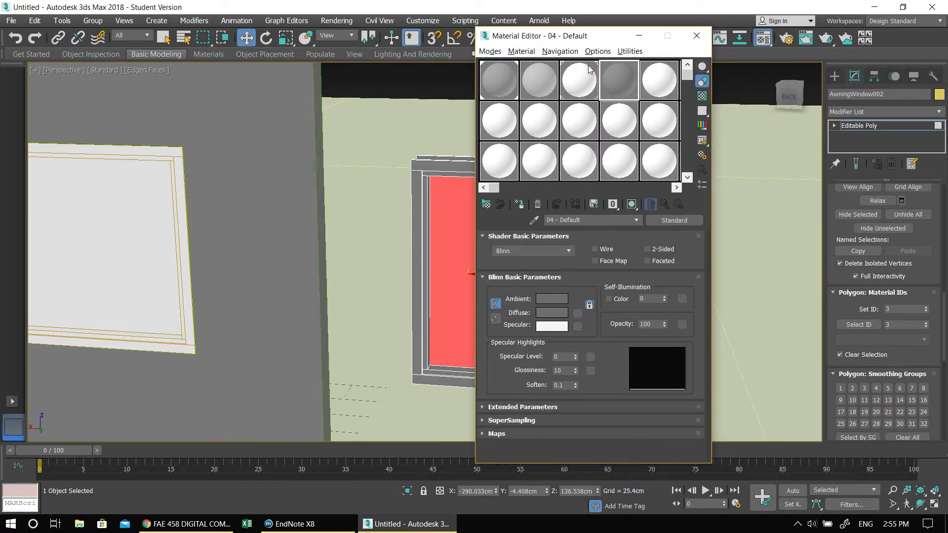
click(495, 51)
click(510, 81)
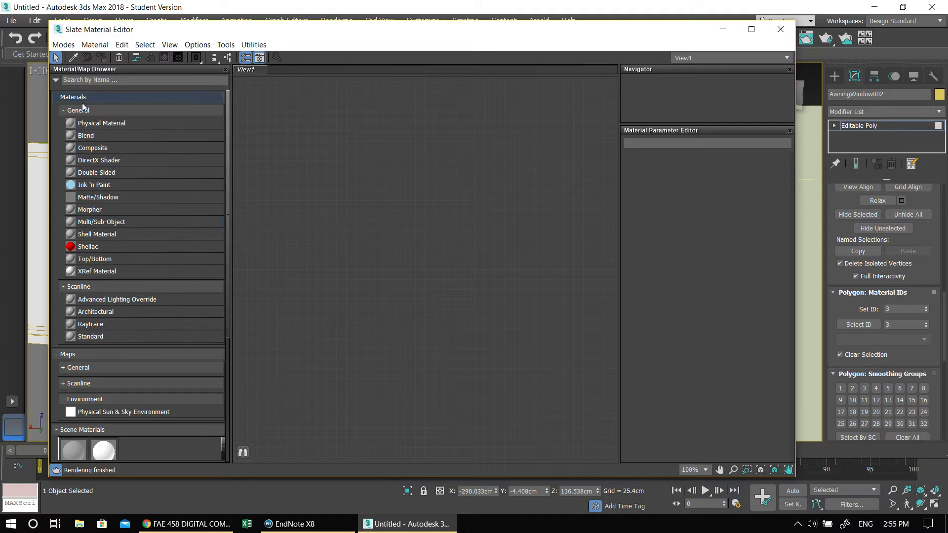
- Add a Multi/Sub-Object material to the node view and set its number of materials to 5
double_click(98, 223)
drag(413, 220, 475, 162)
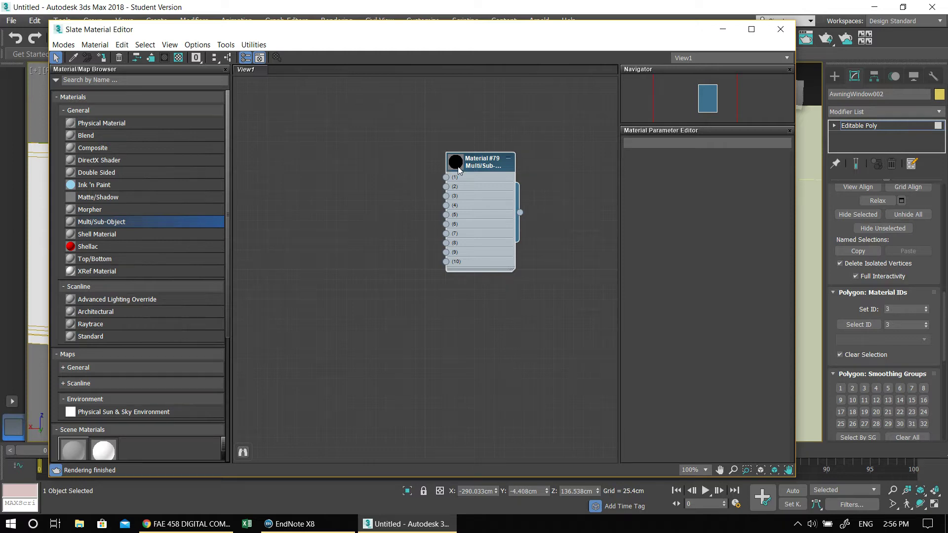
double_click(479, 161)
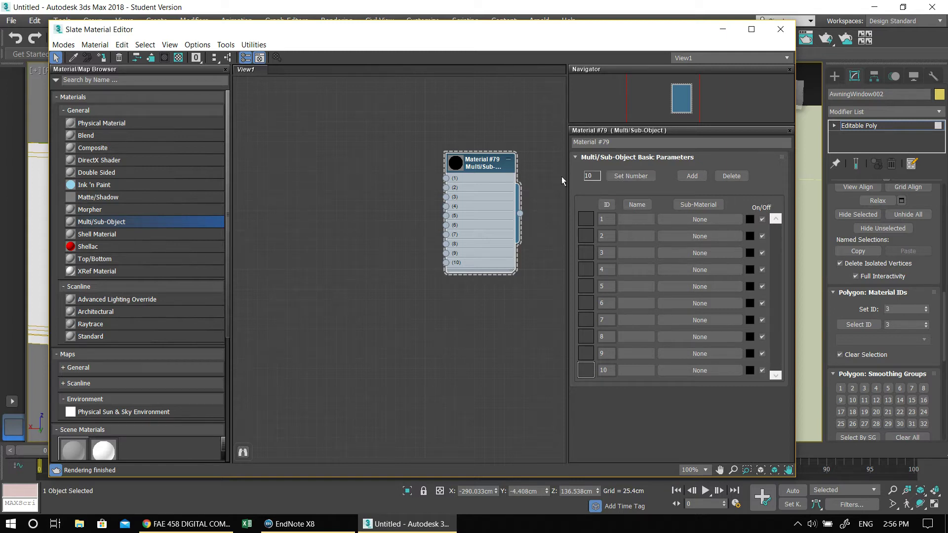
click(626, 174)
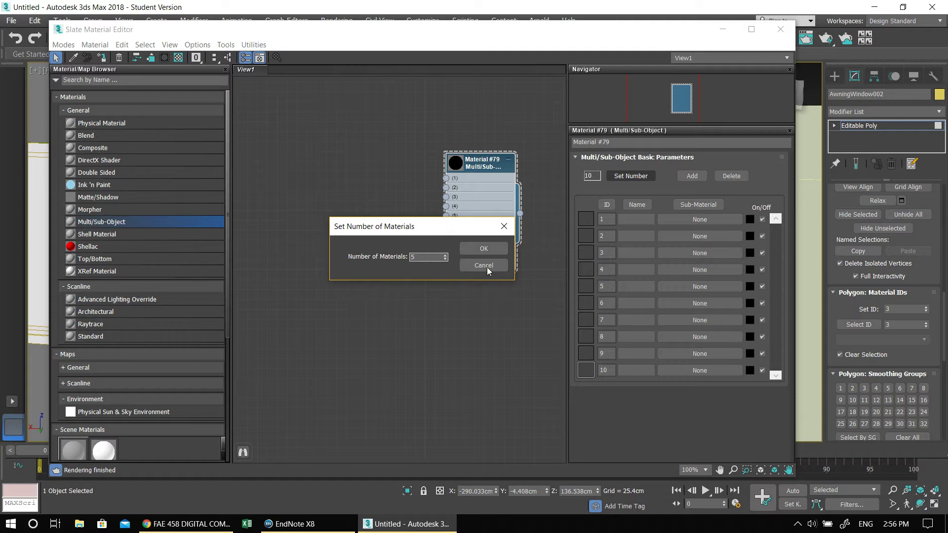
click(483, 248)
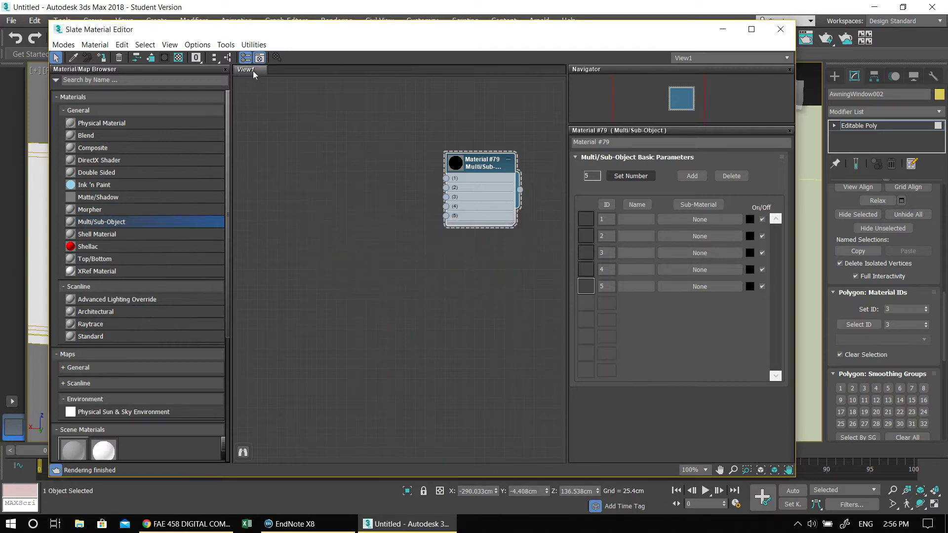
- Add the 05 - Default sample material to the node view, collapse its node, and make two copies below it
drag(267, 34, 365, 72)
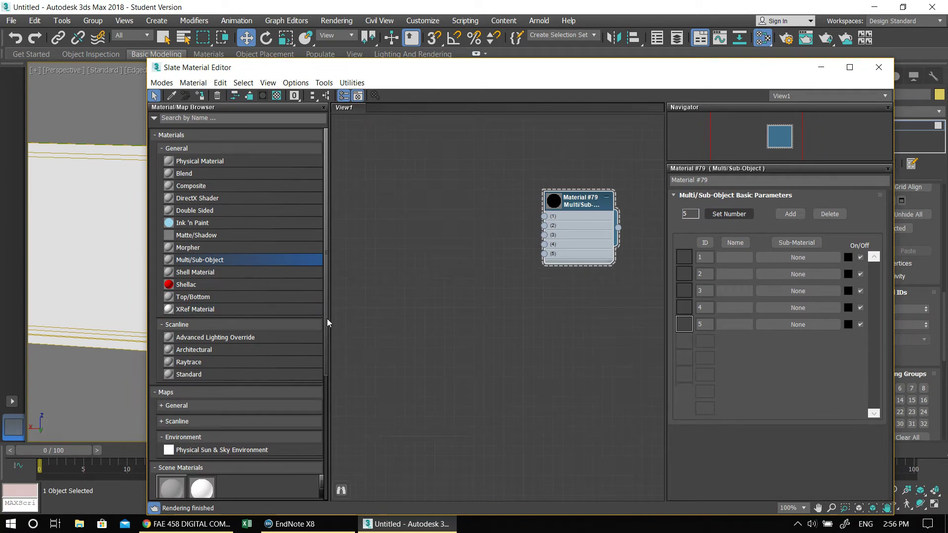
scroll(327, 319, down, 3)
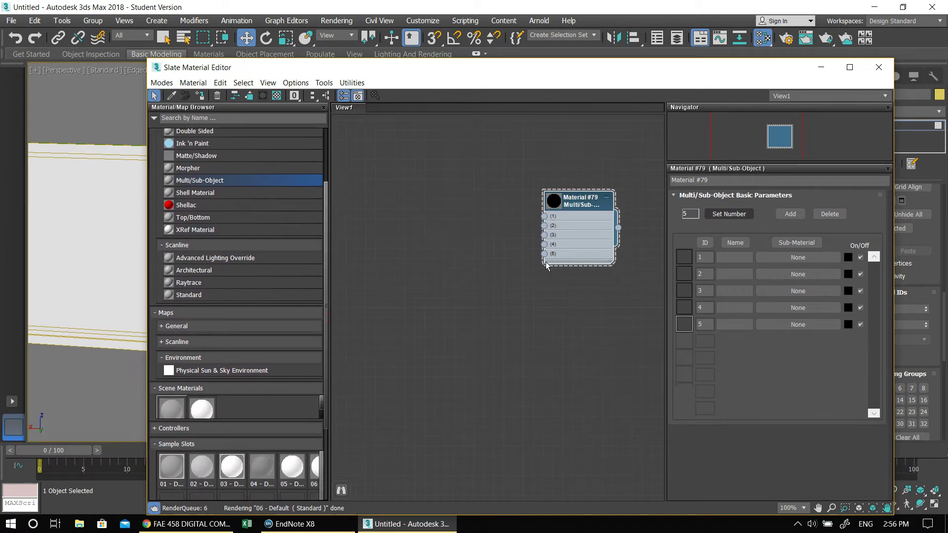
drag(327, 355, 416, 132)
double_click(416, 133)
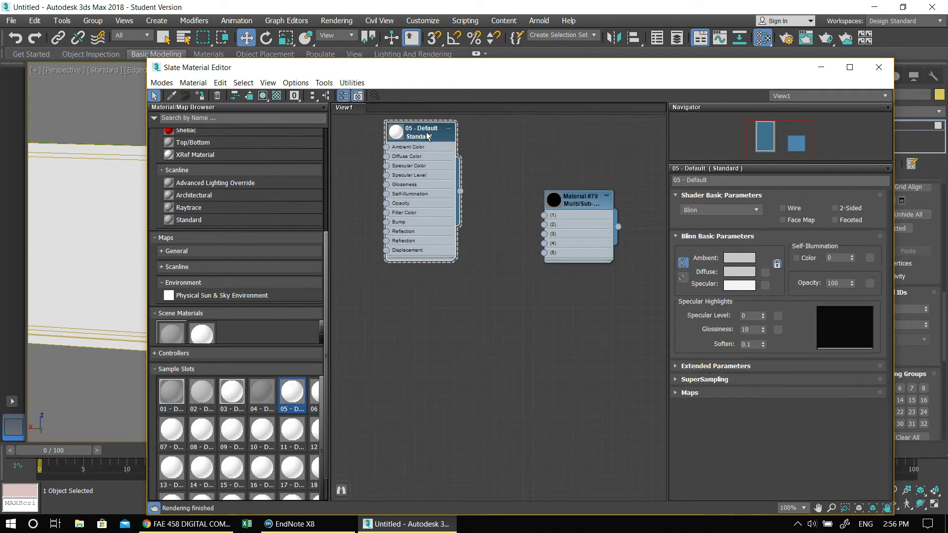
click(449, 131)
drag(439, 134, 430, 184)
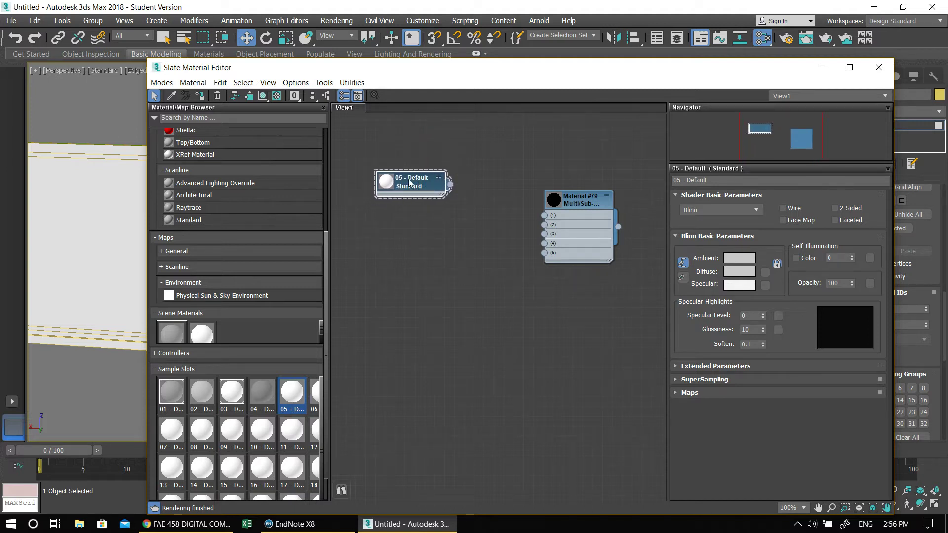
mouse_move(409, 183)
shift+mouse_down()
mouse_move(402, 237)
mouse_move(413, 270)
shift+mouse_up()
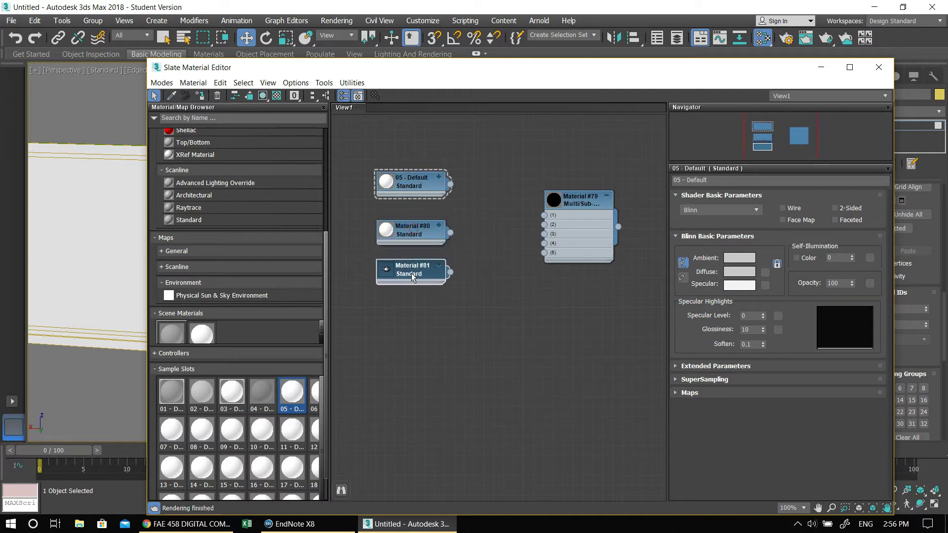
middle_drag(443, 225, 418, 238)
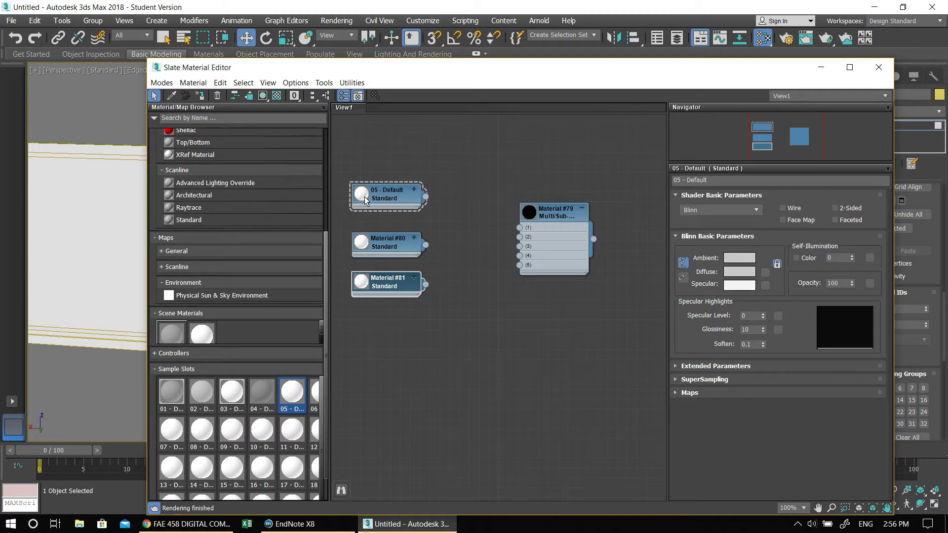
middle_drag(420, 224, 464, 229)
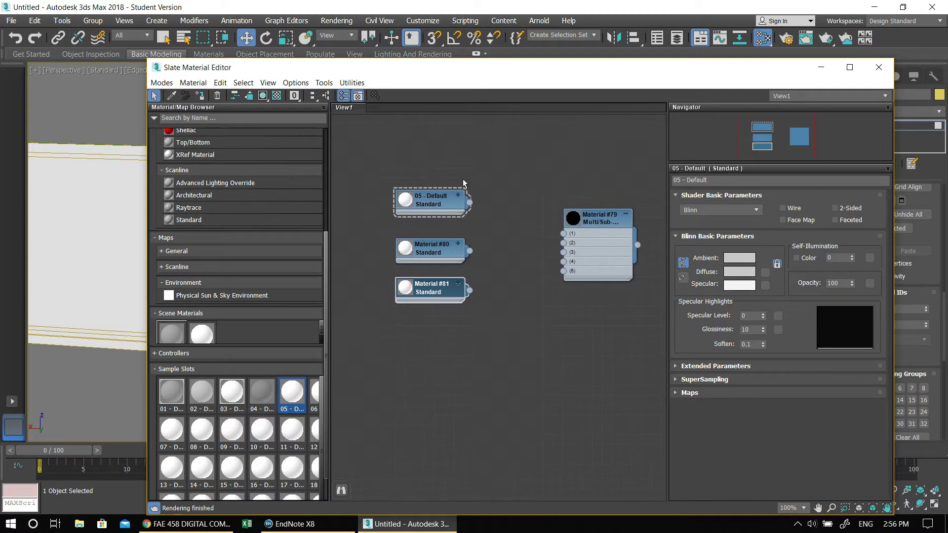
- Delete the three Standard material nodes from the node view
click(408, 199)
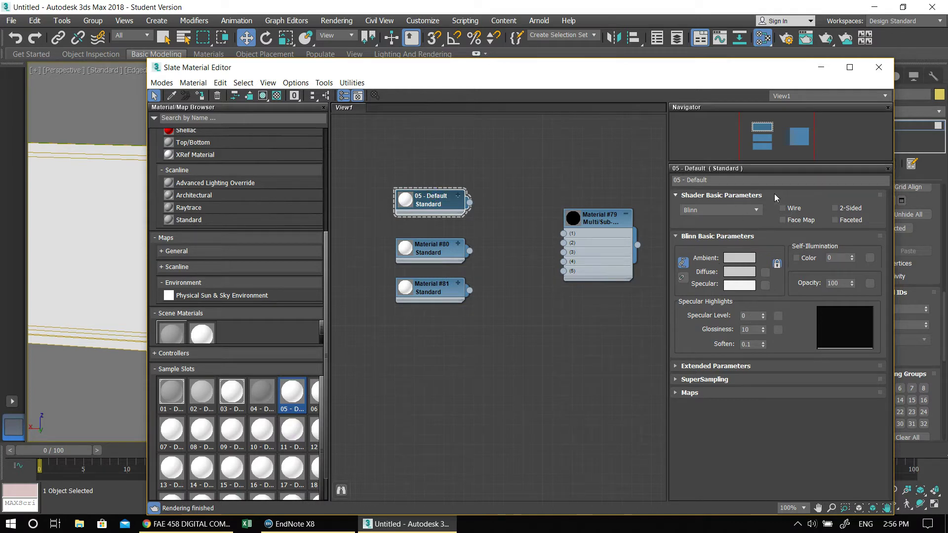
click(739, 211)
click(740, 212)
drag(476, 367, 395, 164)
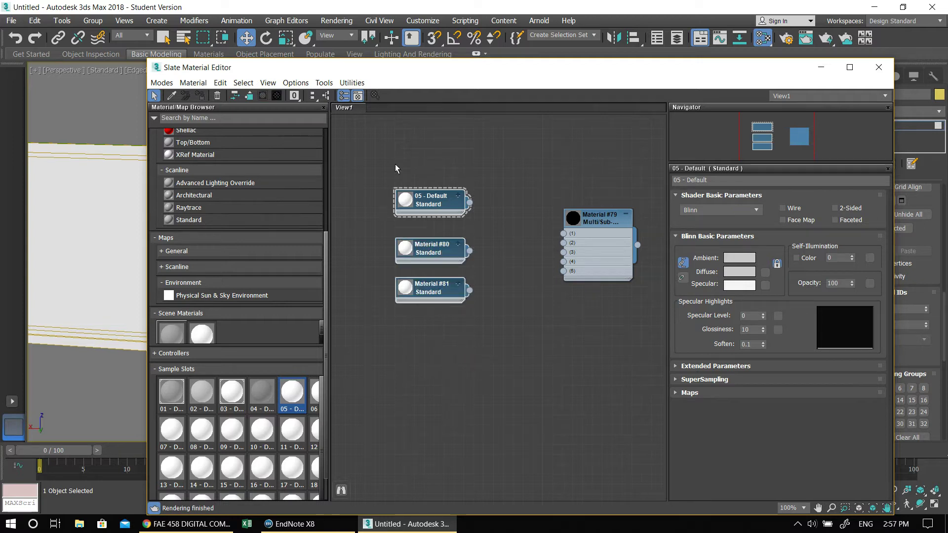
key(Delete)
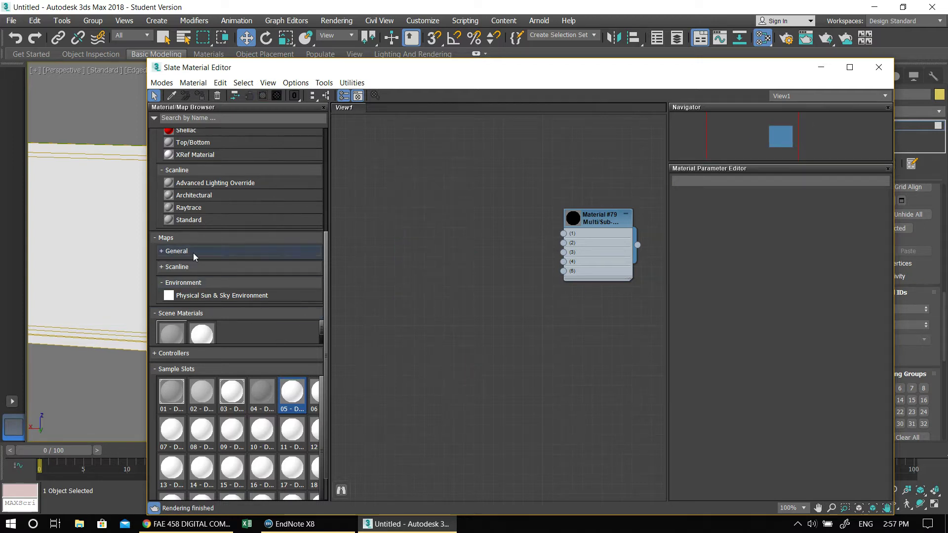
- Add an Architectural material to the node view, collapse its node, and make two copies below it
drag(197, 196, 440, 163)
double_click(500, 255)
click(458, 151)
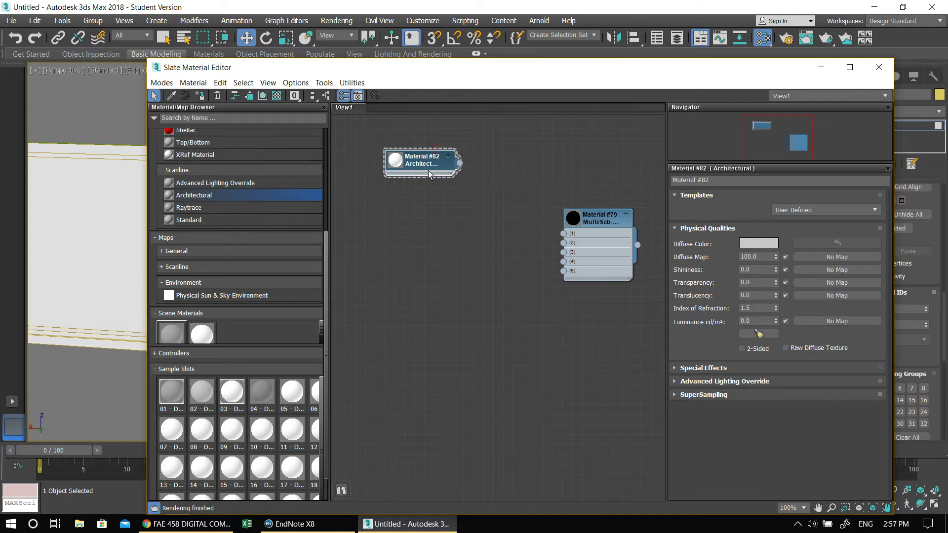
shift+drag(419, 164, 423, 271)
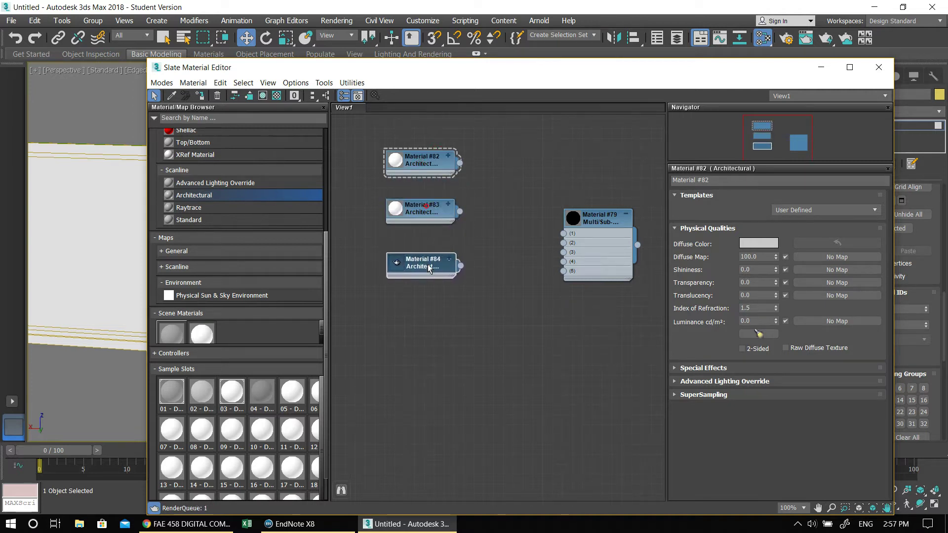
- Rename the uppermost Architectural material as GLass
click(424, 164)
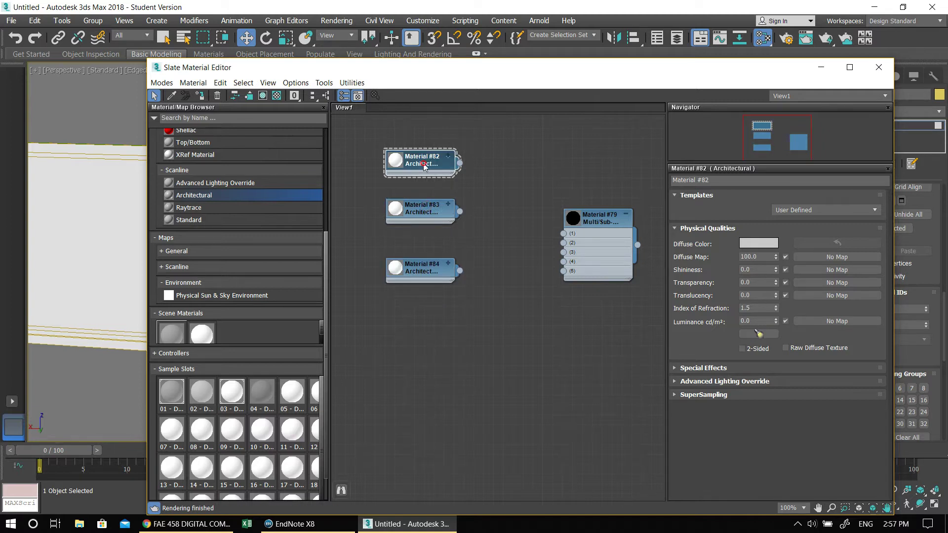
click(718, 179)
text(GLass)
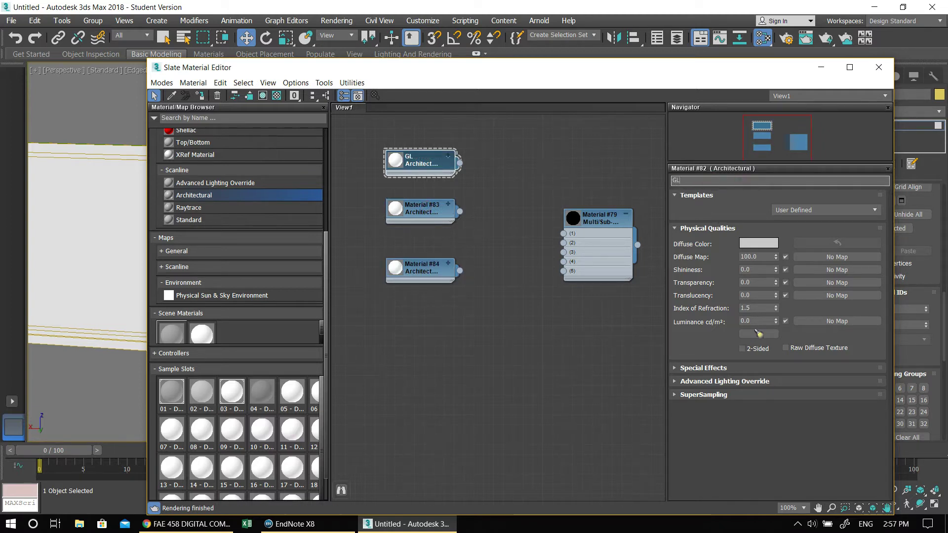
- Rename the middle Architectural material as INNER_FRAME
click(412, 211)
drag(711, 179, 629, 177)
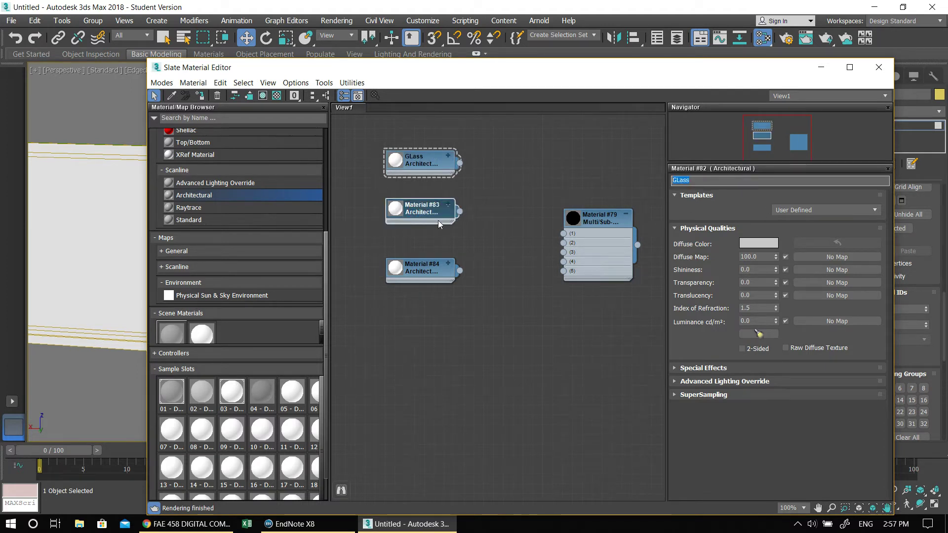
click(413, 207)
drag(726, 181, 513, 160)
text(I)
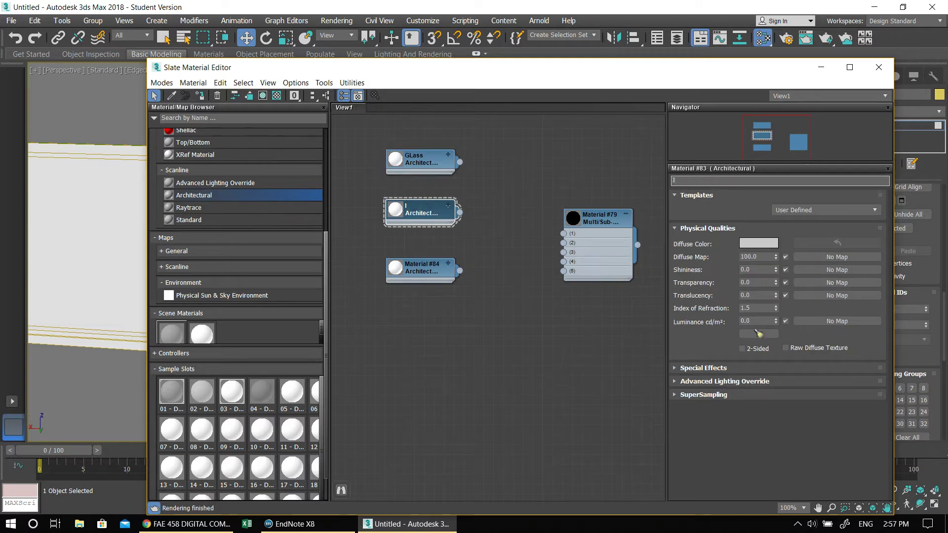
text(NNER_FRAME)
- Rename the lowest Architectural material as Outer_frame and collapse its node
double_click(400, 268)
right_click(410, 262)
click(405, 265)
double_click(403, 263)
click(720, 180)
text(Out)
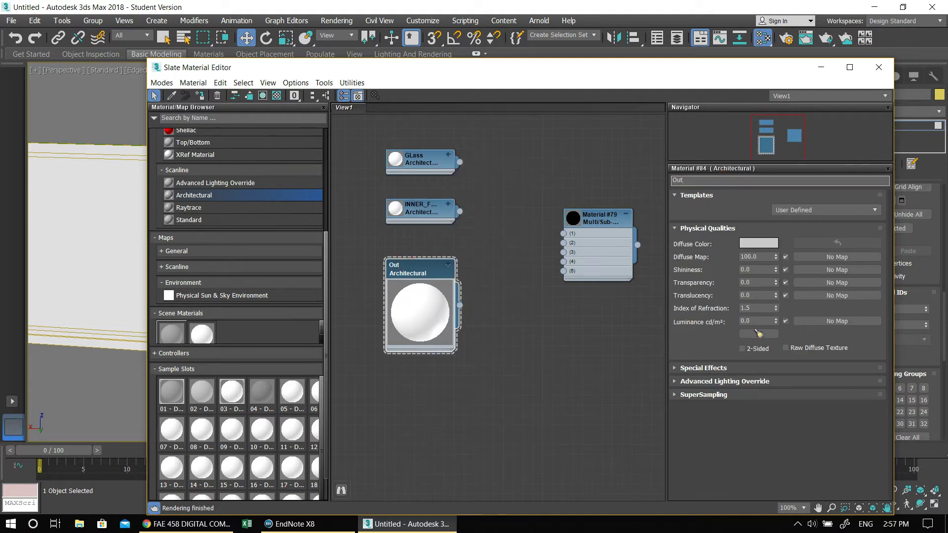
text(er_frame)
click(446, 269)
click(446, 269)
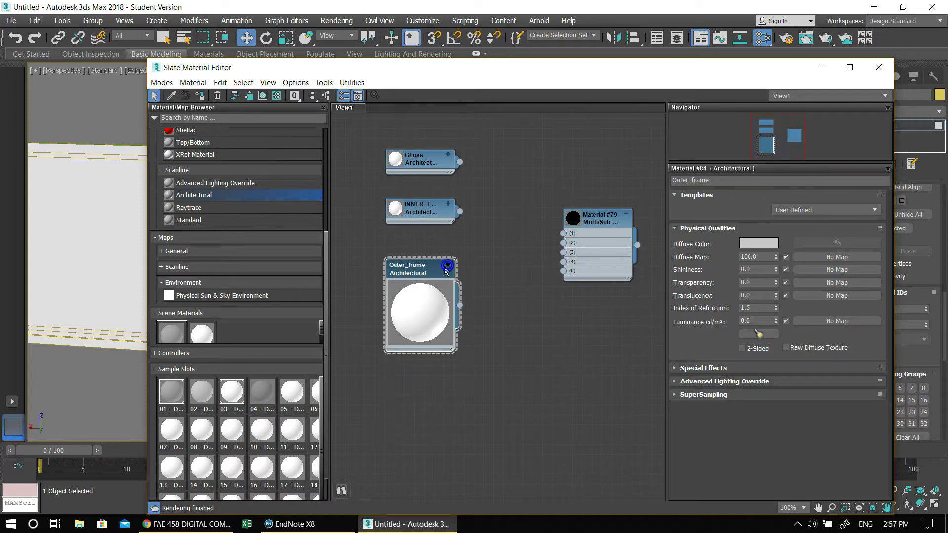
double_click(433, 306)
middle_drag(516, 290, 503, 334)
- Apply the Glass - Clear template to the Outer_frame material and move its node slightly closer to INNER_FRAME
click(393, 201)
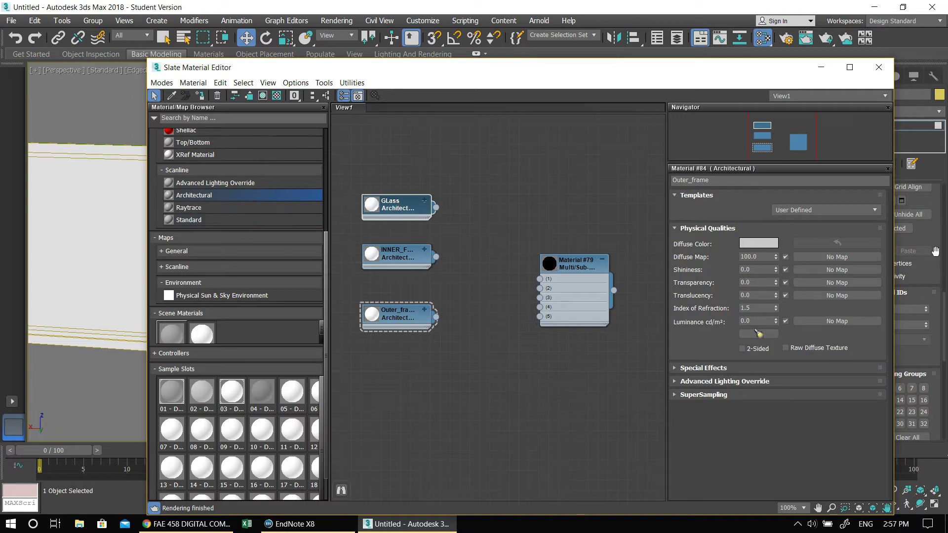
click(802, 210)
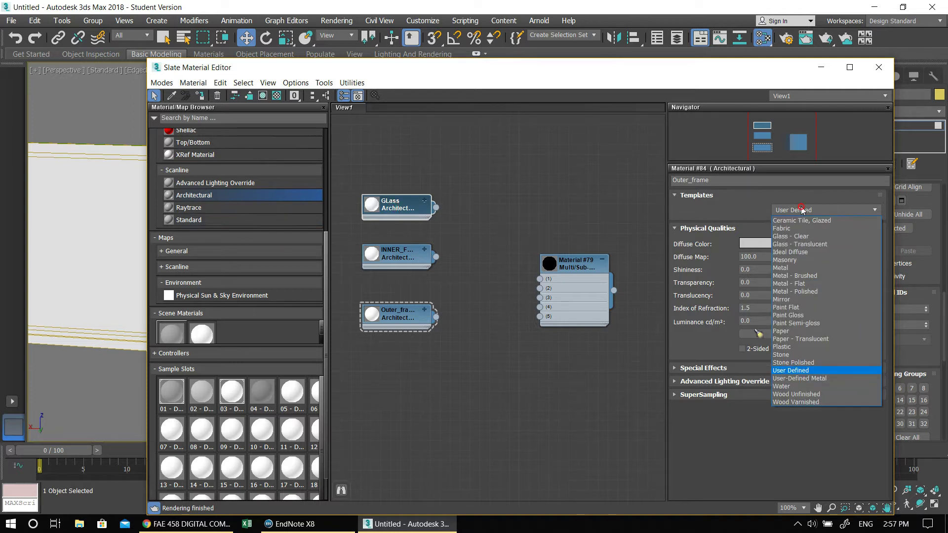
click(806, 236)
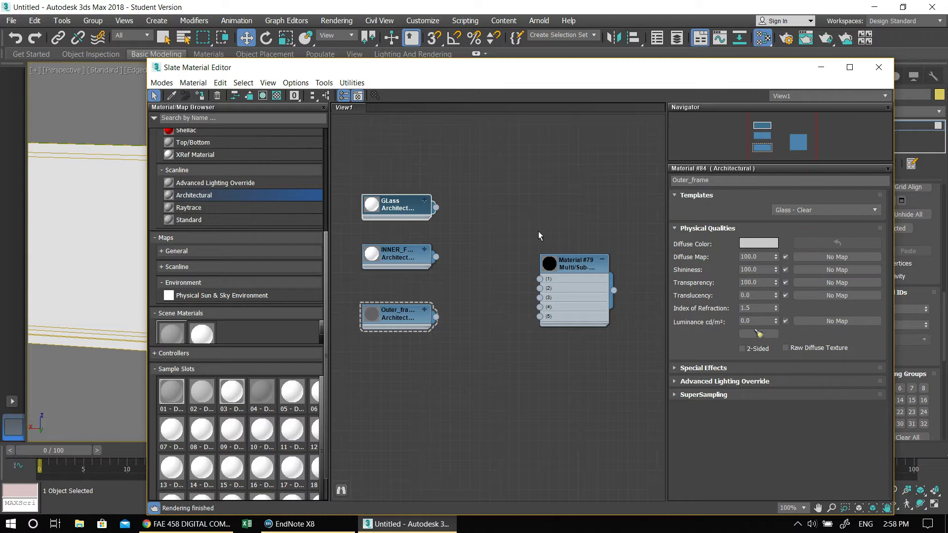
mouse_move(407, 313)
mouse_down()
mouse_move(407, 163)
mouse_move(407, 304)
mouse_up()
- Apply the Glass - Clear template to the GLass material
double_click(388, 209)
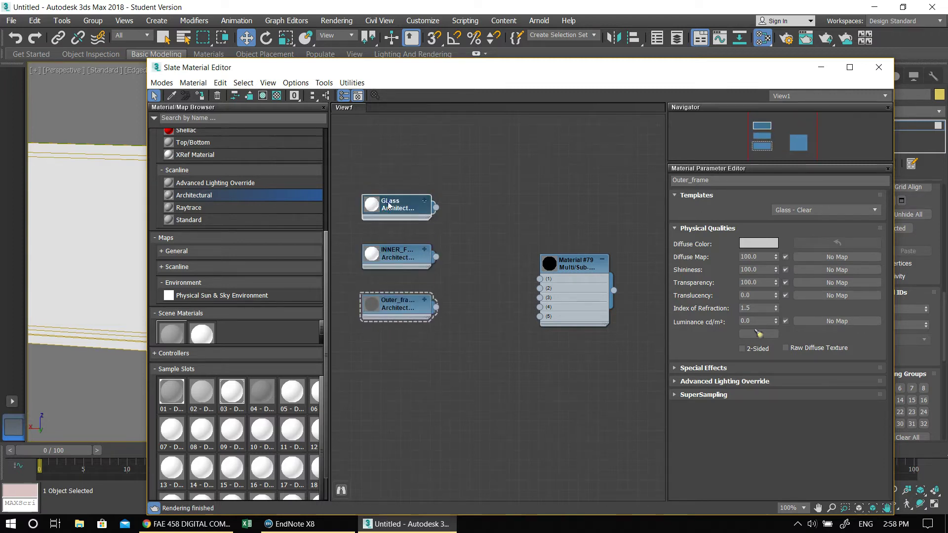
click(789, 210)
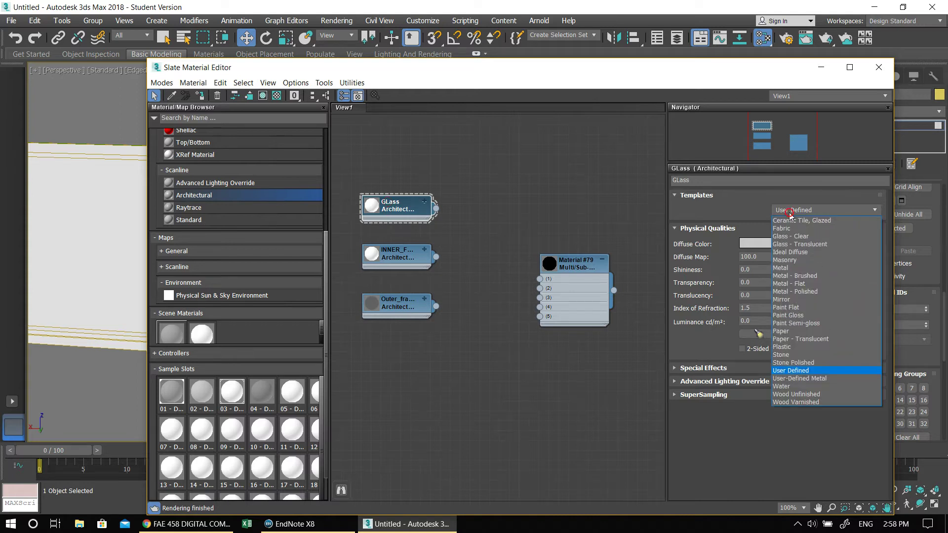
click(795, 235)
- Apply the Wood Varnished template to the INNER_FRAME material
double_click(389, 253)
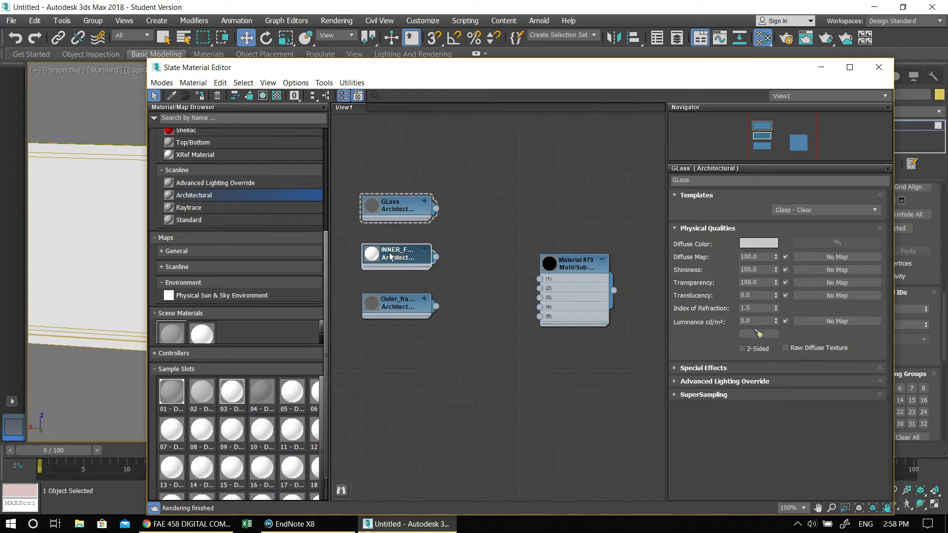
middle_drag(519, 361, 547, 377)
click(775, 210)
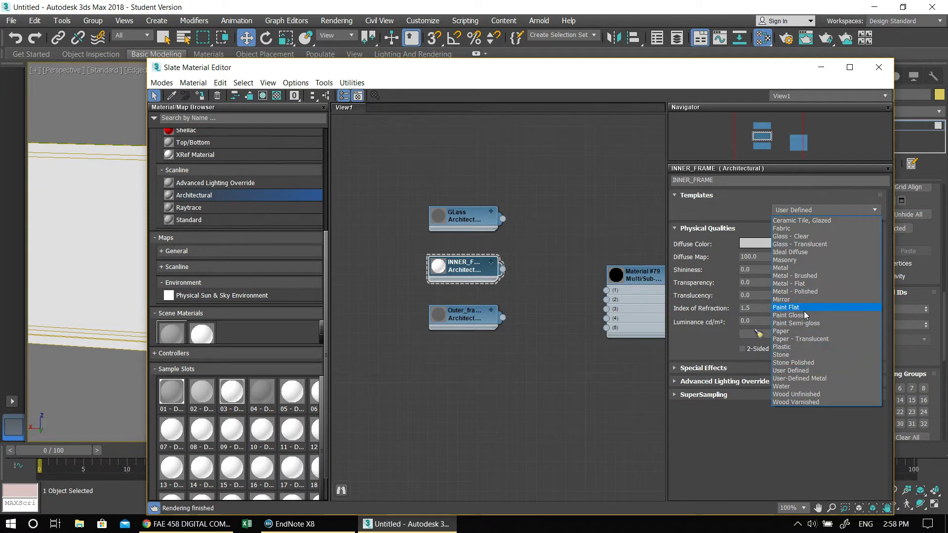
click(811, 404)
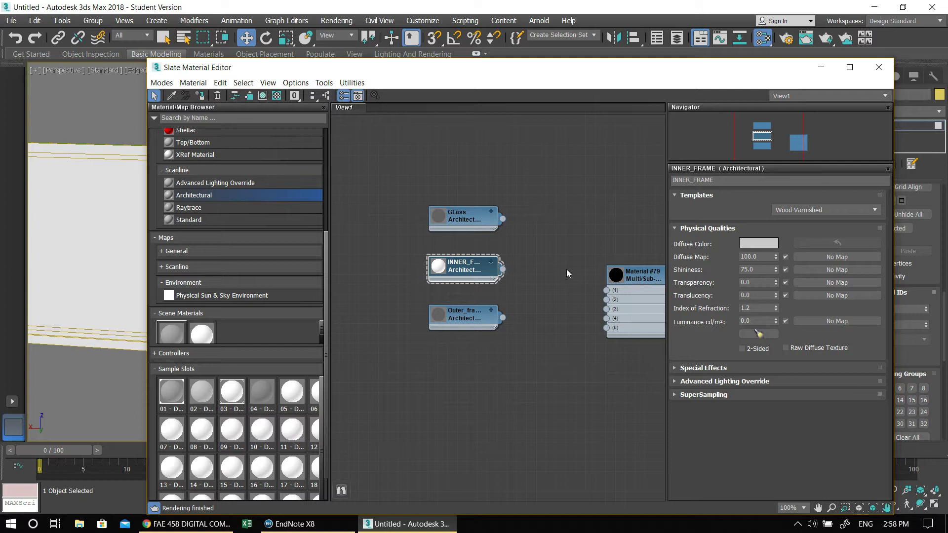
middle_drag(559, 245, 548, 245)
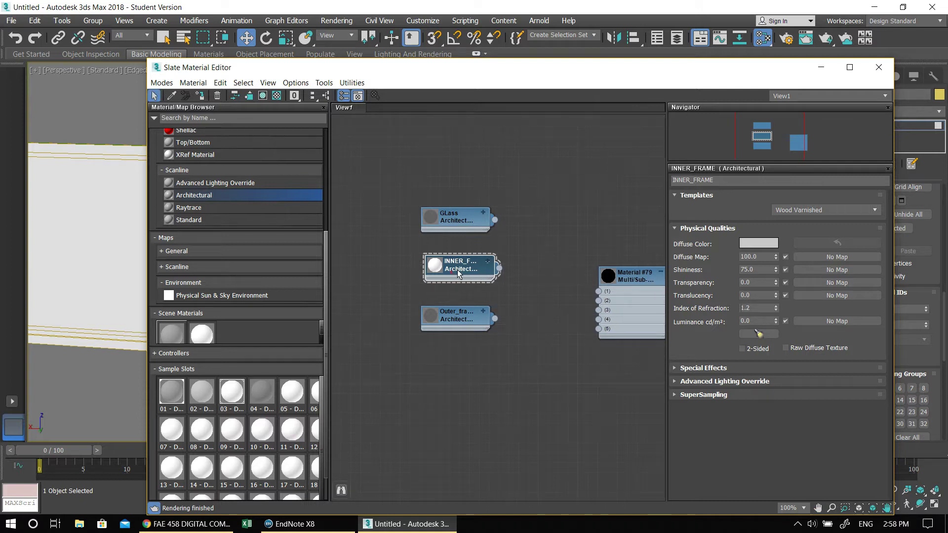
- Apply the Metal template to the Outer_frame material and set its diffuse color to dark grey, RGB 36, 36, 36
click(450, 321)
double_click(447, 321)
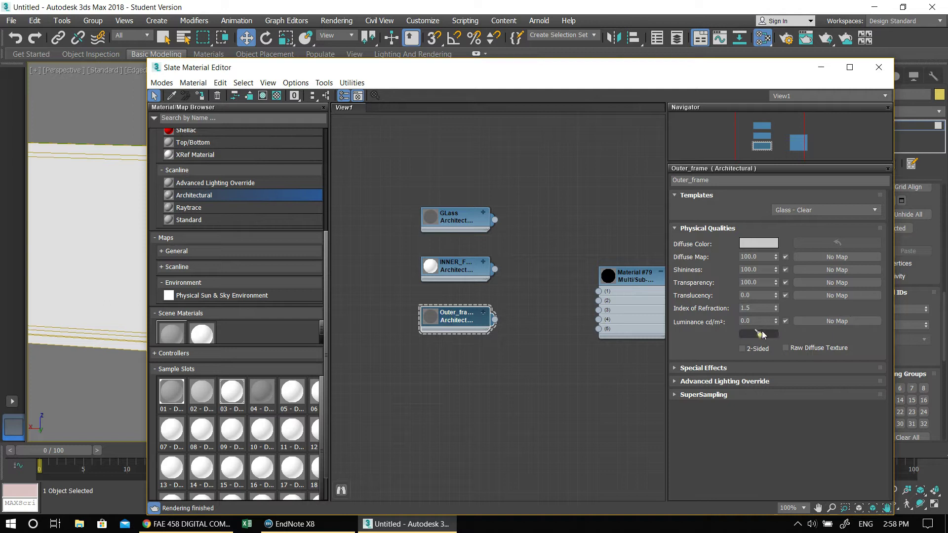
click(793, 212)
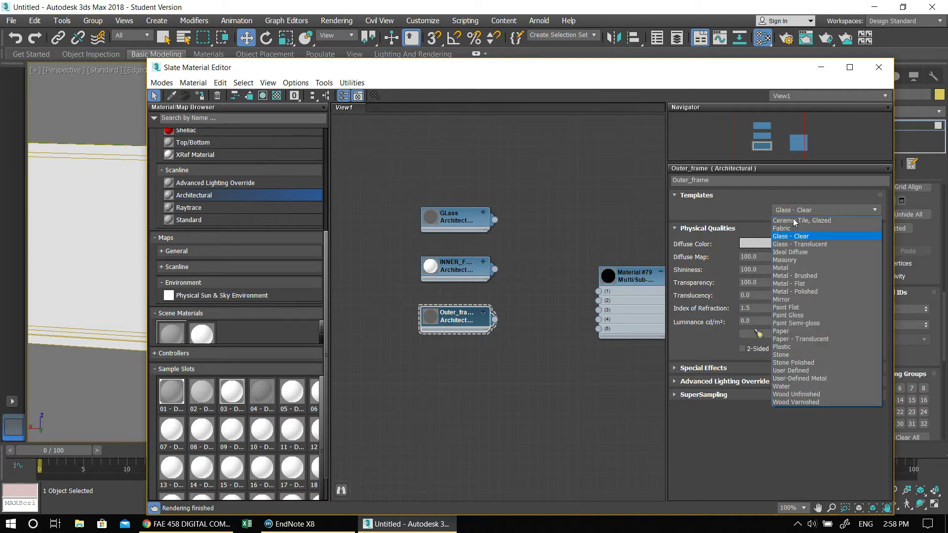
click(797, 267)
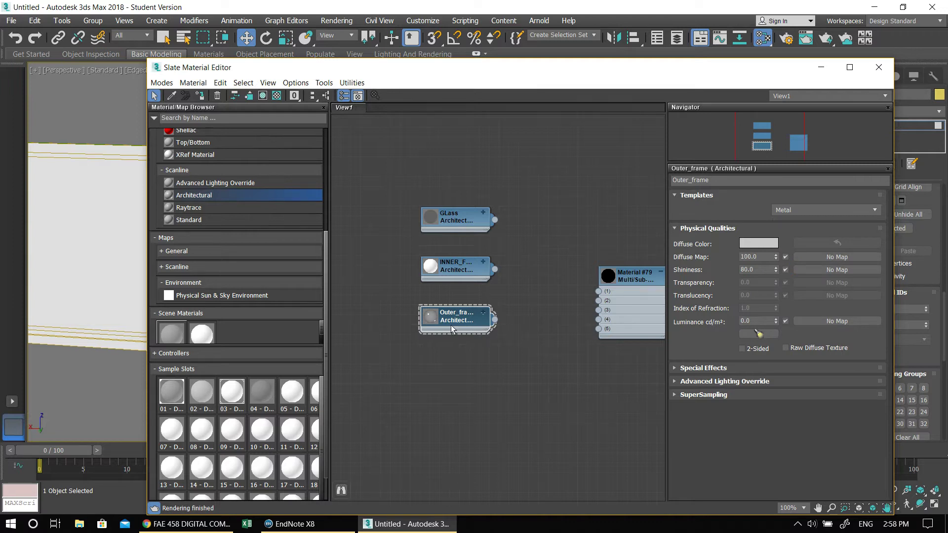
click(747, 245)
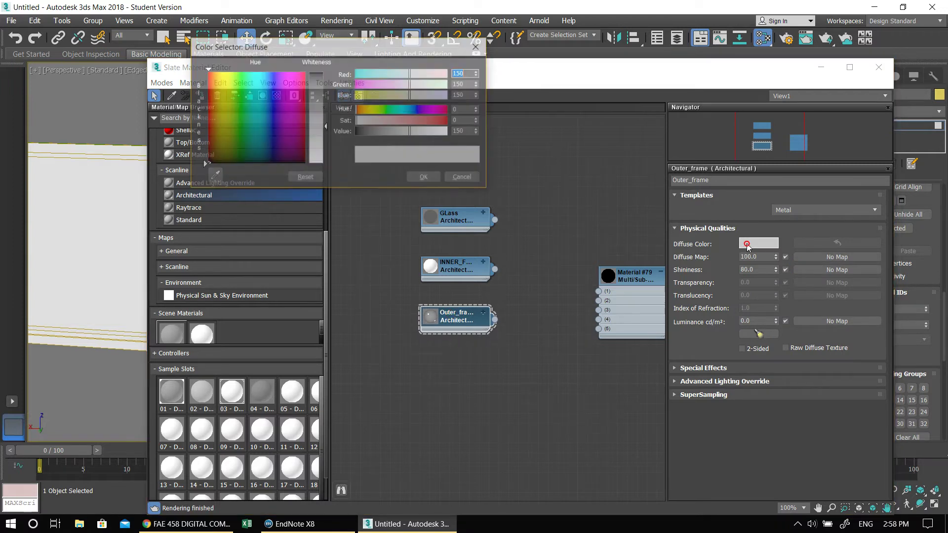
drag(387, 132, 378, 132)
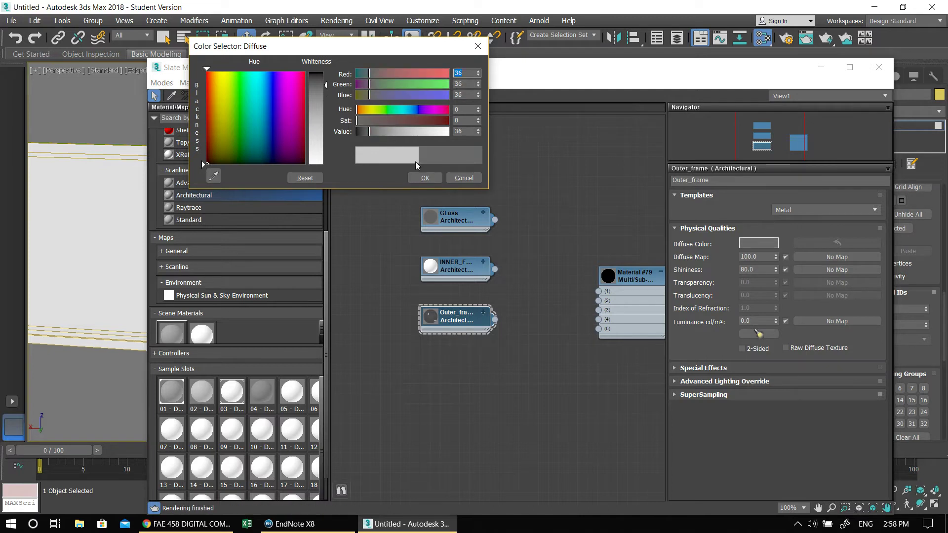
click(425, 178)
- Connect GLass to slot 3 and INNER_FRAME to slots 2 and 5 of the Multi/Sub-Object material
drag(438, 271, 447, 278)
right_click(467, 289)
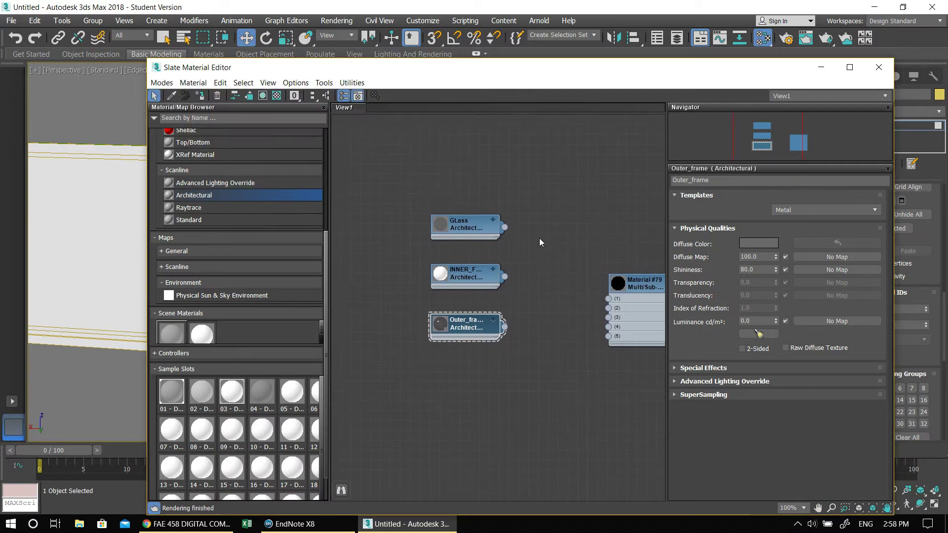
middle_drag(539, 239, 493, 261)
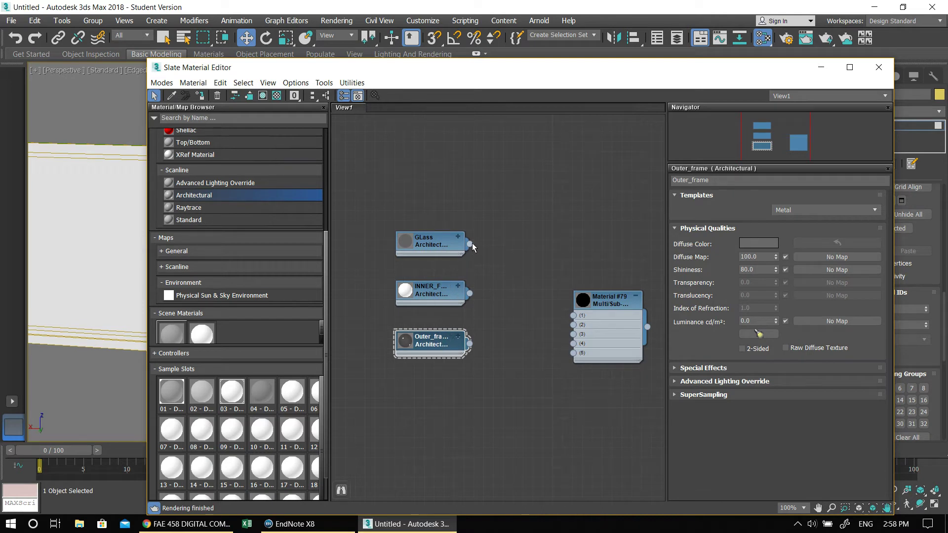
drag(542, 330, 496, 262)
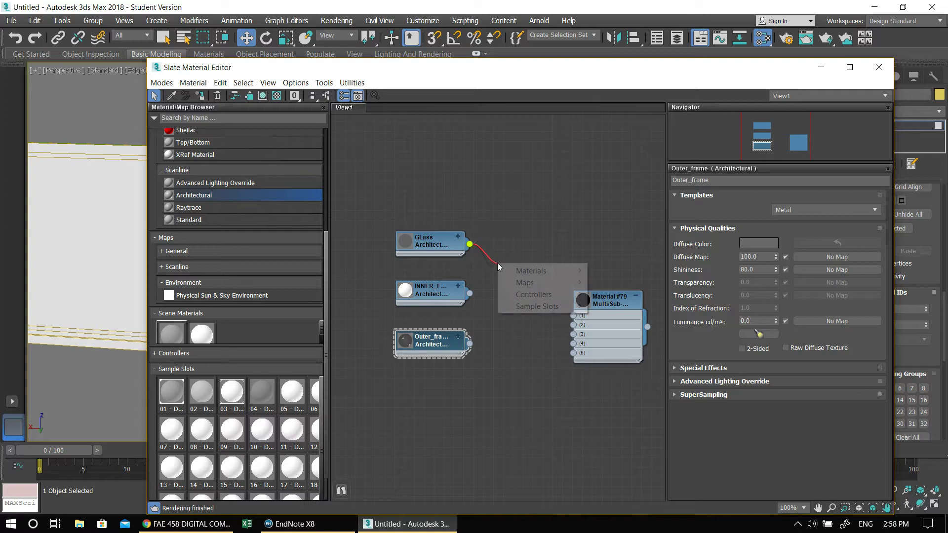
click(486, 240)
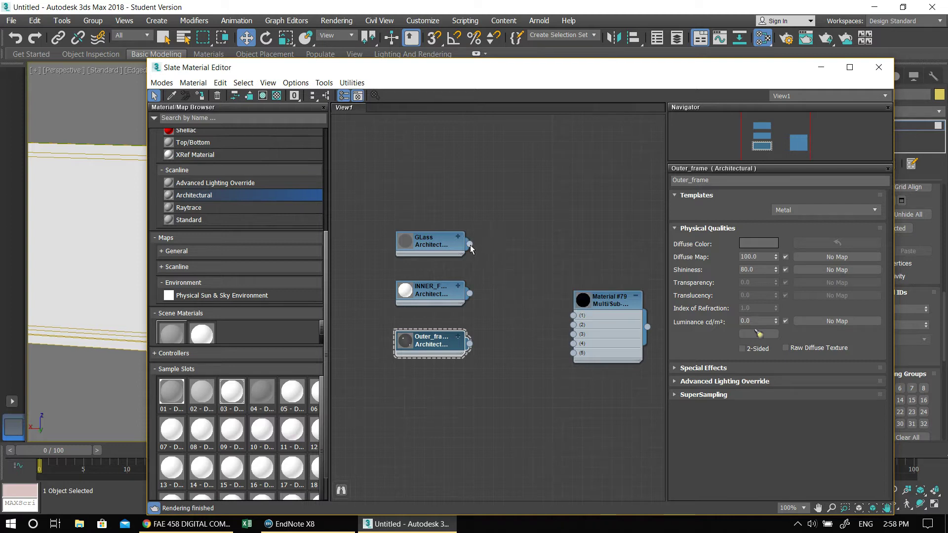
drag(512, 225, 573, 334)
drag(470, 293, 572, 330)
drag(514, 330, 573, 353)
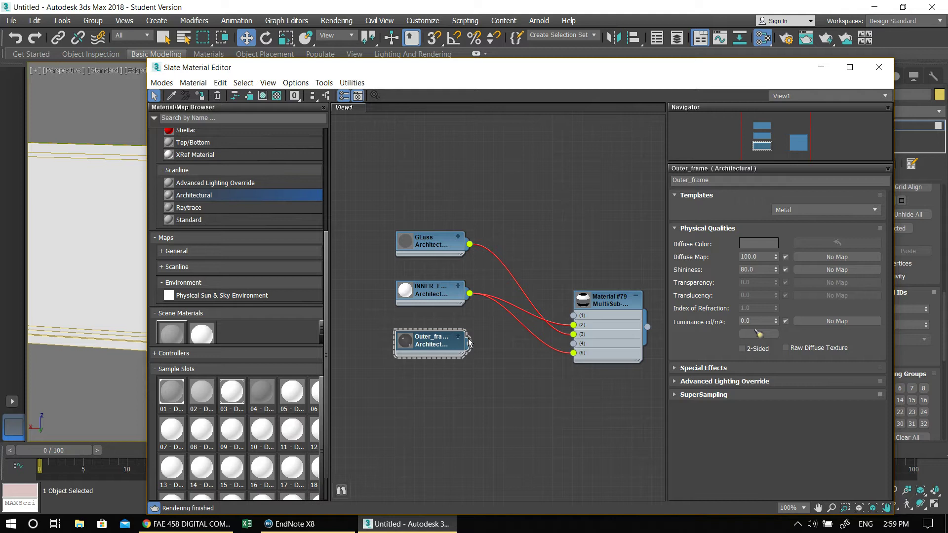
- Connect Outer_frame to slots 1 and 4 of the Multi/Sub-Object material and move that node closer to the three materials
drag(473, 344, 573, 315)
drag(470, 344, 572, 343)
drag(602, 302, 562, 273)
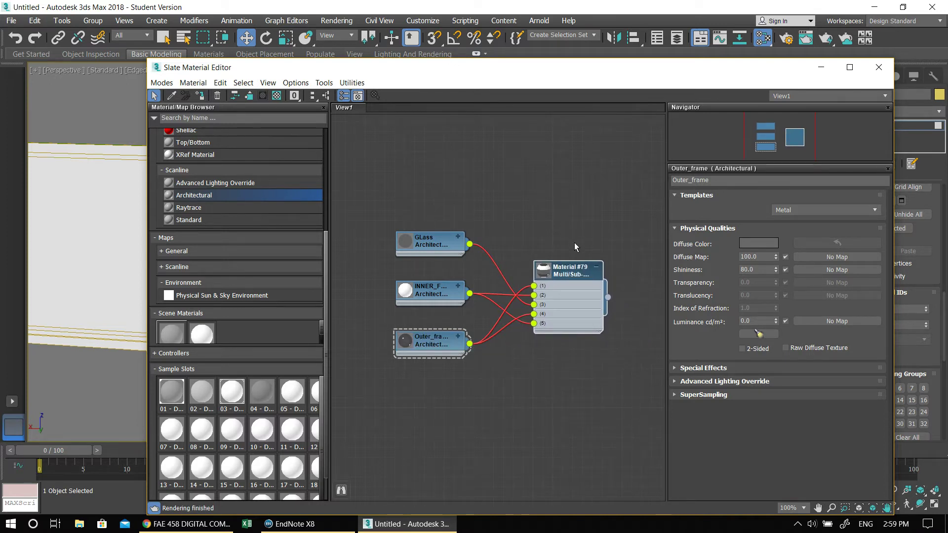
click(431, 241)
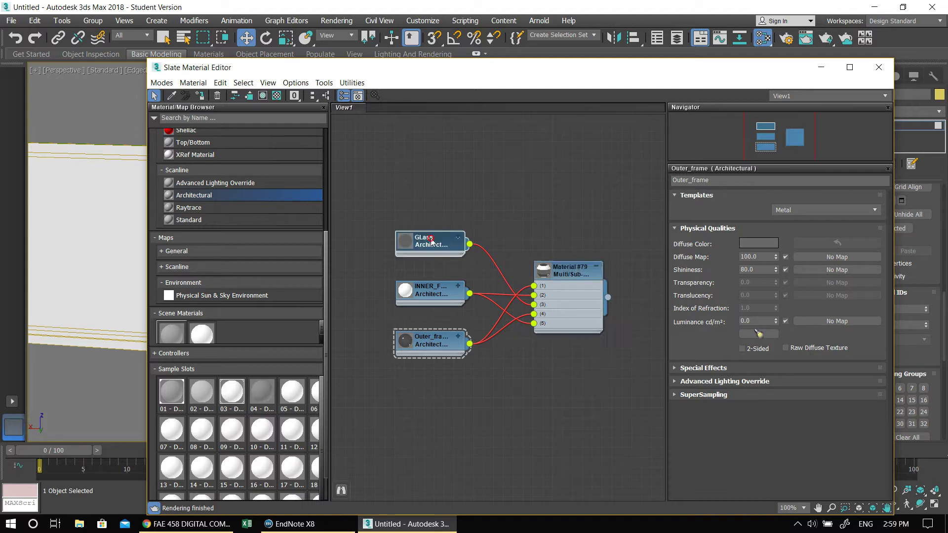
middle_drag(438, 411, 502, 405)
scroll(496, 386, down, 1)
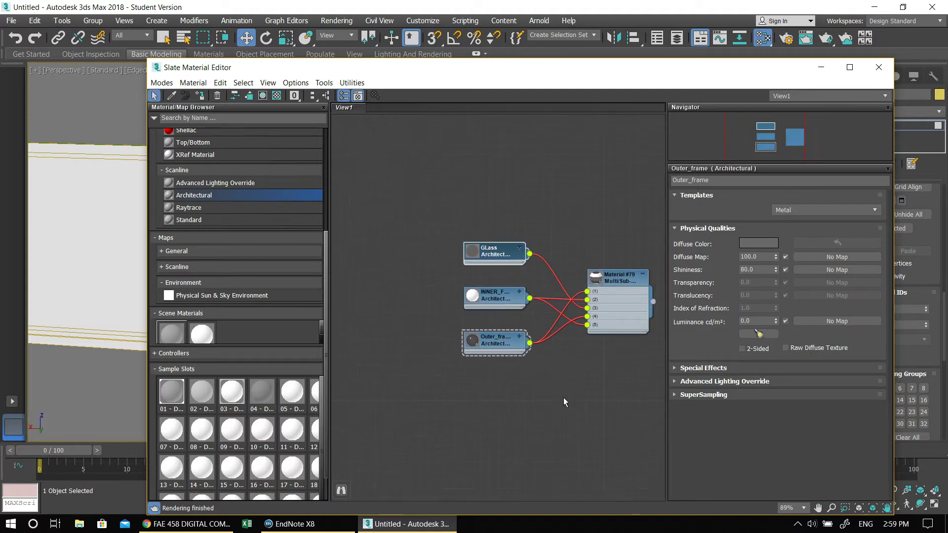
middle_drag(589, 396, 578, 401)
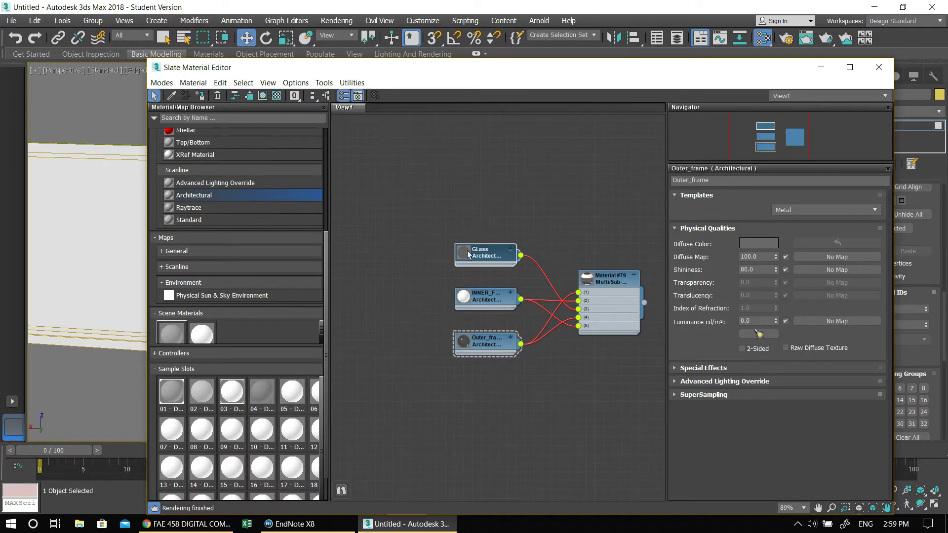
middle_drag(464, 263, 458, 260)
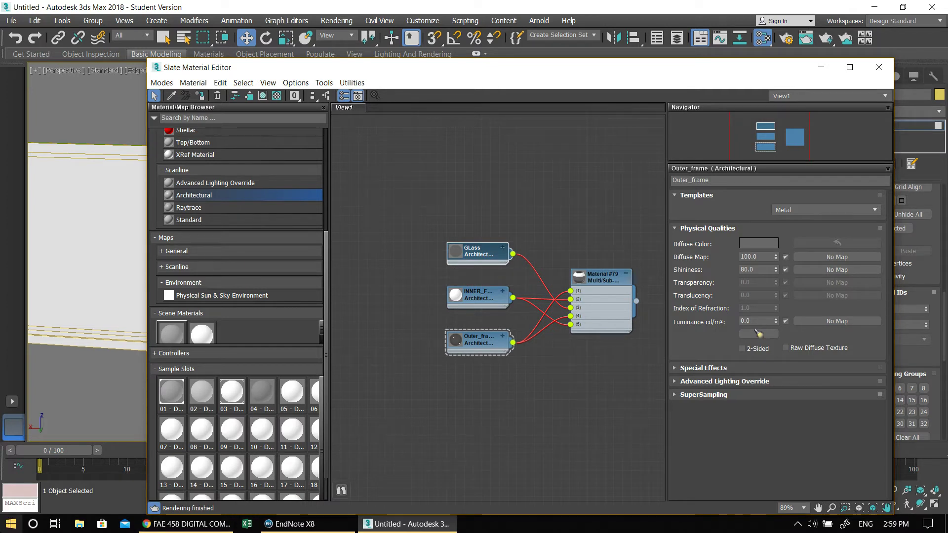
- From New folder (5) on the Desktop in File Explorer, add w3.jpg to the material node view as a bitmap beside INNER_FRAME
click(80, 526)
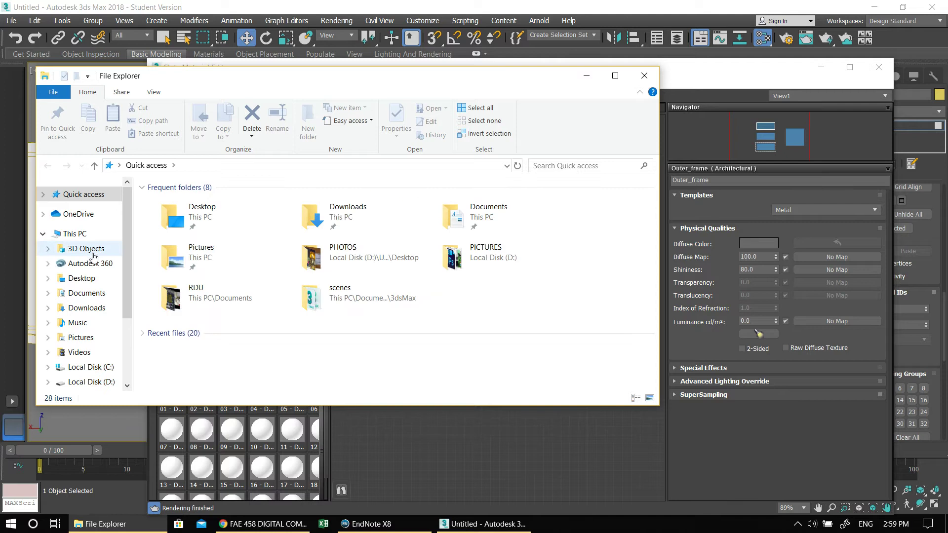
click(78, 278)
scroll(495, 251, down, 2)
scroll(495, 251, down, 3)
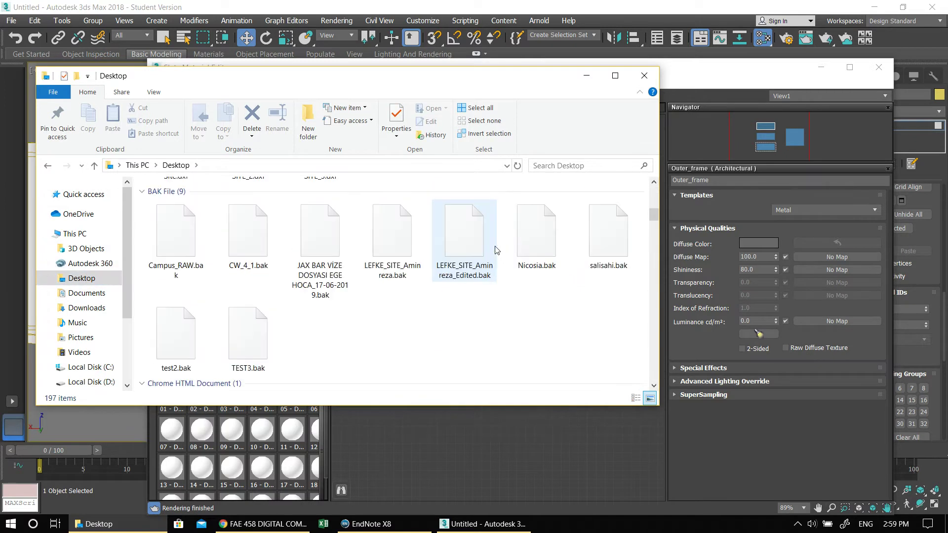
click(615, 75)
scroll(551, 274, down, 6)
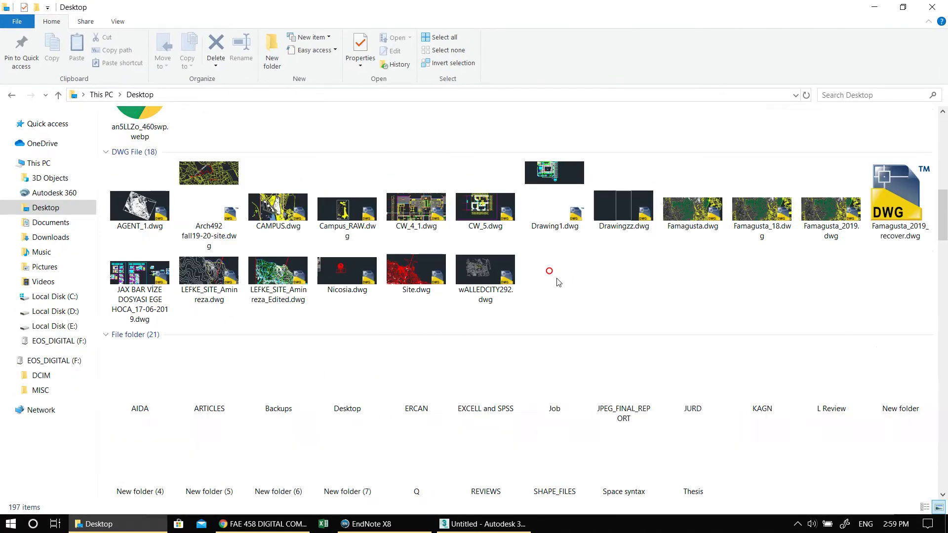
scroll(556, 277, up, 3)
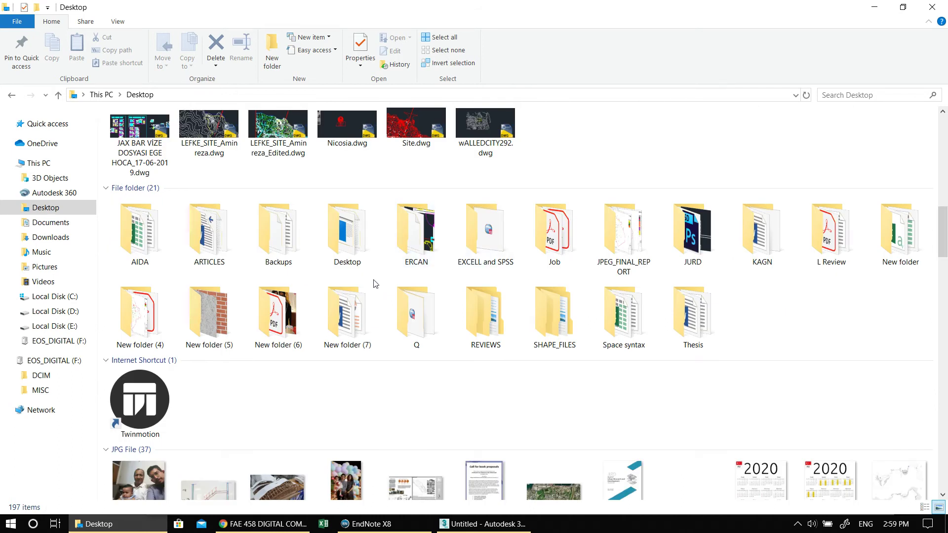
double_click(229, 304)
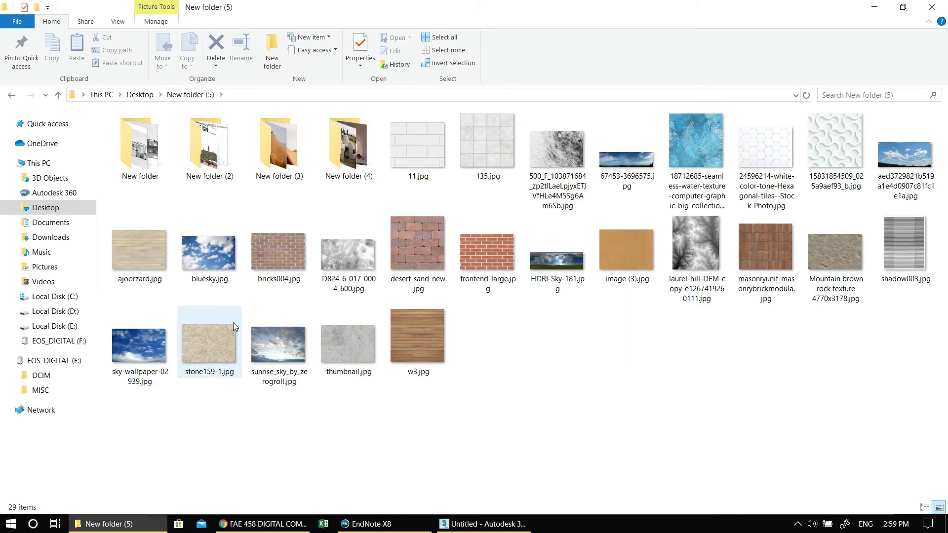
click(437, 338)
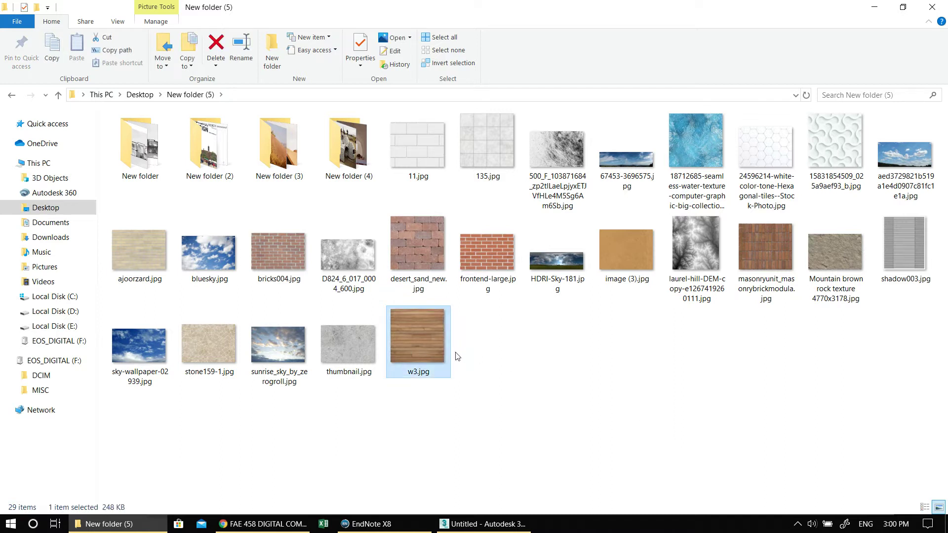
drag(420, 342, 399, 304)
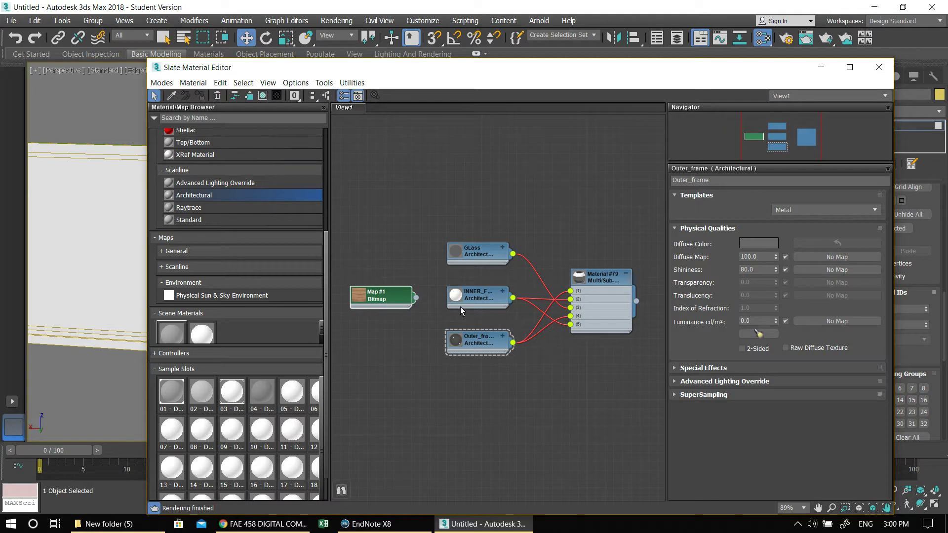
- Connect the wood bitmap to the Diffuse Map and Bump Map inputs of INNER_FRAME and space out the material nodes
click(502, 291)
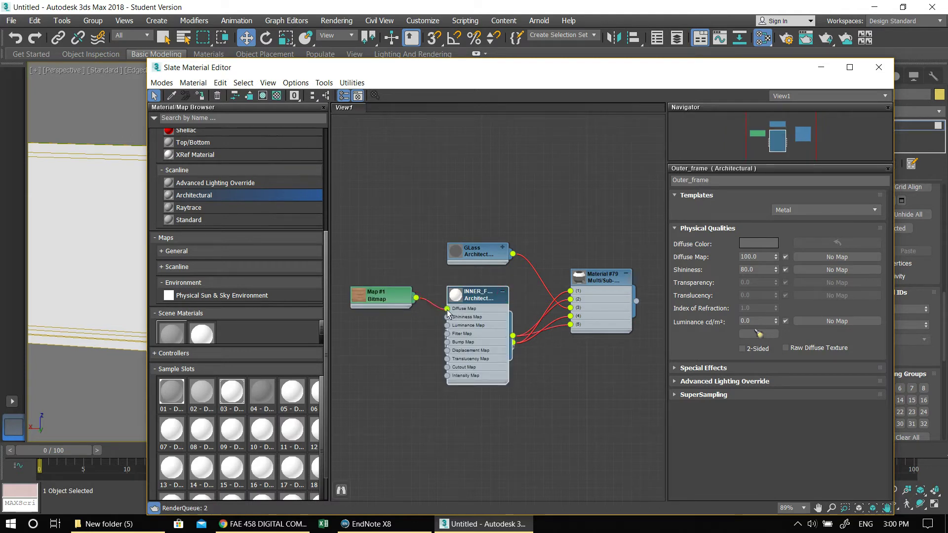
drag(416, 298, 446, 342)
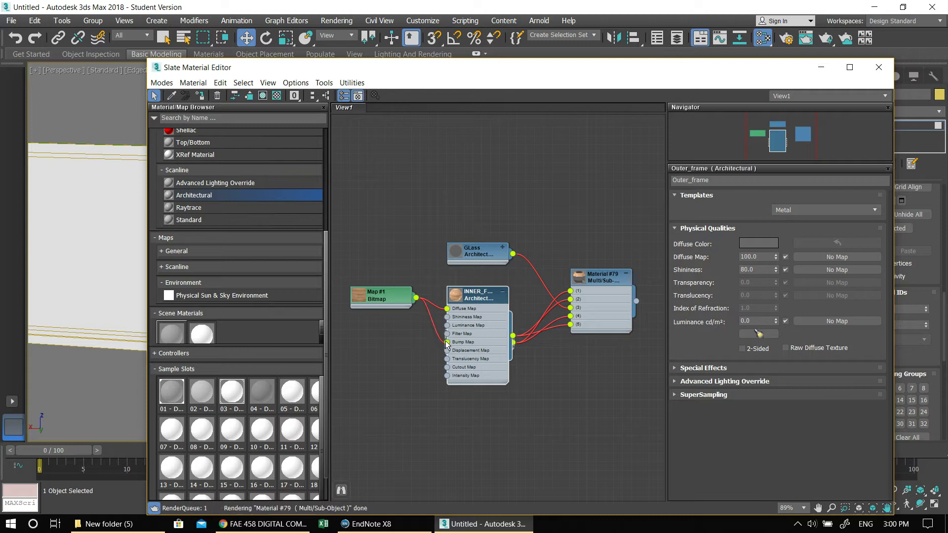
drag(469, 296, 443, 287)
drag(497, 339, 498, 425)
drag(429, 324, 455, 323)
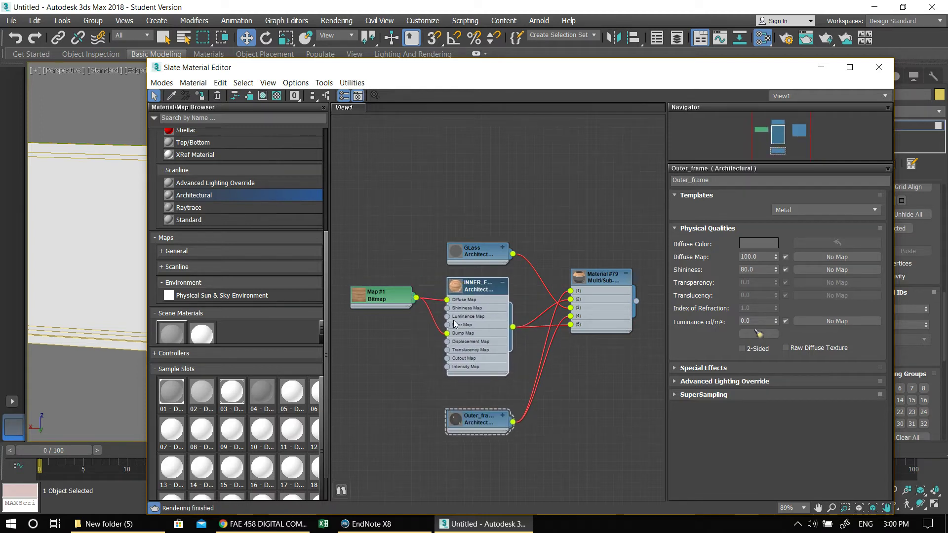
- Set the INNER_FRAME bump amount to 50 and turn on the shaded display of this material in the viewport
click(470, 289)
double_click(466, 290)
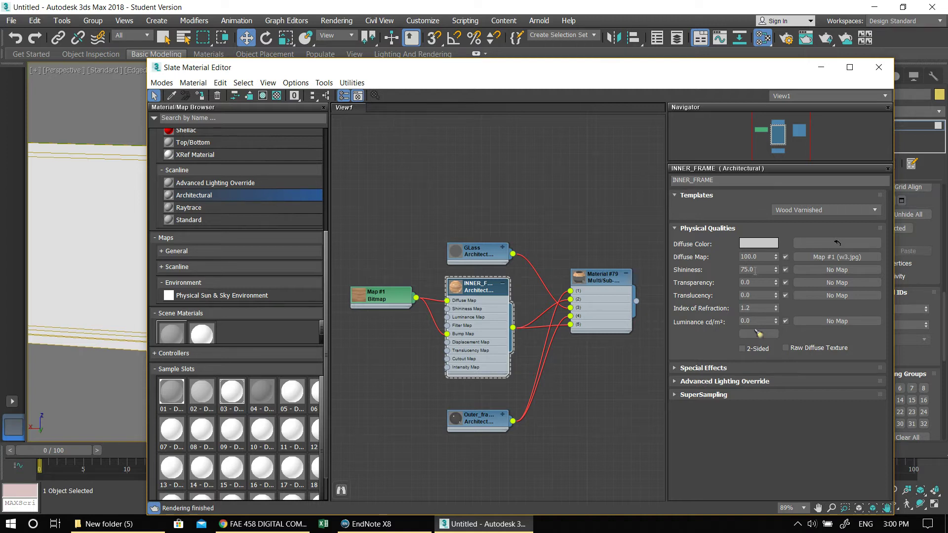
click(703, 369)
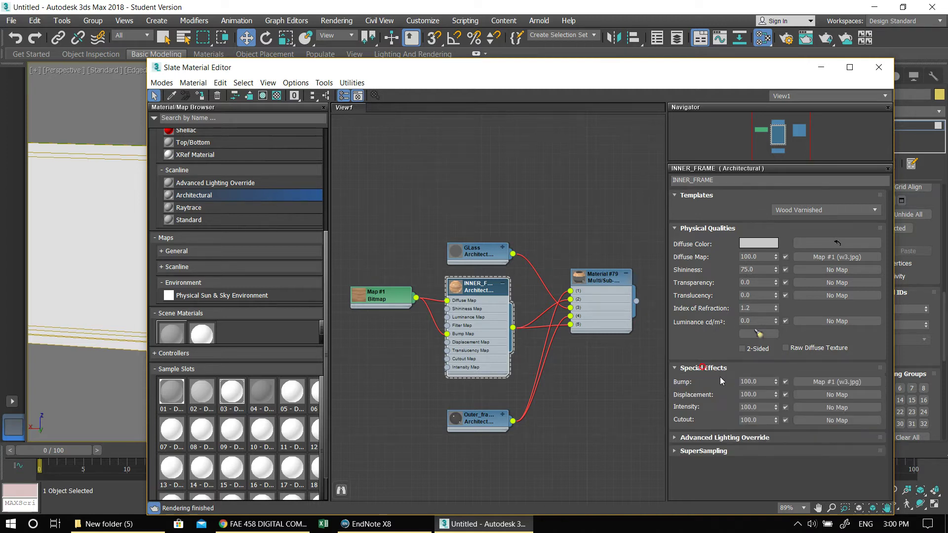
double_click(755, 382)
text(50)
key(Return)
drag(491, 423, 490, 414)
click(478, 281)
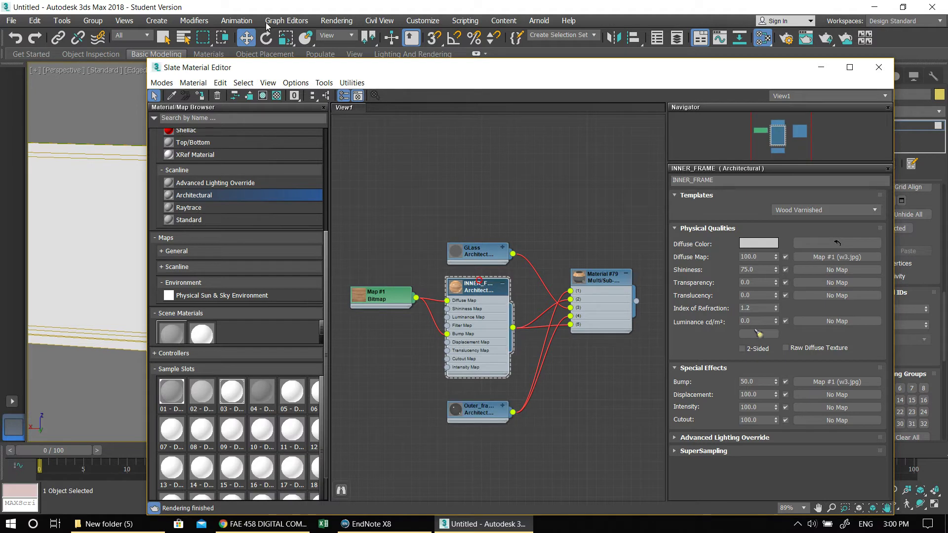
click(262, 95)
- Assign the Multi/Sub-Object material to the awning window in the wall and minimize the Slate Material Editor
drag(268, 71, 413, 66)
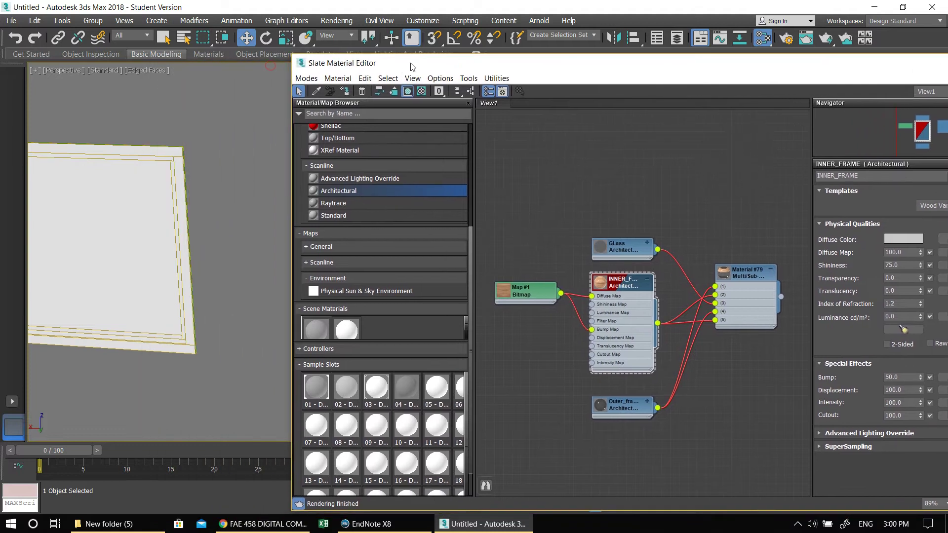
scroll(199, 182, down, 8)
middle_drag(177, 219, 233, 242)
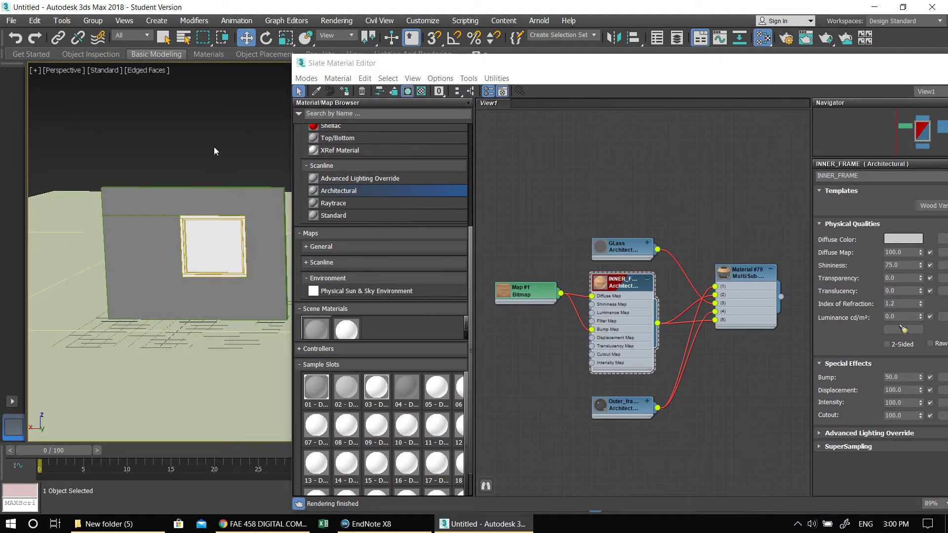
drag(616, 75, 625, 153)
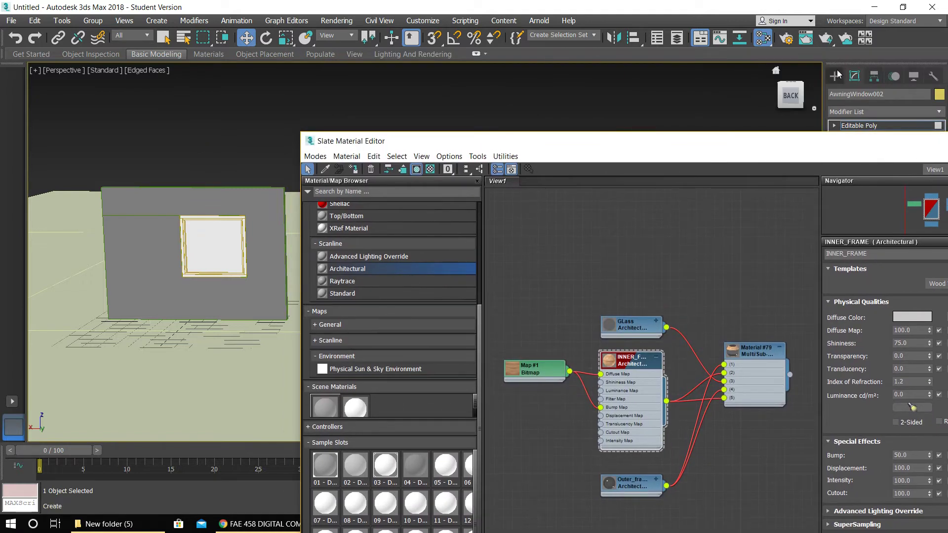
click(251, 191)
click(218, 231)
drag(402, 146, 311, 67)
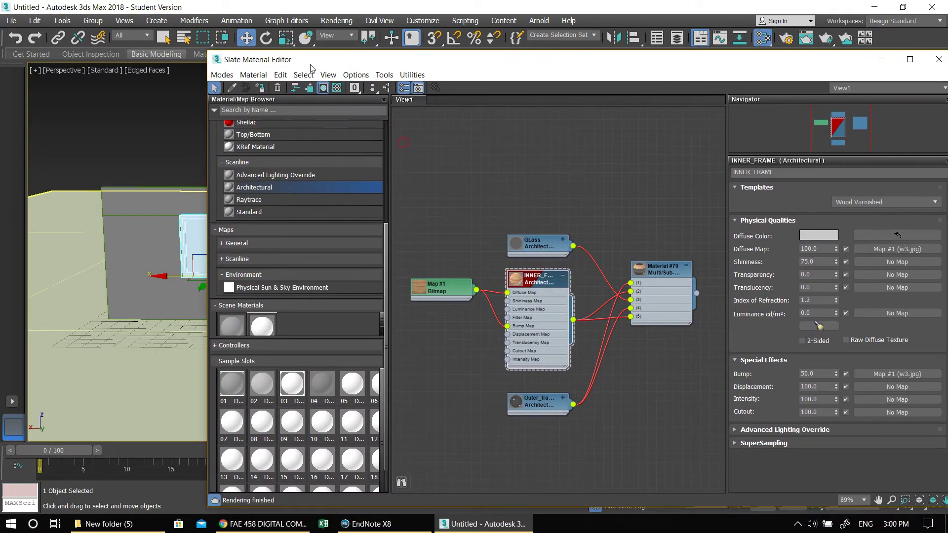
double_click(663, 269)
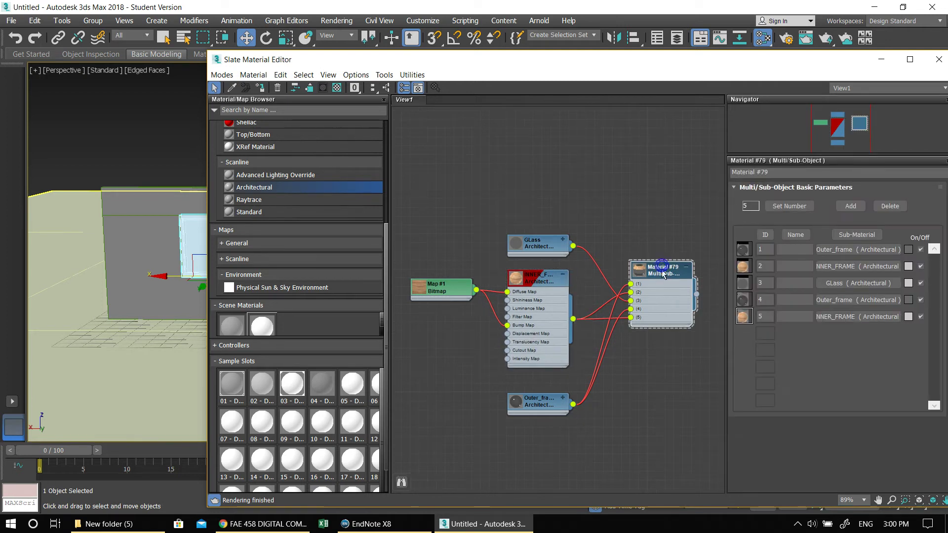
click(264, 88)
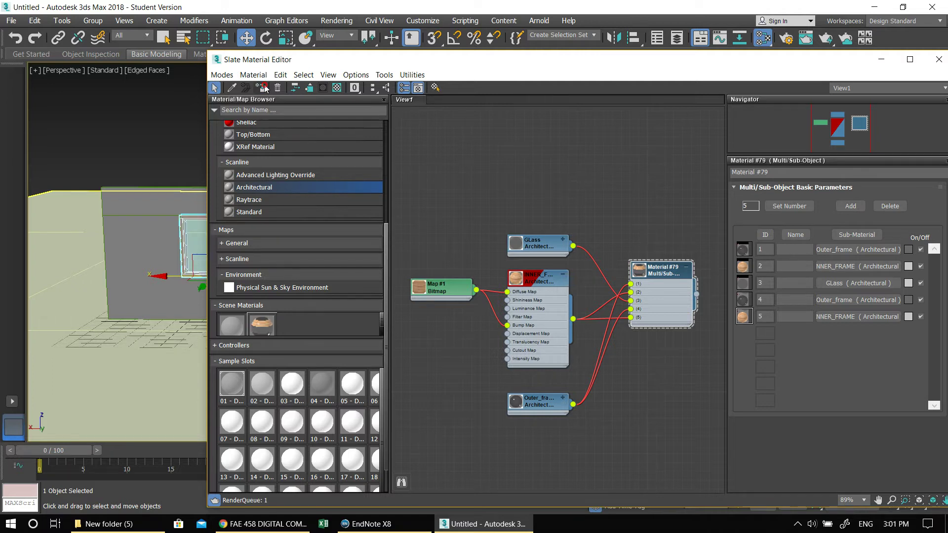
click(880, 59)
- Examine the frame materials and glass of the window in the wall from both sides of the wall
click(246, 158)
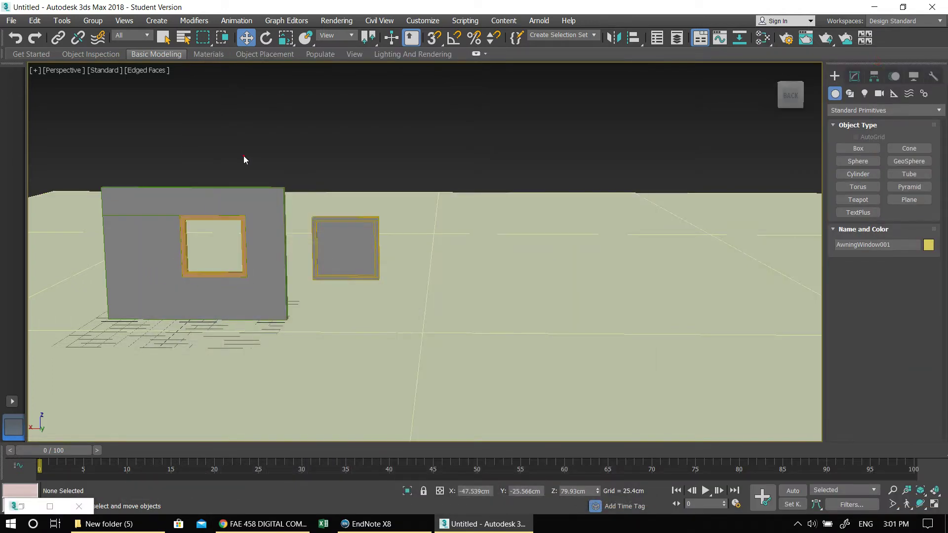
scroll(238, 243, up, 10)
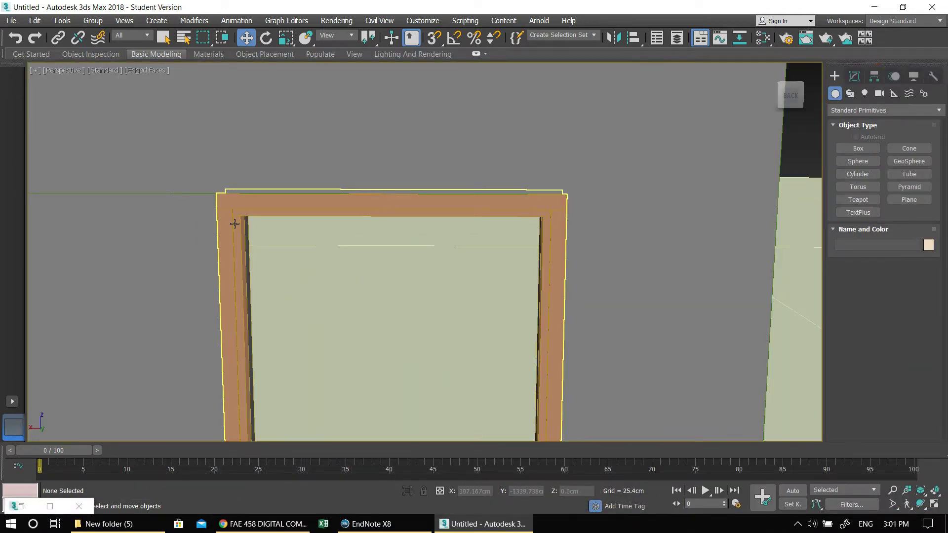
alt+middle_drag(279, 270, 256, 265)
middle_drag(473, 327, 356, 202)
alt+middle_drag(425, 236, 390, 225)
scroll(611, 281, up, 3)
middle_drag(611, 282, 387, 263)
scroll(567, 260, down, 5)
middle_drag(654, 327, 492, 332)
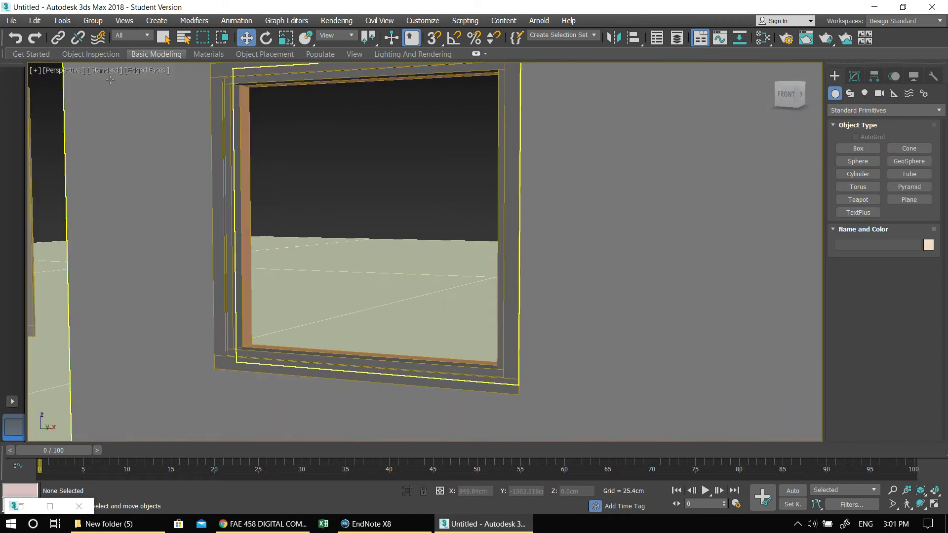
alt+middle_drag(213, 185, 405, 248)
alt+middle_drag(385, 172, 398, 139)
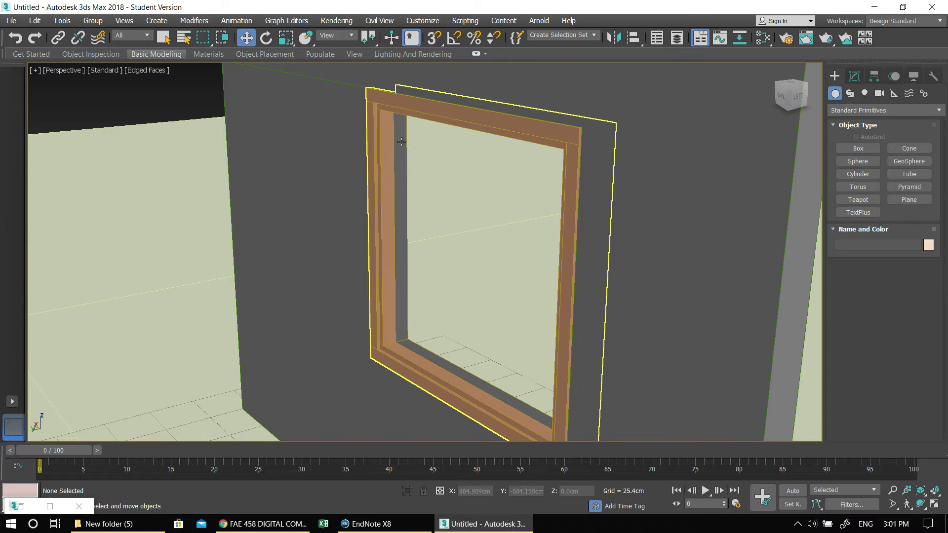
alt+middle_drag(418, 207, 474, 237)
scroll(474, 237, down, 4)
middle_drag(480, 282, 430, 298)
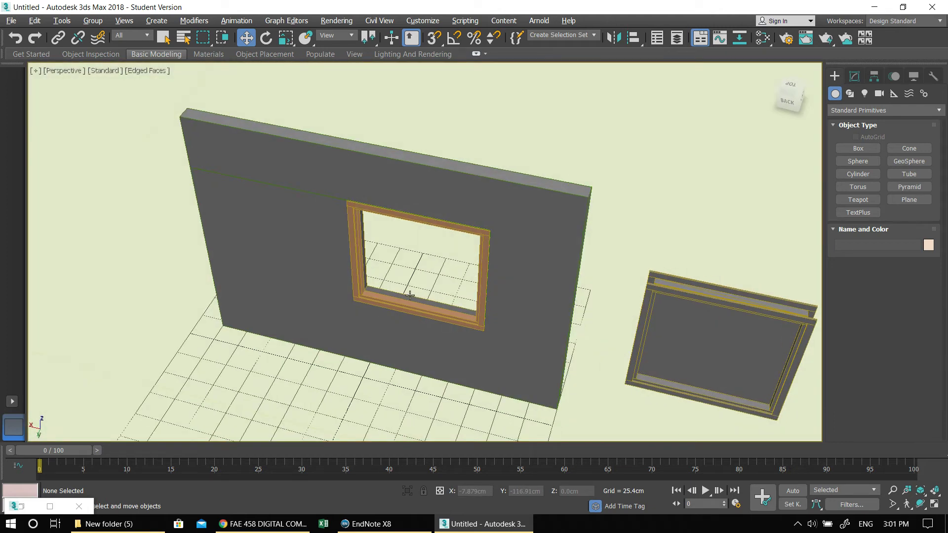
middle_drag(587, 331, 506, 311)
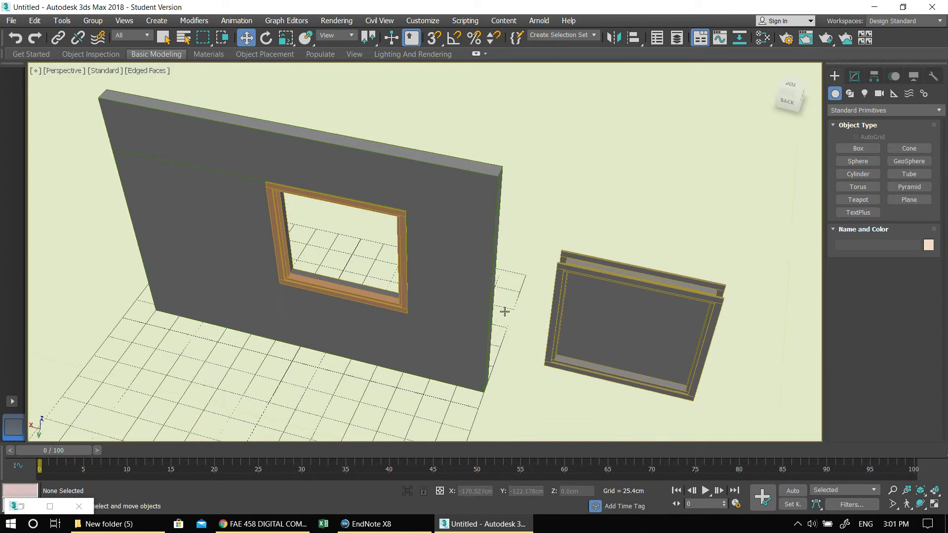
- Assign the Multi/Sub-Object material to the separate window beside the wall and minimize the Slate Material Editor
click(626, 305)
middle_drag(626, 305, 564, 276)
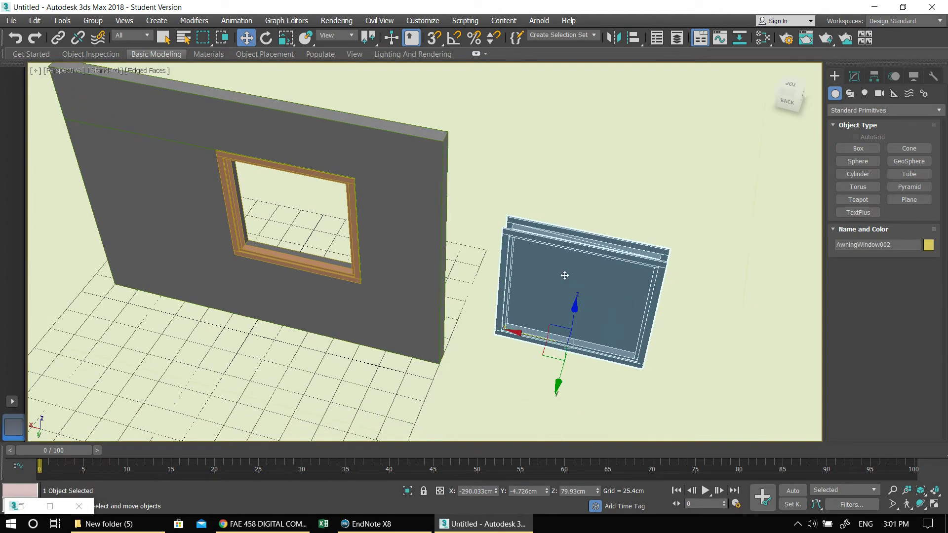
middle_drag(675, 384, 587, 354)
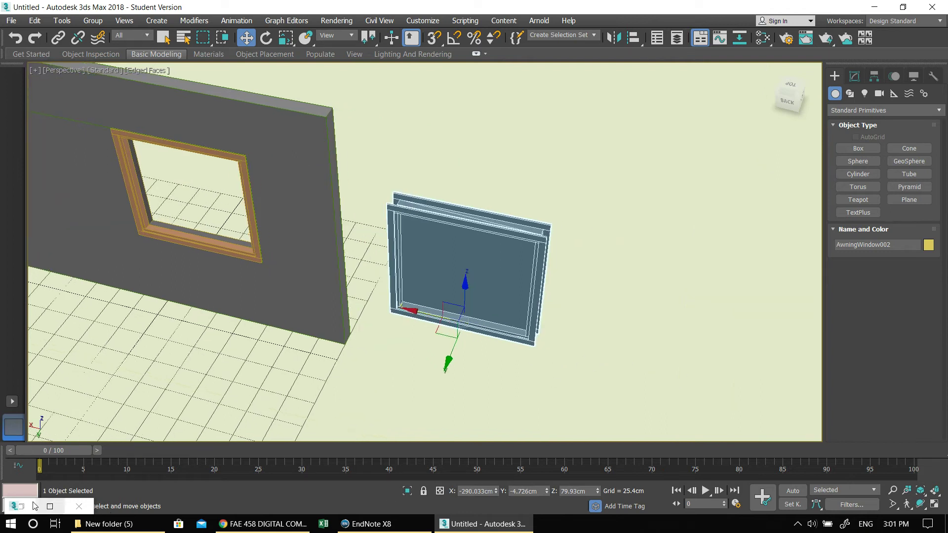
click(50, 505)
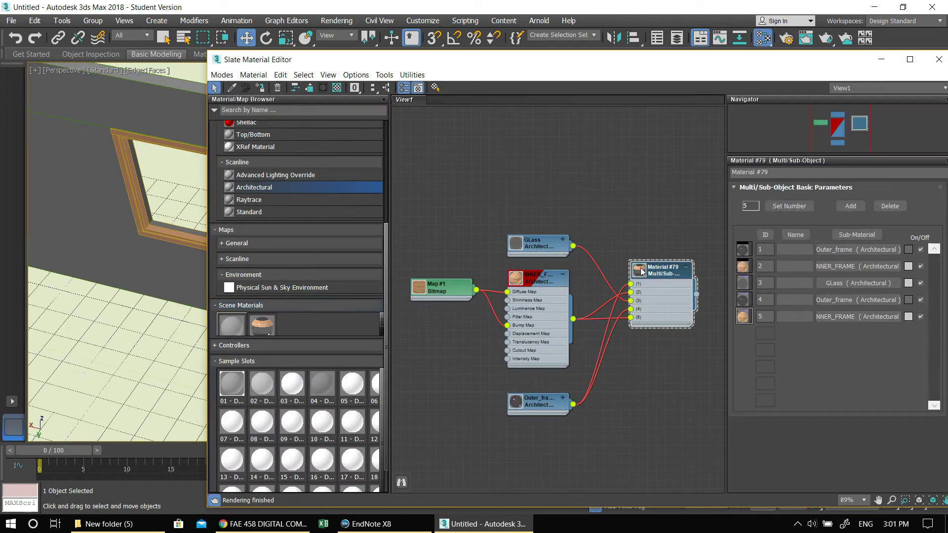
click(880, 59)
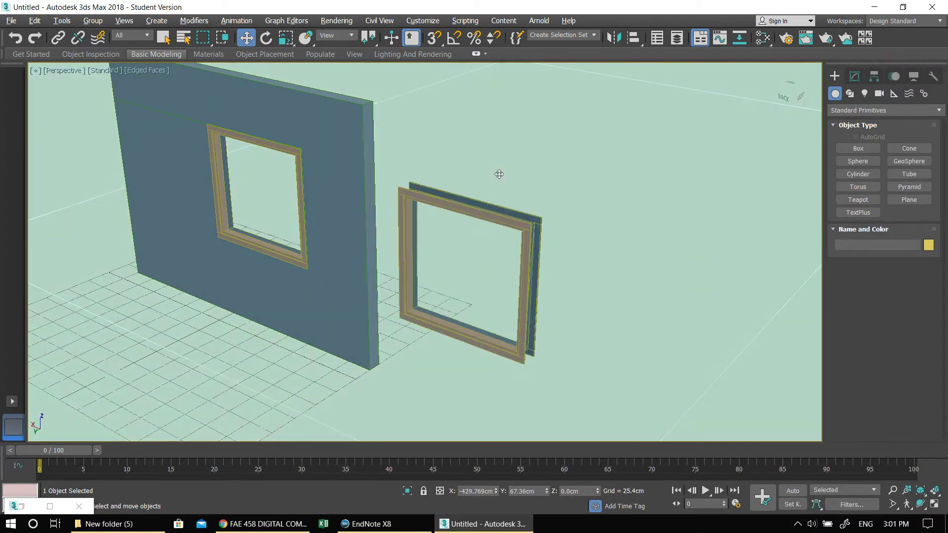
- Add a UVW Map modifier with Box mapping to the awning window in the wall
click(499, 174)
scroll(410, 225, up, 3)
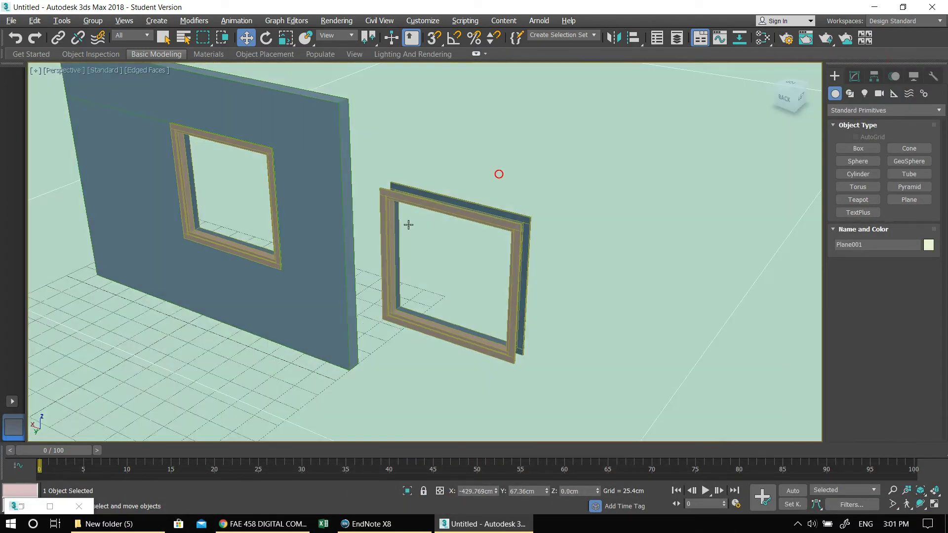
middle_drag(314, 233, 531, 245)
alt+middle_drag(365, 243, 547, 224)
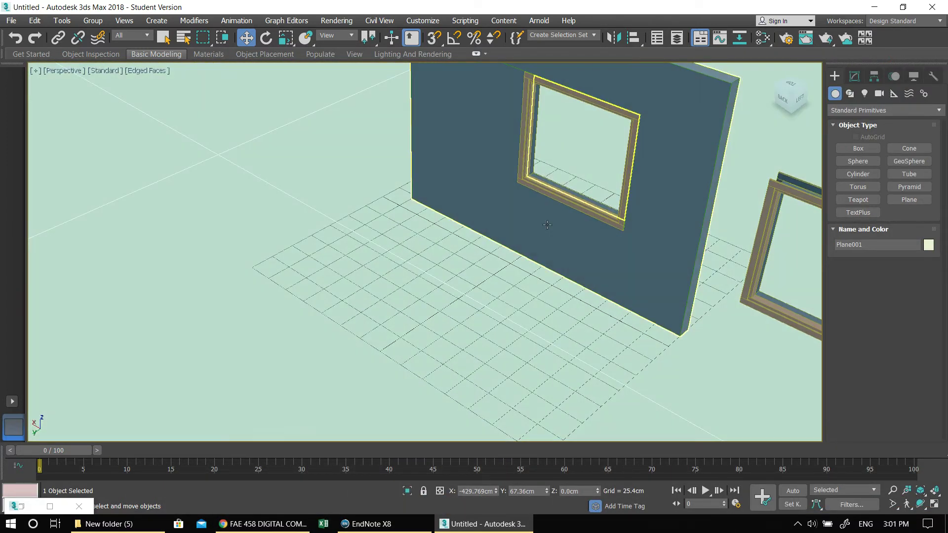
scroll(543, 238, down, 3)
click(501, 193)
scroll(494, 190, up, 5)
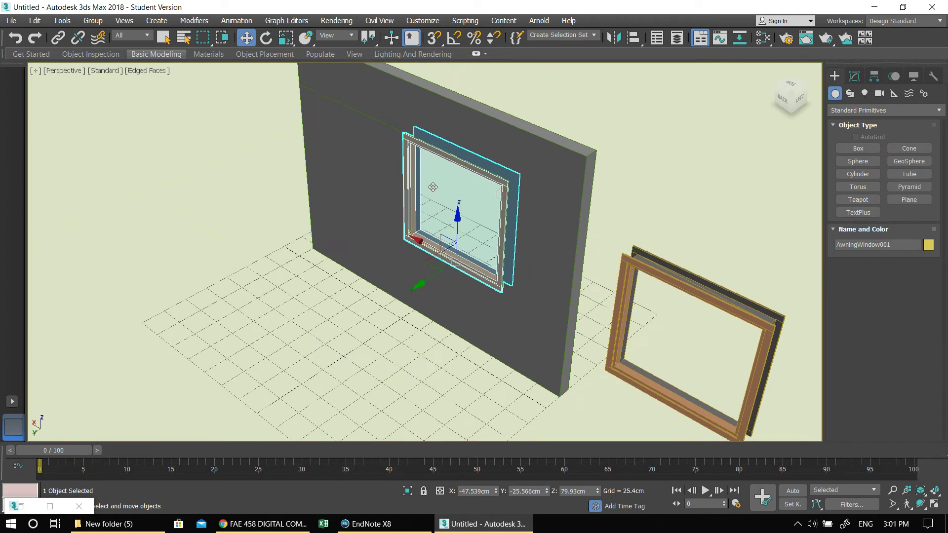
middle_drag(503, 203, 469, 225)
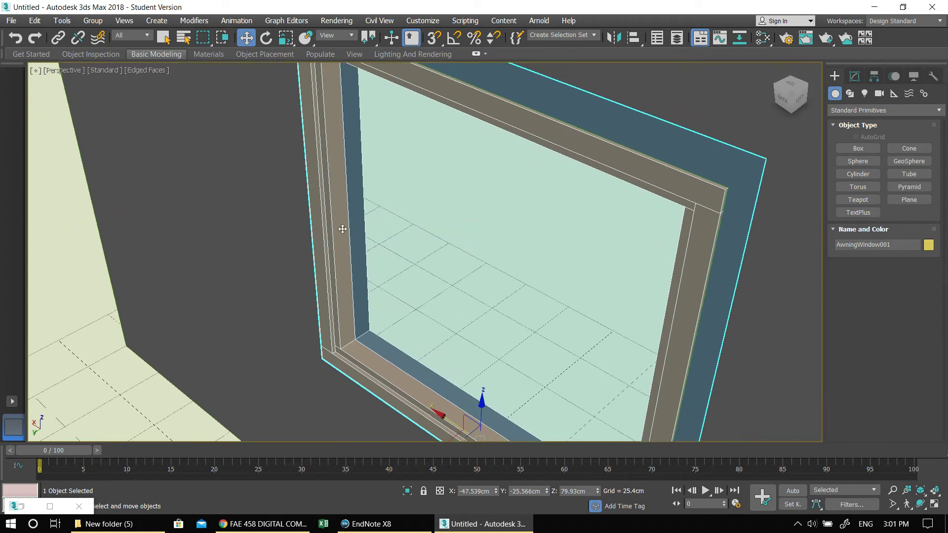
scroll(297, 204, down, 4)
scroll(401, 225, up, 2)
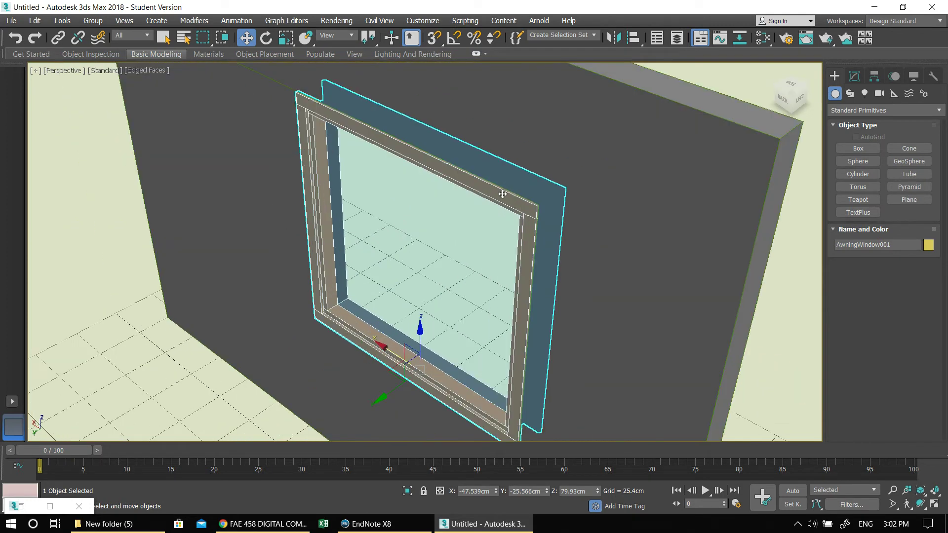
click(853, 76)
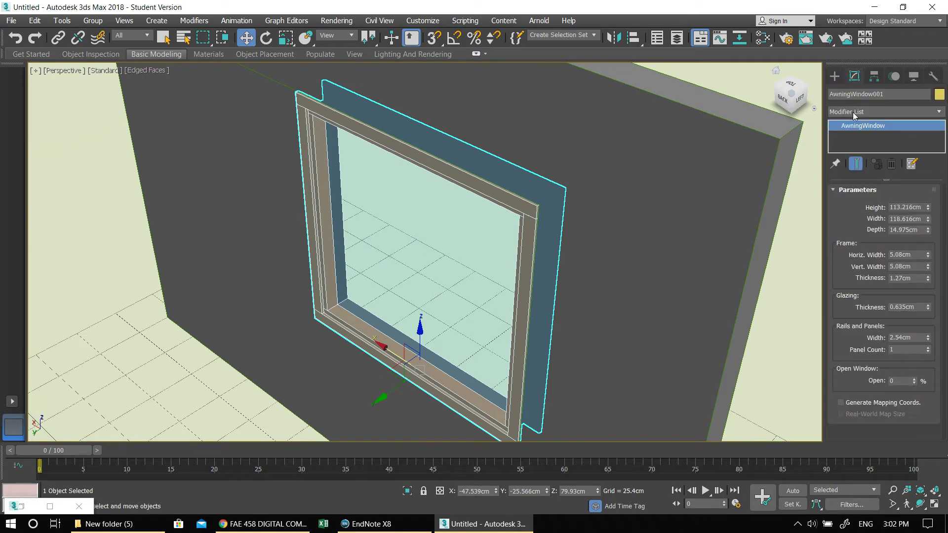
click(853, 113)
text(u)
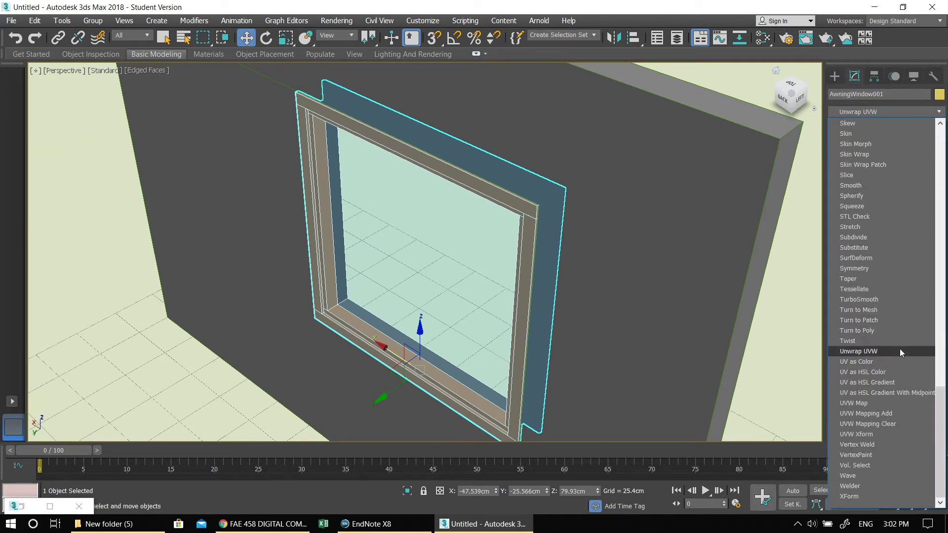
click(886, 403)
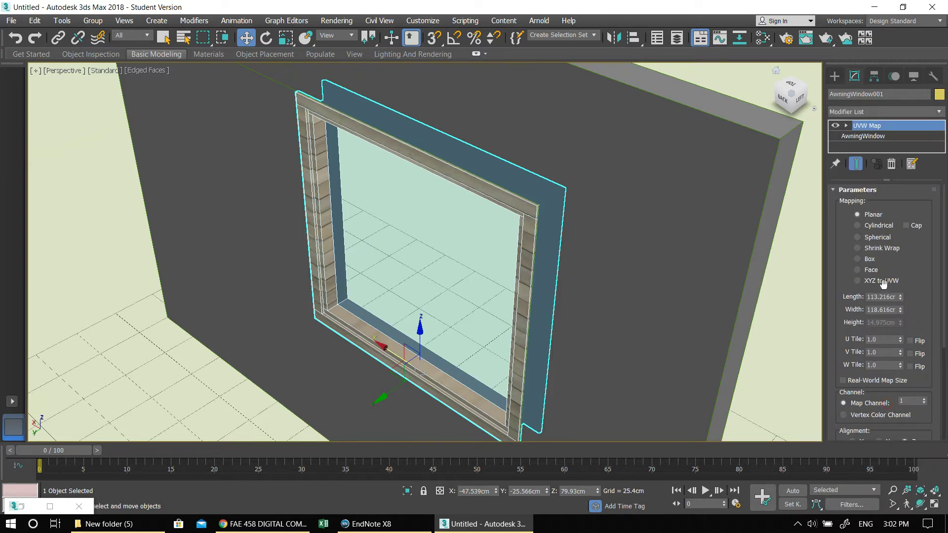
click(867, 260)
scroll(419, 314, up, 6)
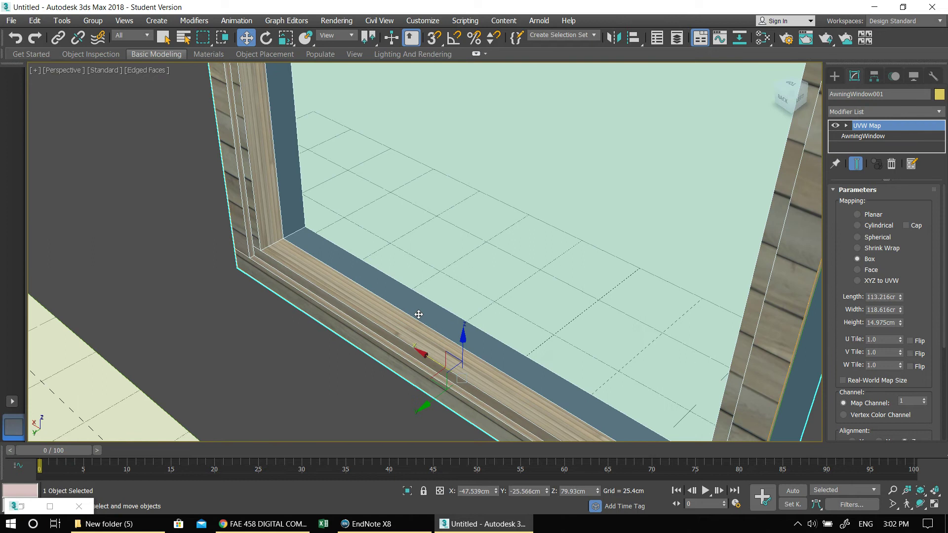
scroll(419, 315, down, 3)
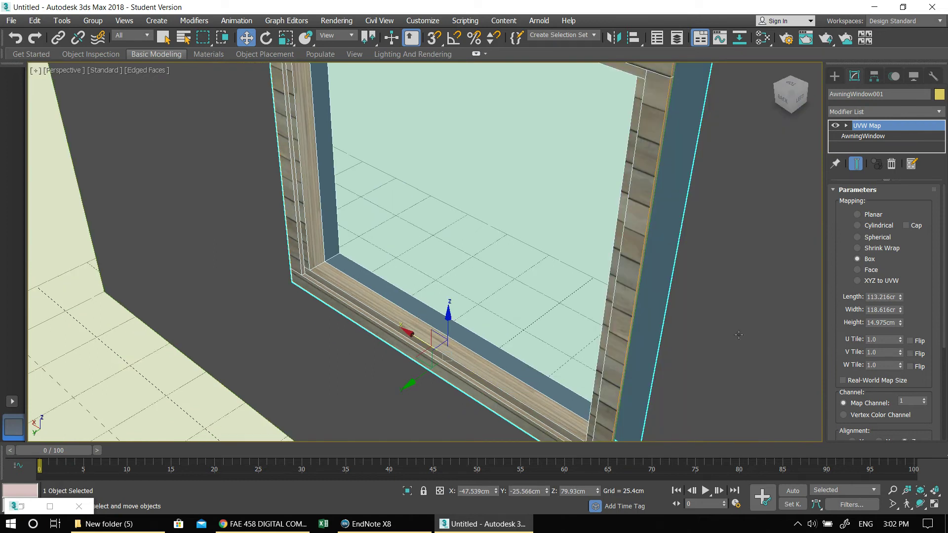
- Set the UVW Map box's length, width and height to 10 cm each and check the wood grain on the frame
double_click(881, 298)
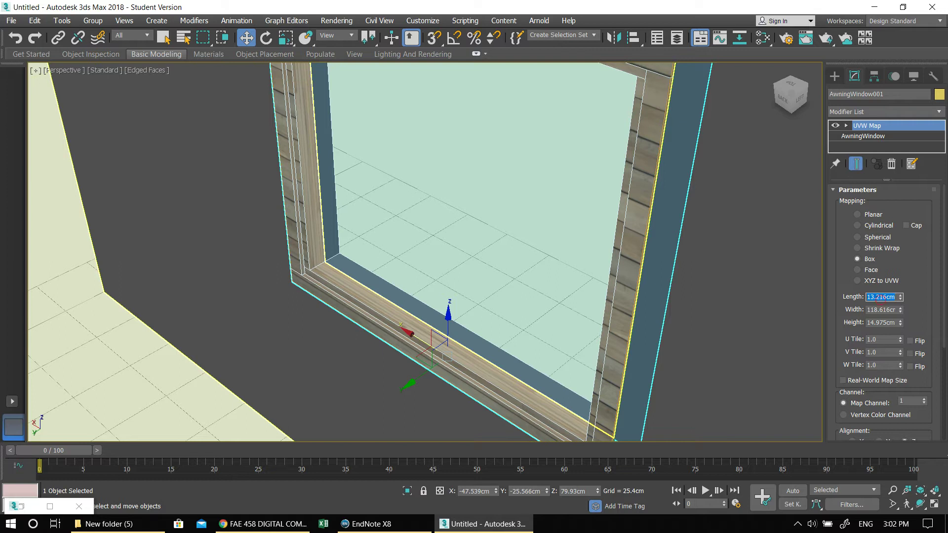
text(10)
key(Tab)
text(10)
key(Tab)
text(10)
key(Tab)
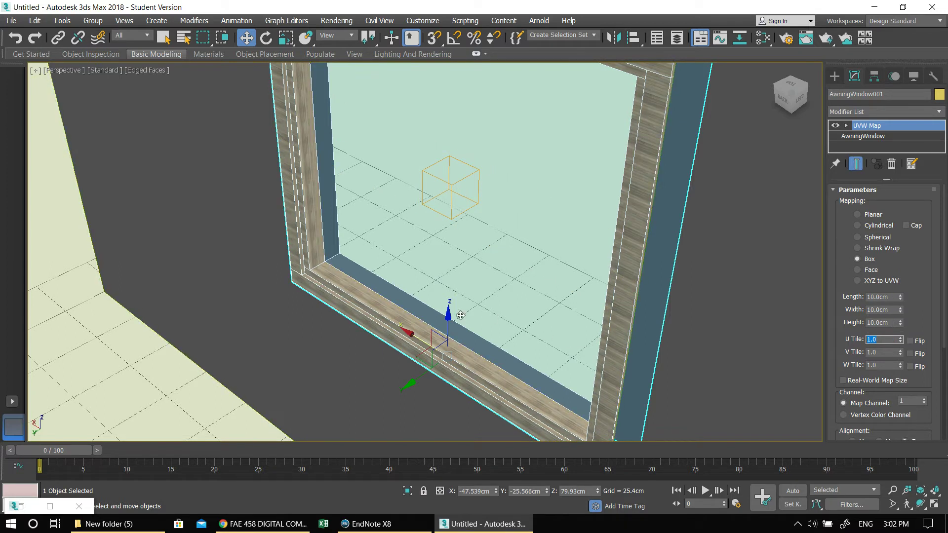
scroll(353, 309, up, 3)
scroll(356, 302, down, 1)
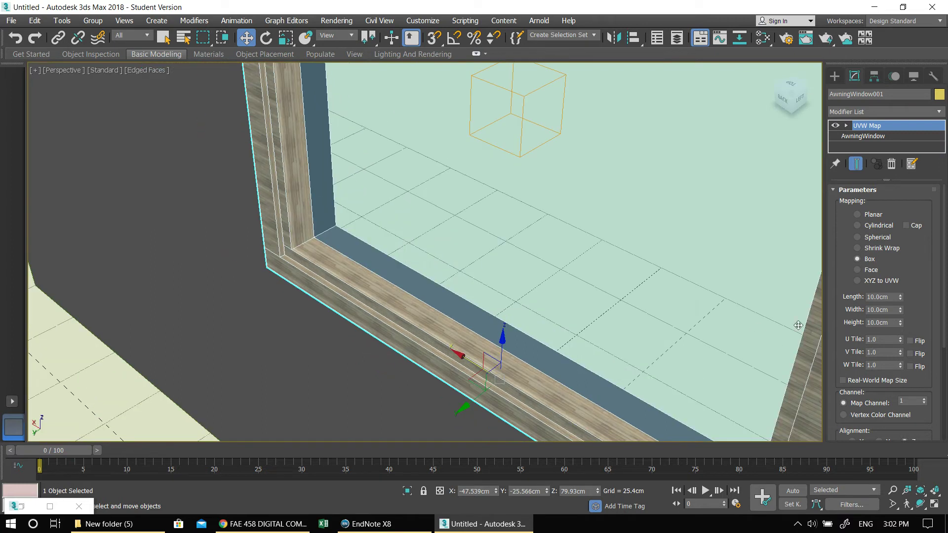
- Set the UVW Map box's length, width and height to 100 cm each on the awning window in the wall
double_click(883, 297)
text(100)
key(Tab)
text(1)
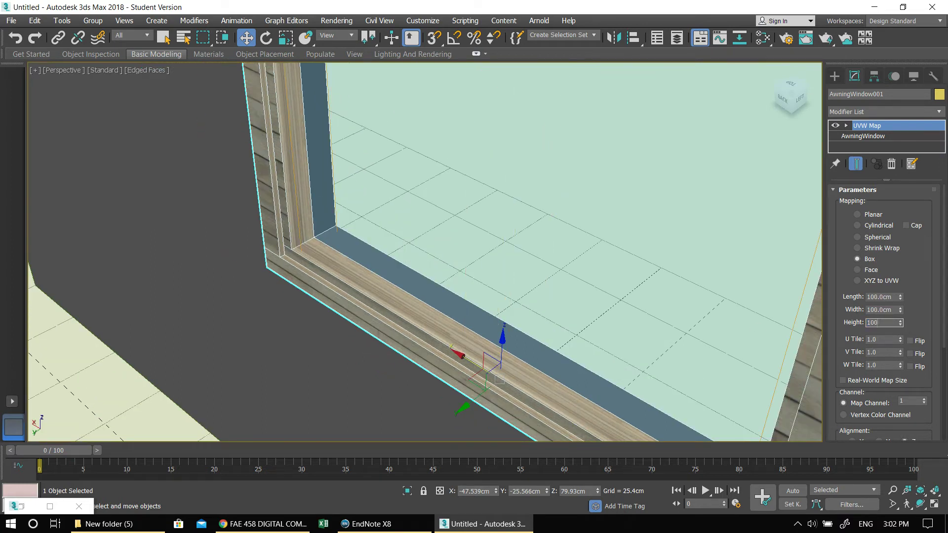
key(Return)
scroll(469, 212, down, 3)
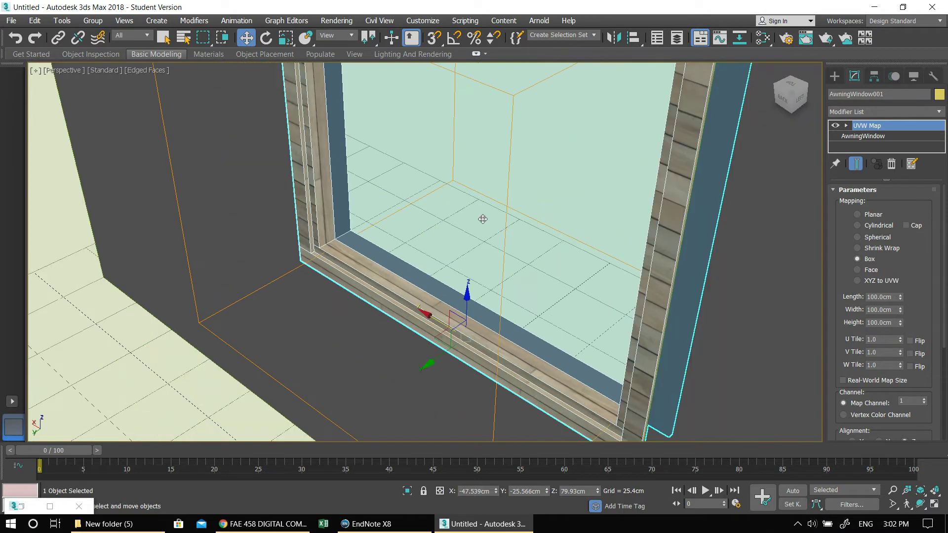
- Shift the UVW Map gizmo about 3 cm along the Y axis and check the wood grain on the window frame
scroll(518, 237, down, 2)
click(846, 126)
click(866, 136)
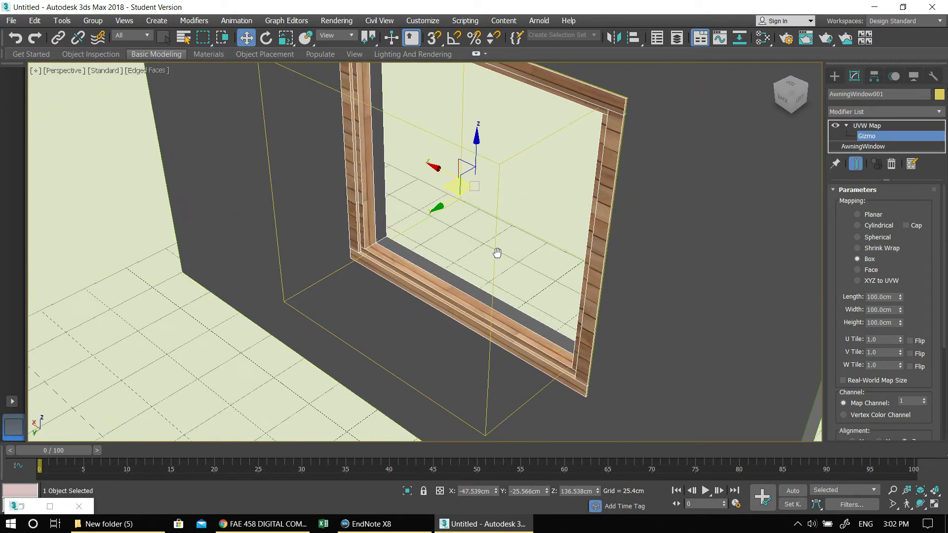
drag(437, 204, 443, 202)
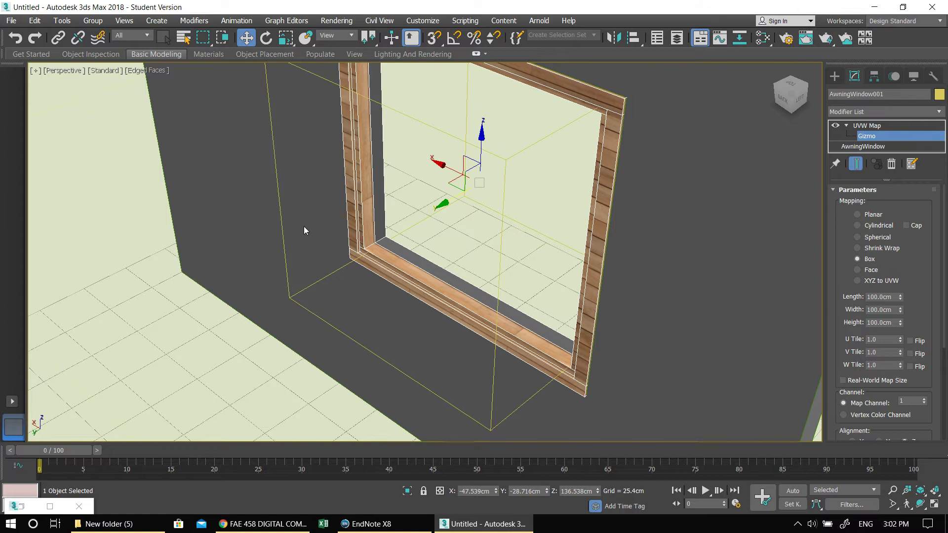
scroll(291, 275, down, 8)
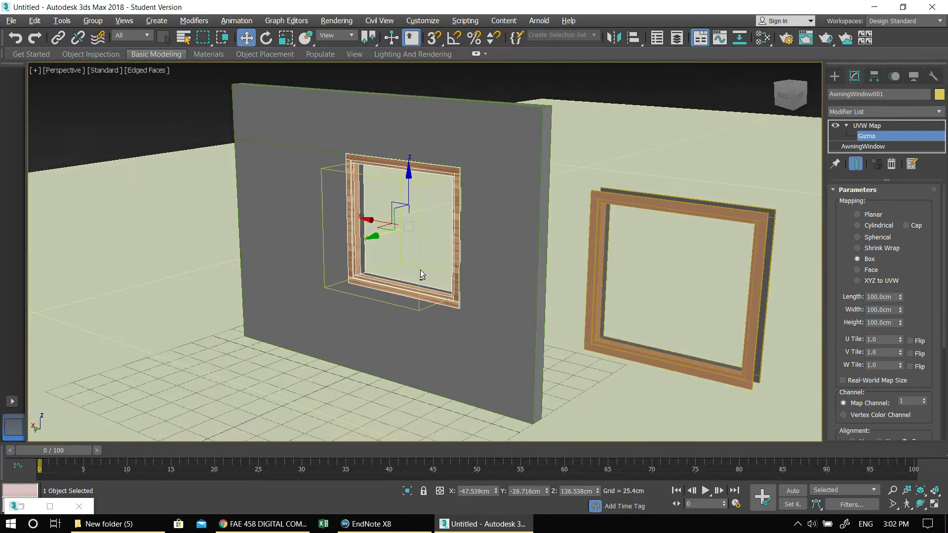
alt+middle_drag(420, 275, 441, 294)
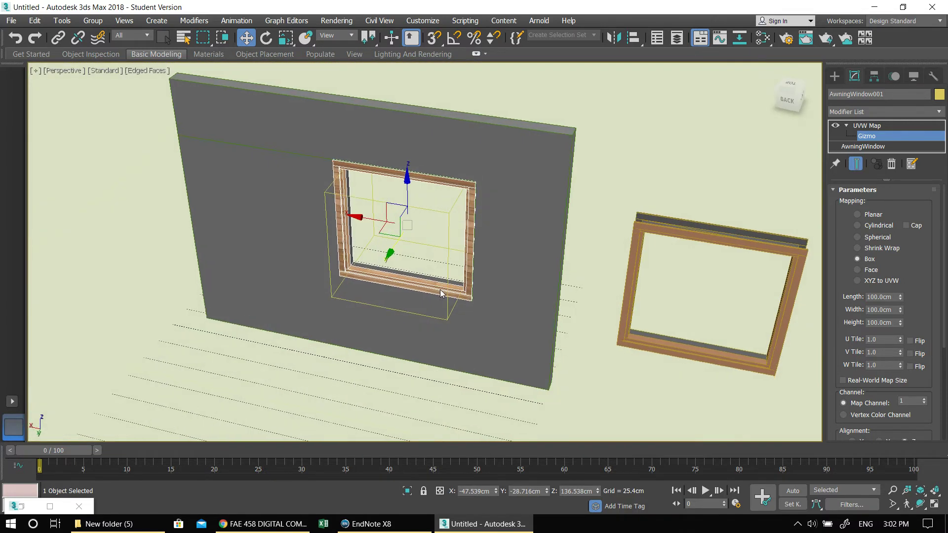
alt+middle_drag(505, 263, 476, 205)
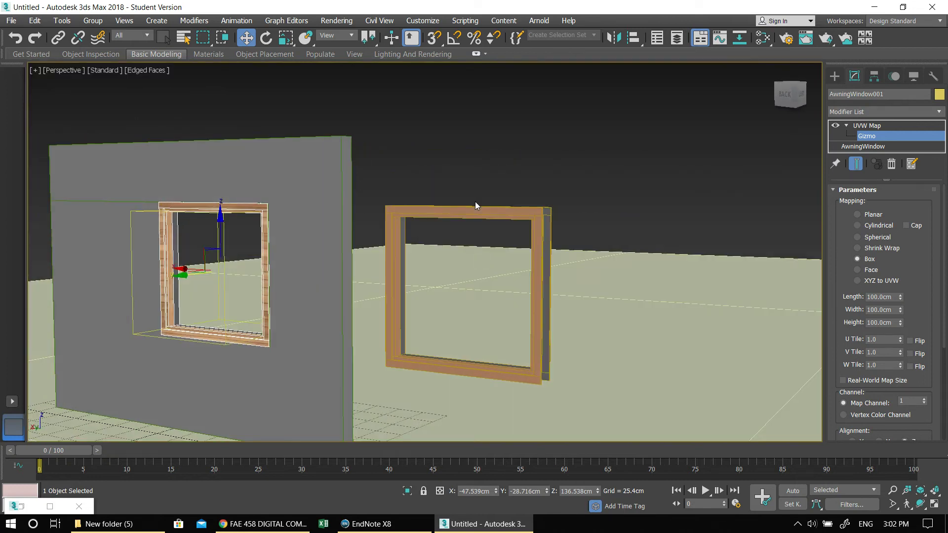
- Deselect the window and restore the Slate Material Editor, placing it over the viewport
click(834, 76)
click(498, 118)
alt+middle_drag(356, 243, 398, 265)
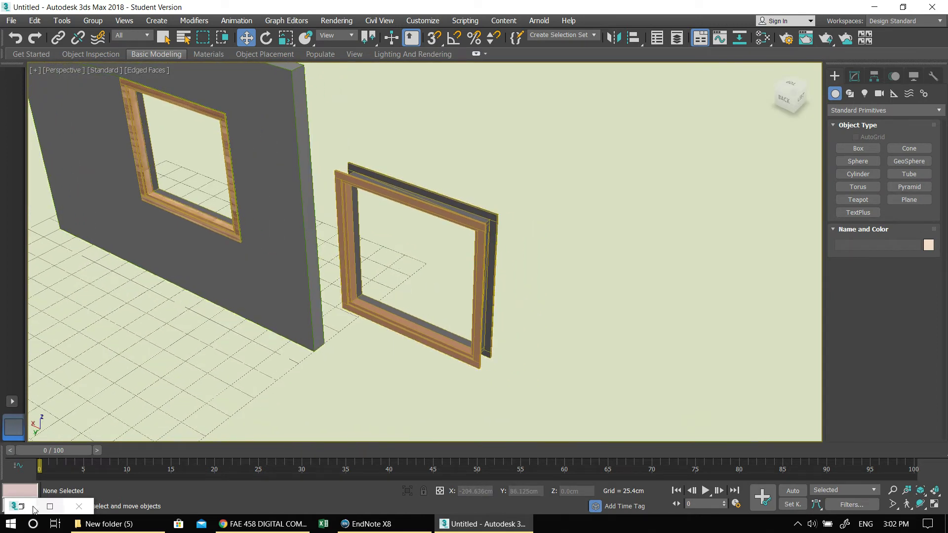
click(50, 506)
middle_drag(595, 324, 537, 303)
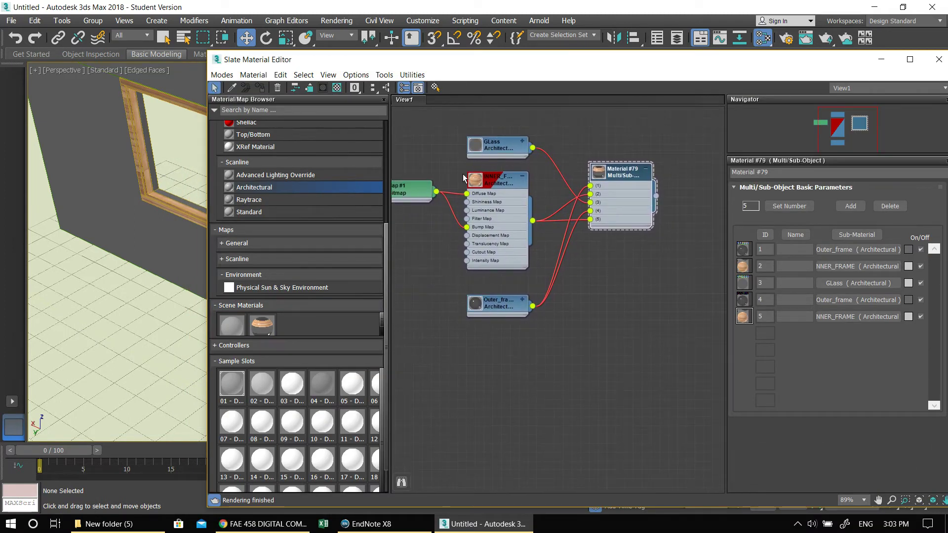
drag(405, 62, 276, 40)
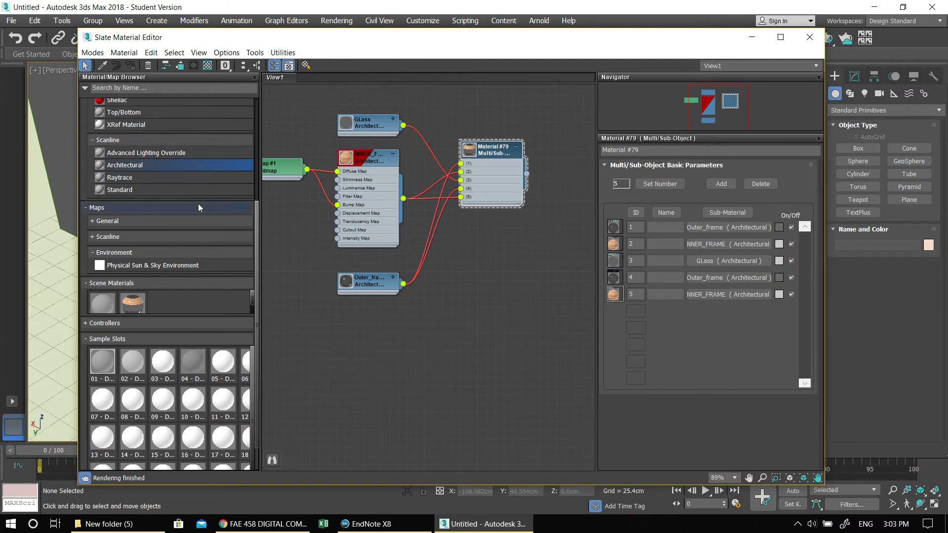
- Add a second Multi/Sub-Object material to the graph and place it below the existing one
drag(258, 221, 266, 105)
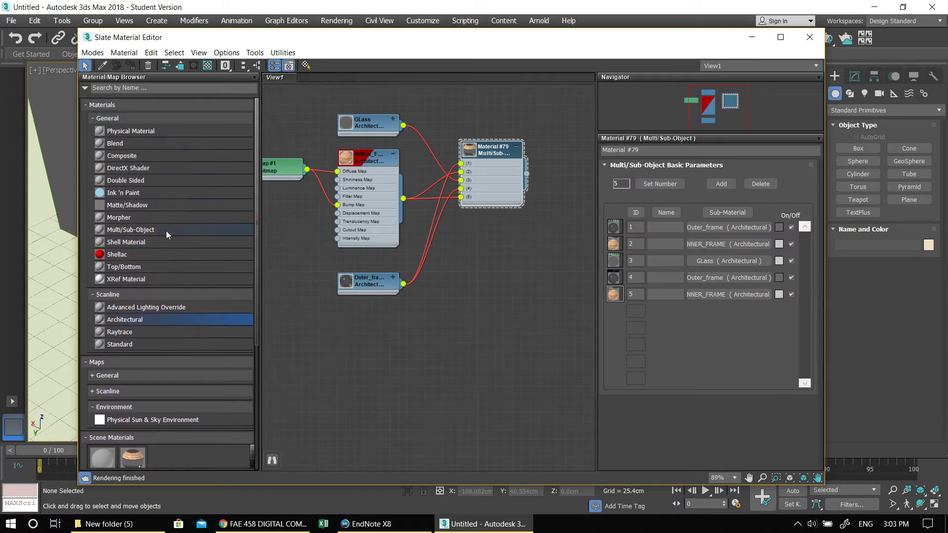
click(797, 524)
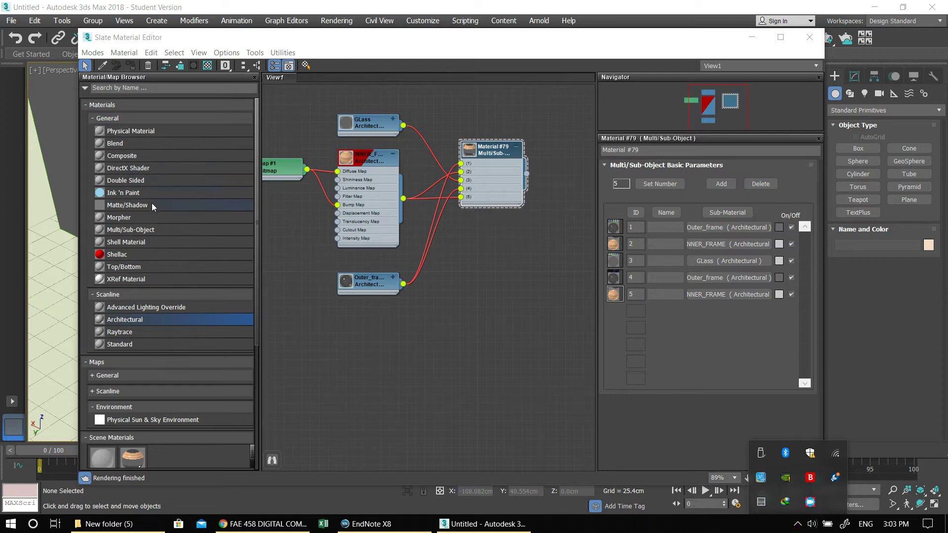
double_click(156, 230)
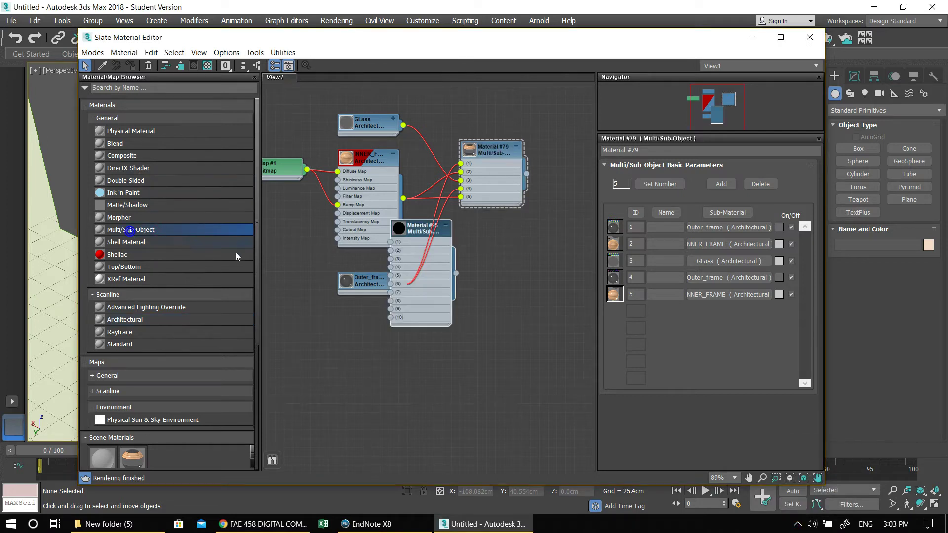
drag(408, 228, 479, 316)
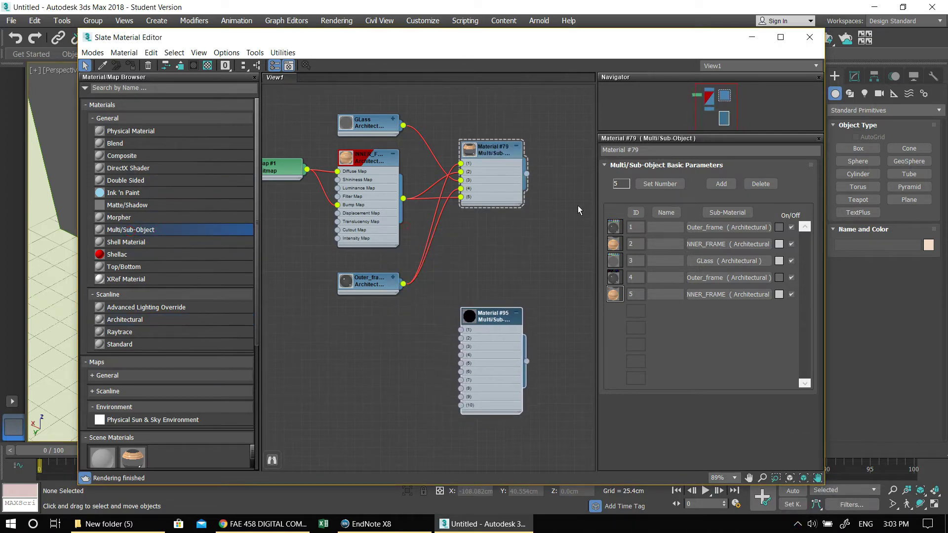
- Set the number of sub-materials in the new Multi/Sub-Object material to 5
double_click(492, 321)
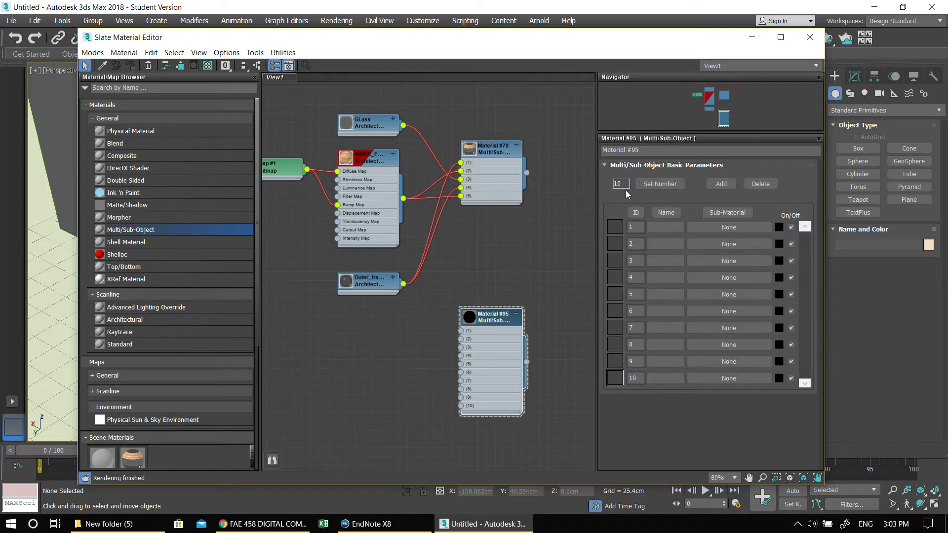
click(647, 184)
text(5)
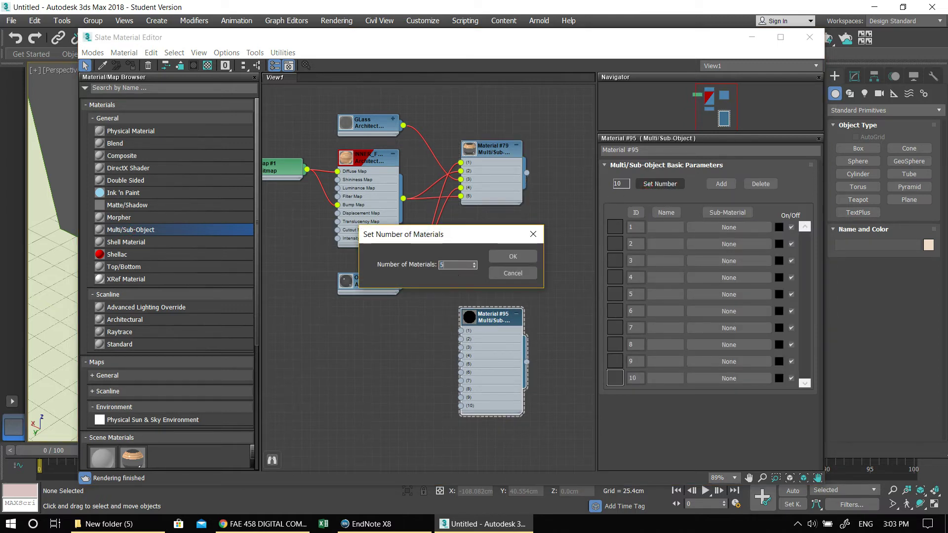
click(517, 258)
middle_drag(472, 321, 487, 270)
drag(487, 271, 497, 299)
middle_drag(479, 308, 459, 272)
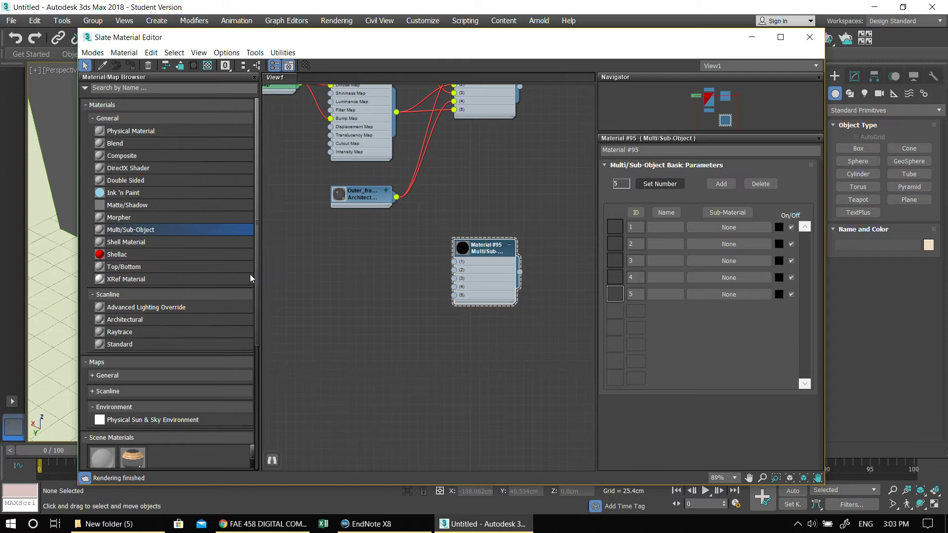
- Add an Architectural material beside the new Multi/Sub-Object material and duplicate it into a column of five
double_click(117, 321)
drag(449, 239, 369, 239)
click(369, 238)
scroll(352, 250, up, 3)
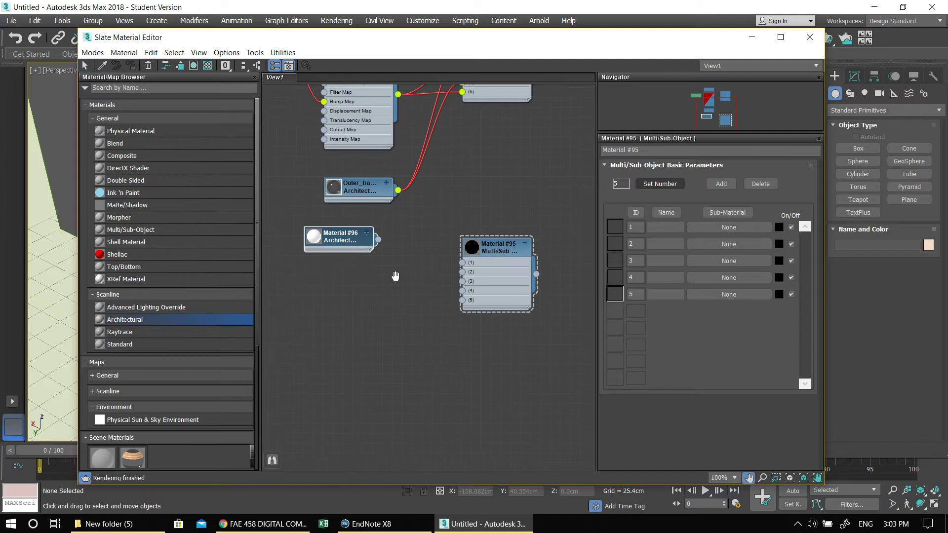
mouse_move(337, 236)
shift+mouse_down()
mouse_move(348, 400)
mouse_move(330, 397)
shift+mouse_up()
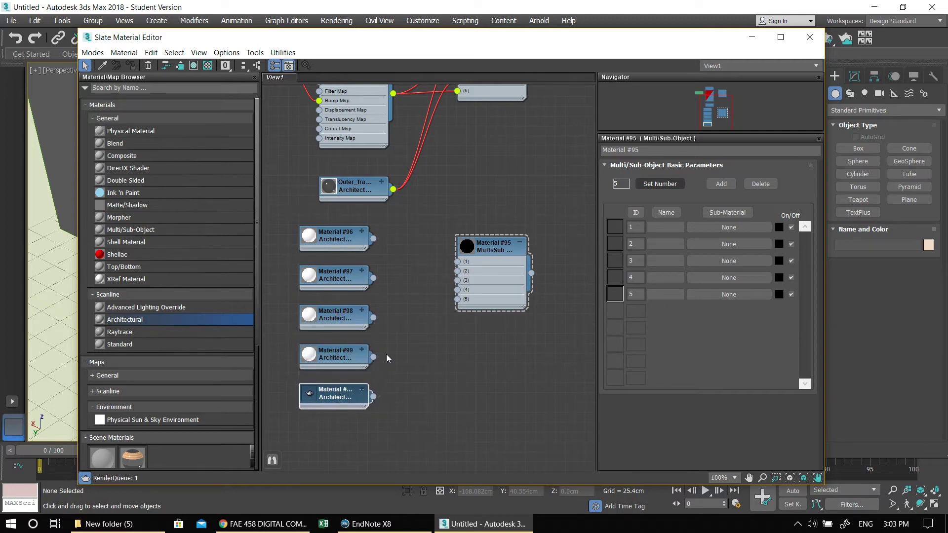
middle_drag(400, 341, 522, 345)
middle_drag(463, 266, 446, 265)
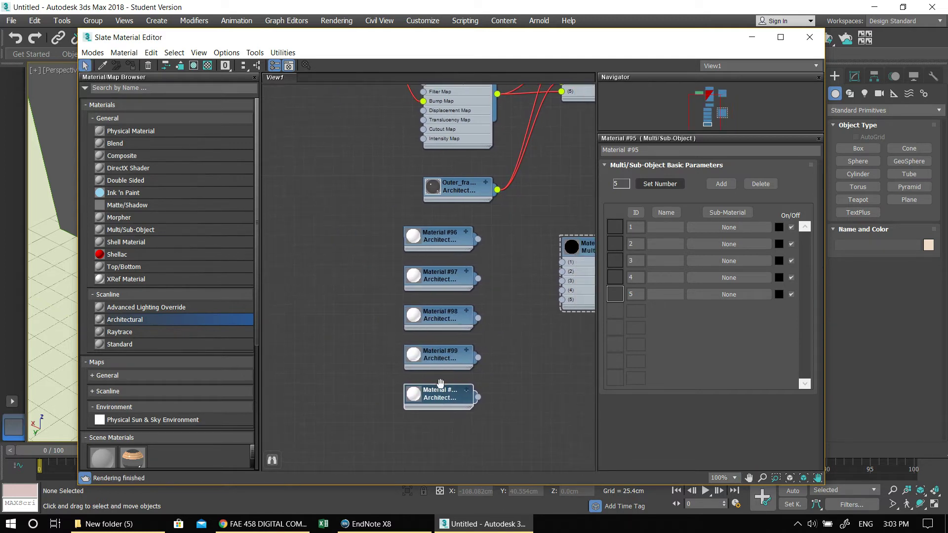
- Bring in image (3).jpg from New folder (5) as a bitmap and wire it to the first new Architectural material's Diffuse and Bump maps
click(465, 232)
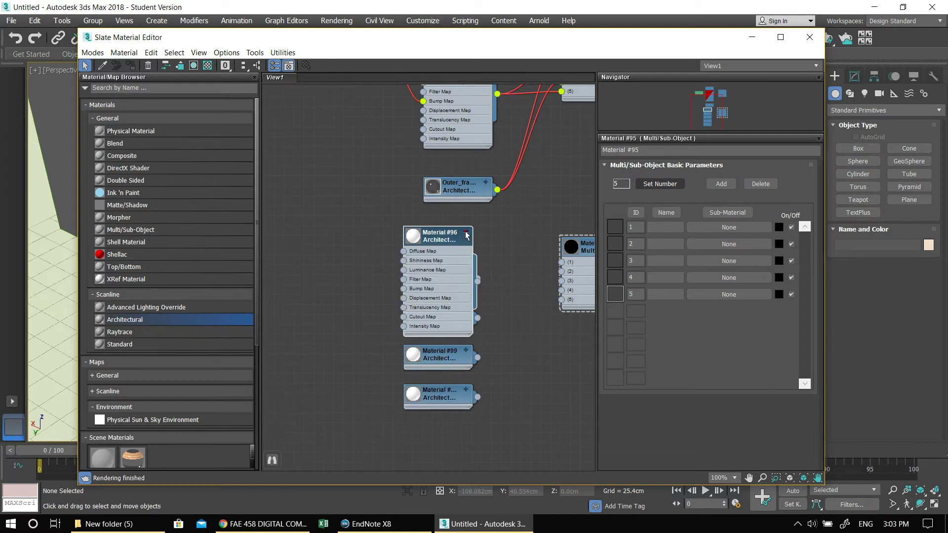
click(124, 524)
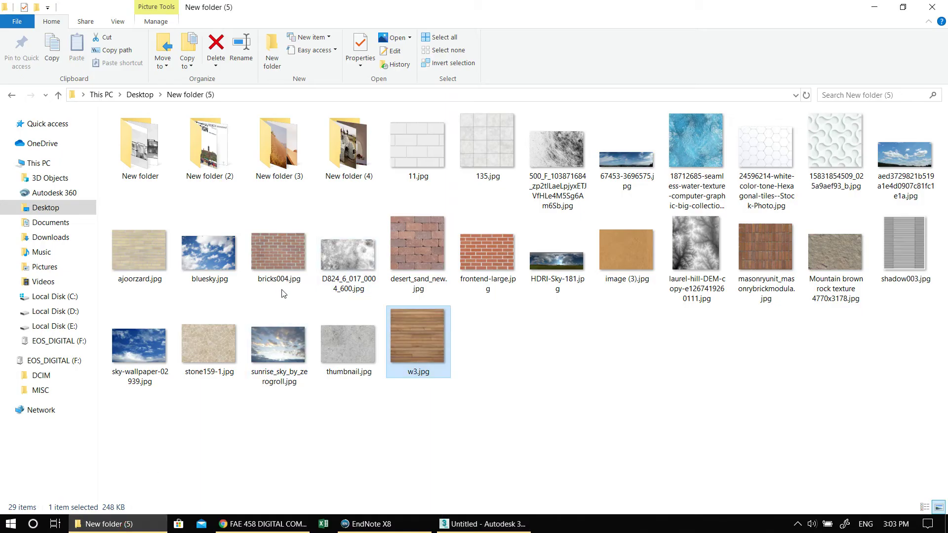
drag(628, 245, 322, 253)
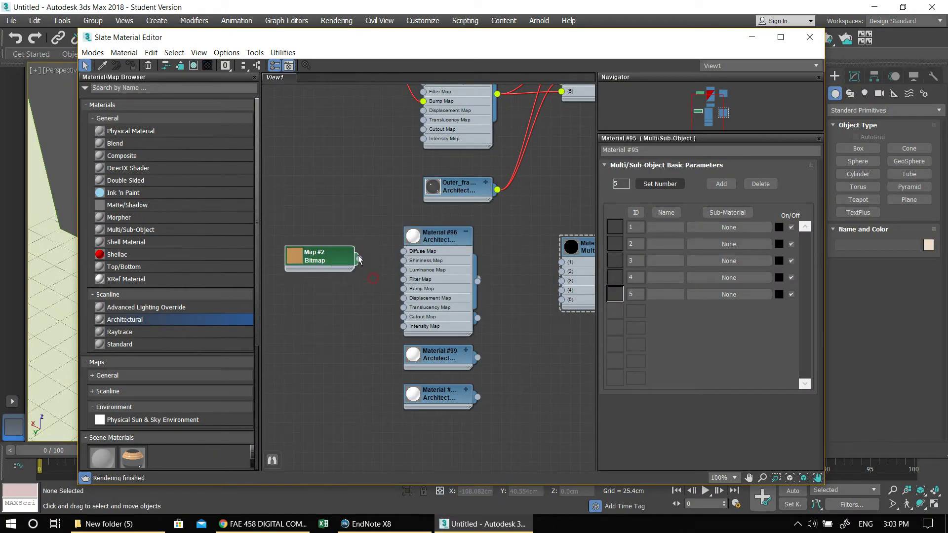
drag(396, 250, 403, 289)
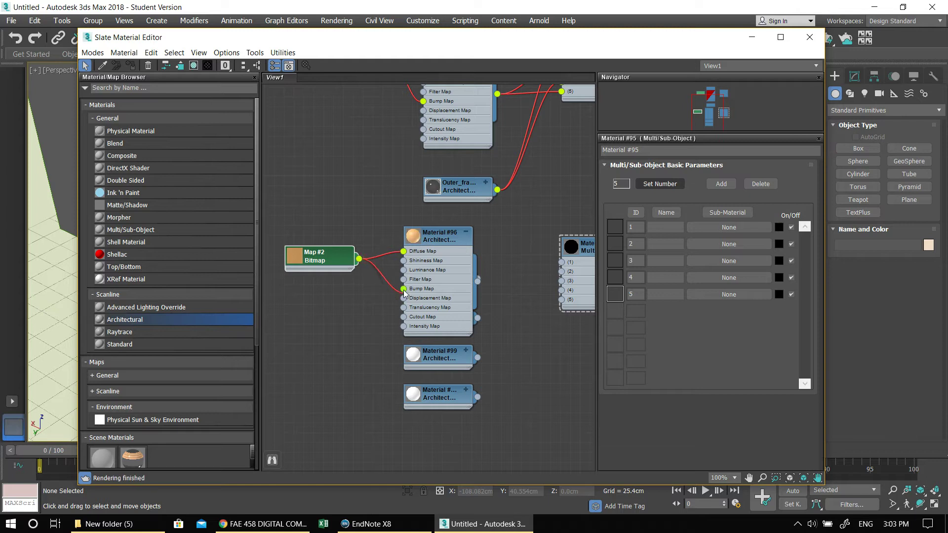
click(465, 232)
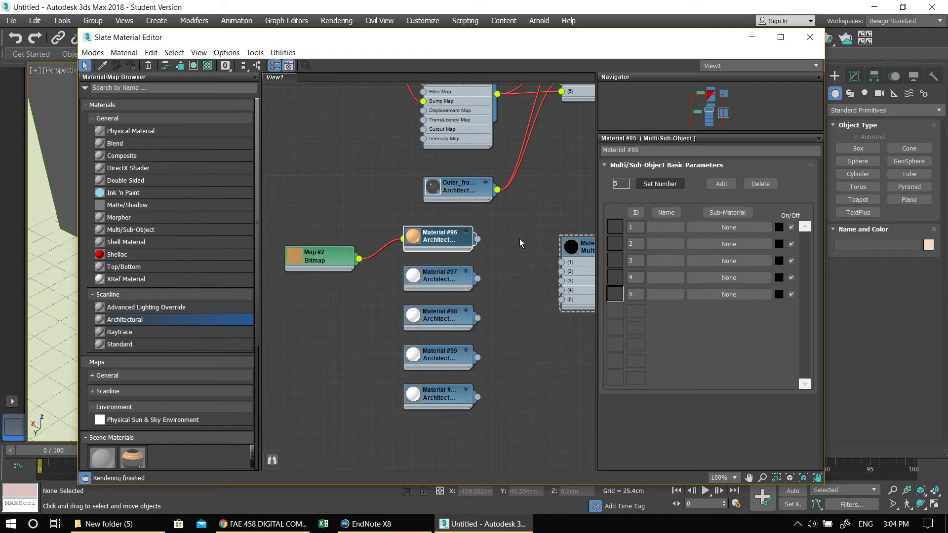
- Apply the Masonry template to the Architectural material that uses image (3).jpg
double_click(432, 240)
click(725, 181)
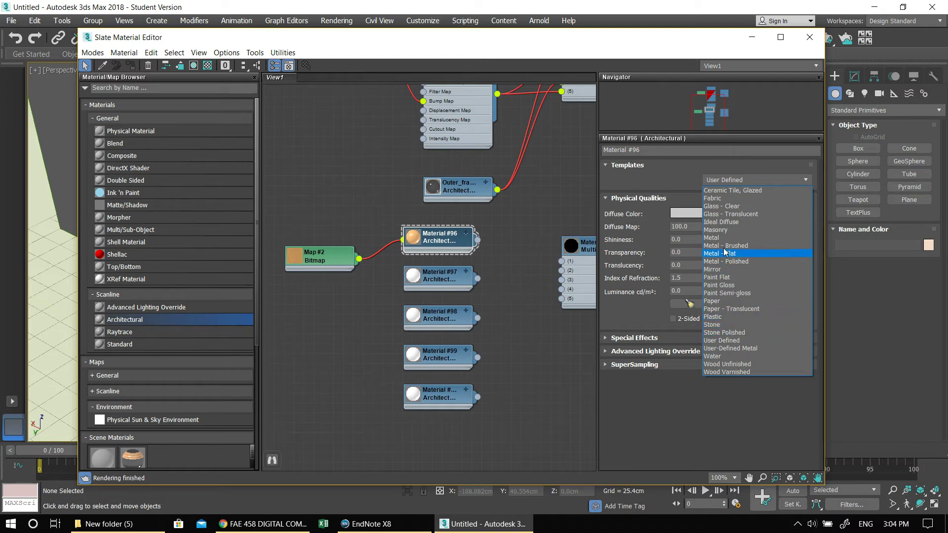
click(718, 231)
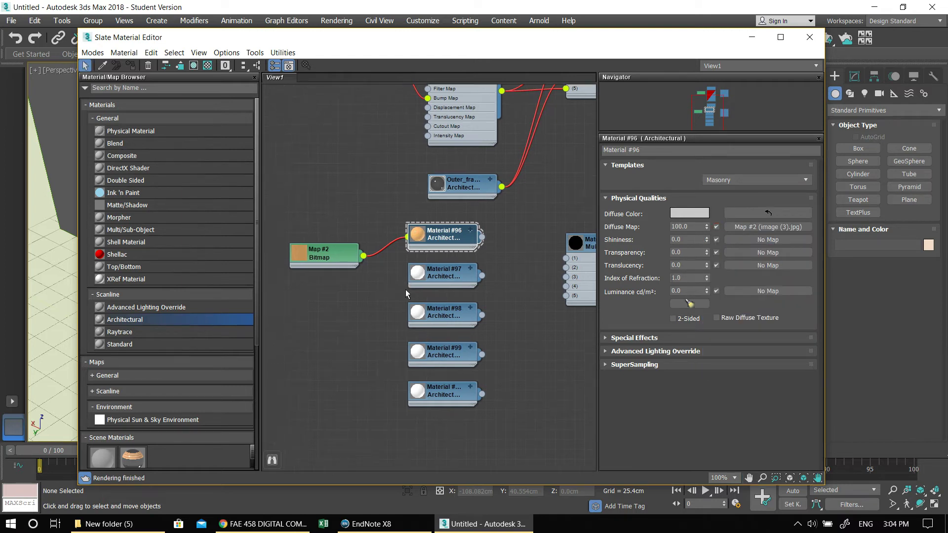
scroll(405, 311, up, 1)
middle_drag(405, 311, 428, 300)
middle_drag(435, 357, 449, 325)
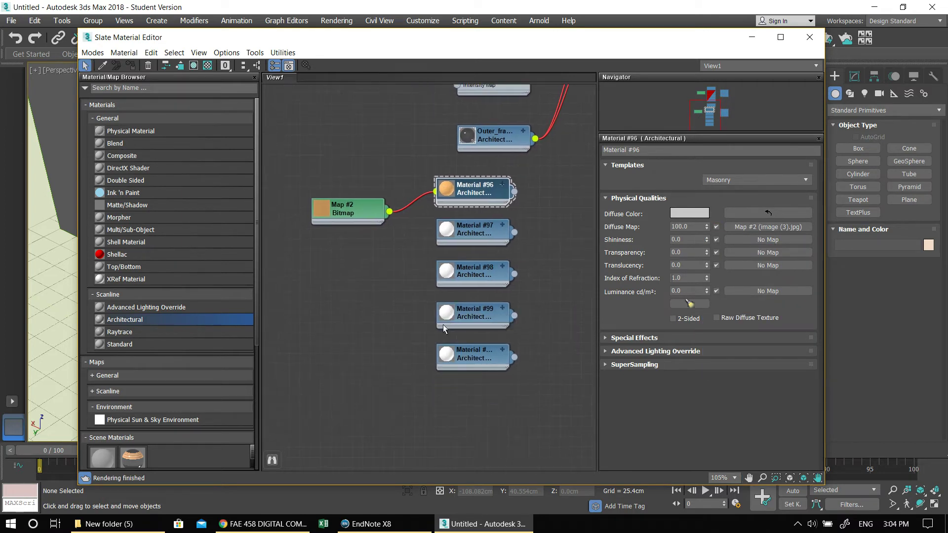
click(447, 229)
click(502, 226)
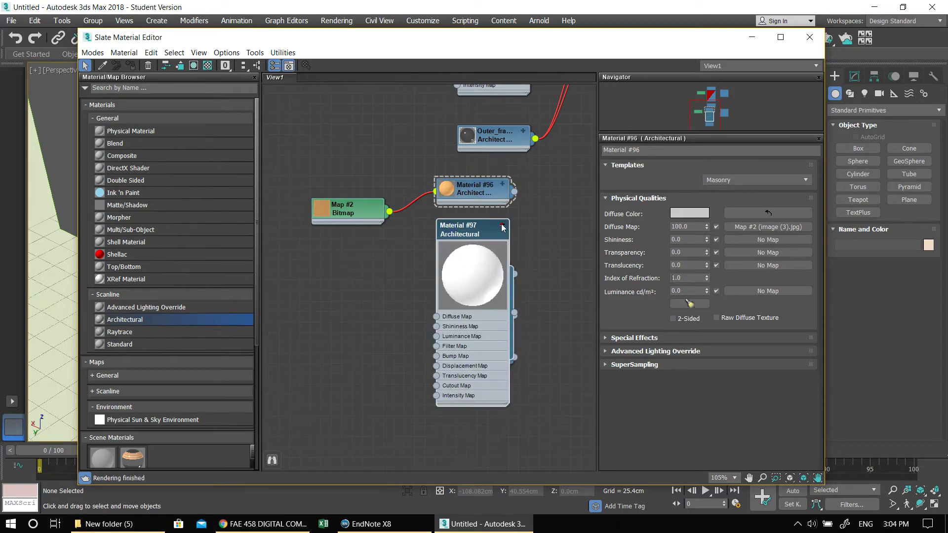
click(502, 226)
click(502, 226)
double_click(470, 271)
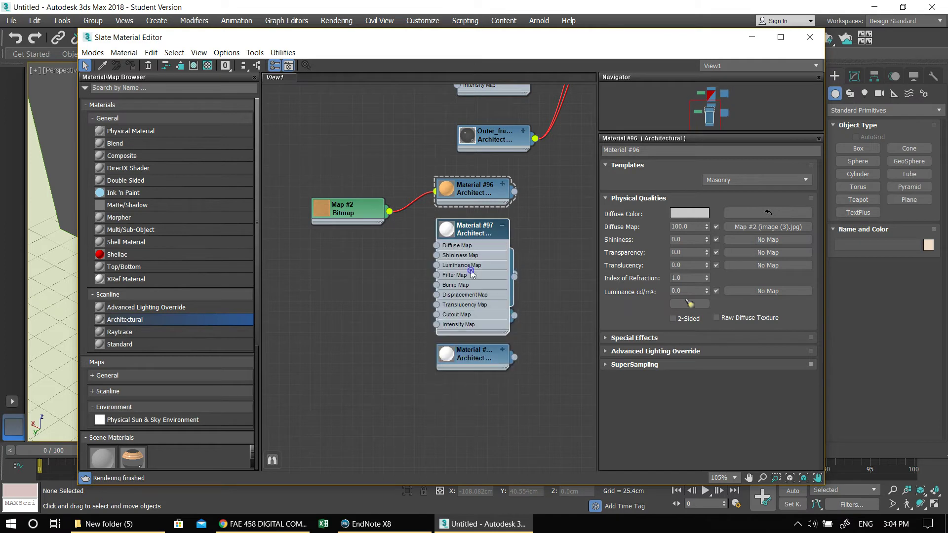
click(502, 226)
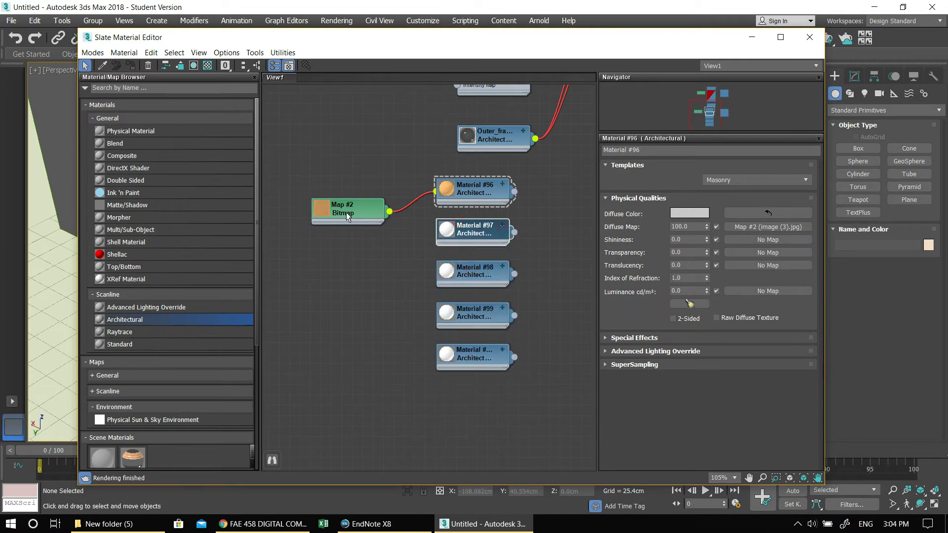
- Rearrange the two bitmap nodes and connect the existing wood bitmap to the second new Architectural material, Material #97
drag(346, 212, 336, 191)
scroll(449, 274, down, 1)
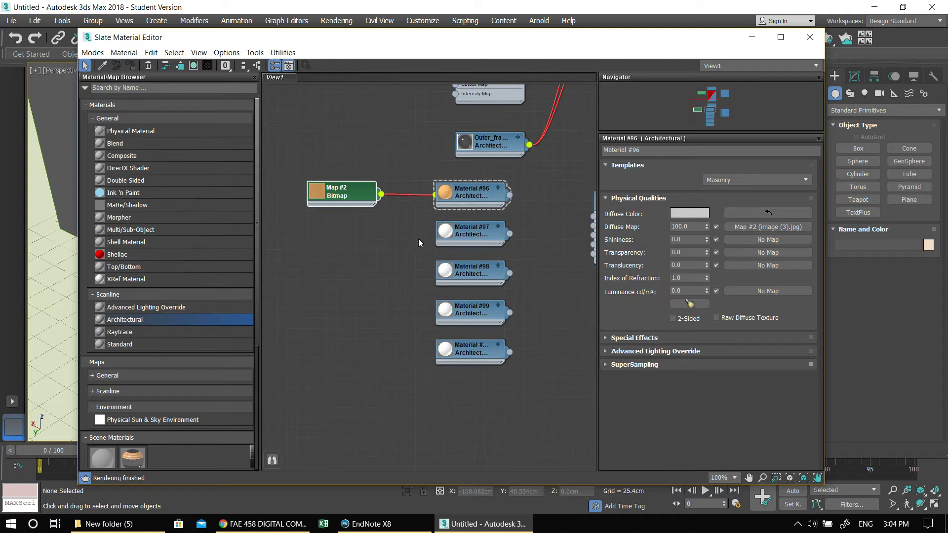
middle_drag(419, 187, 433, 280)
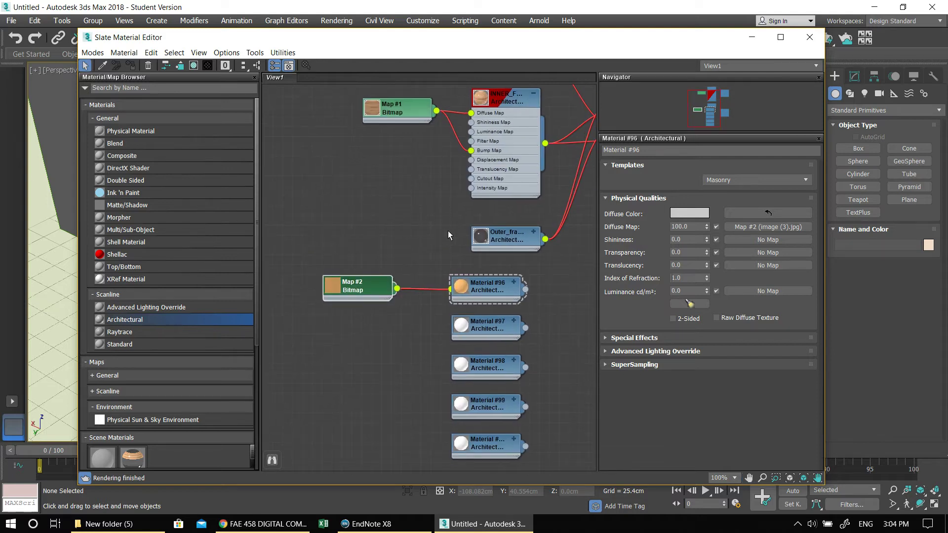
drag(403, 116, 334, 156)
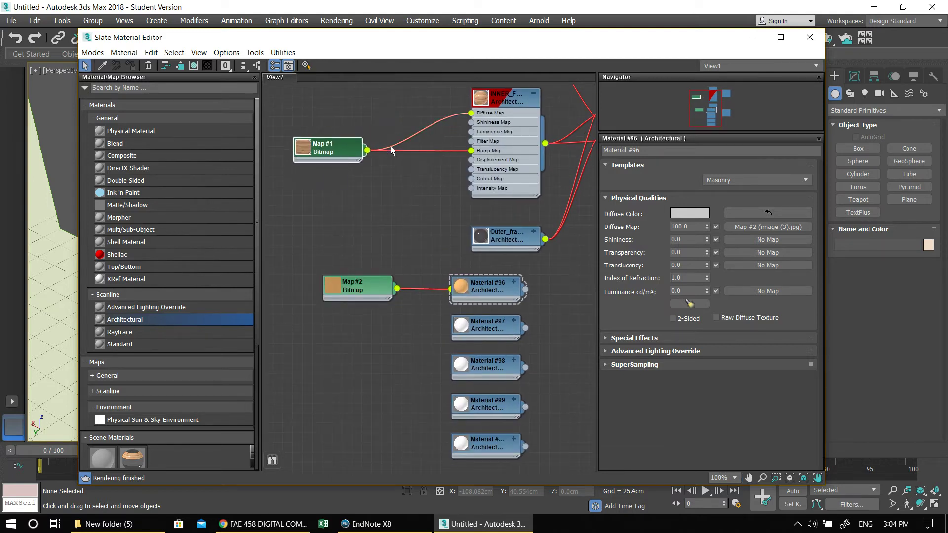
drag(367, 150, 451, 368)
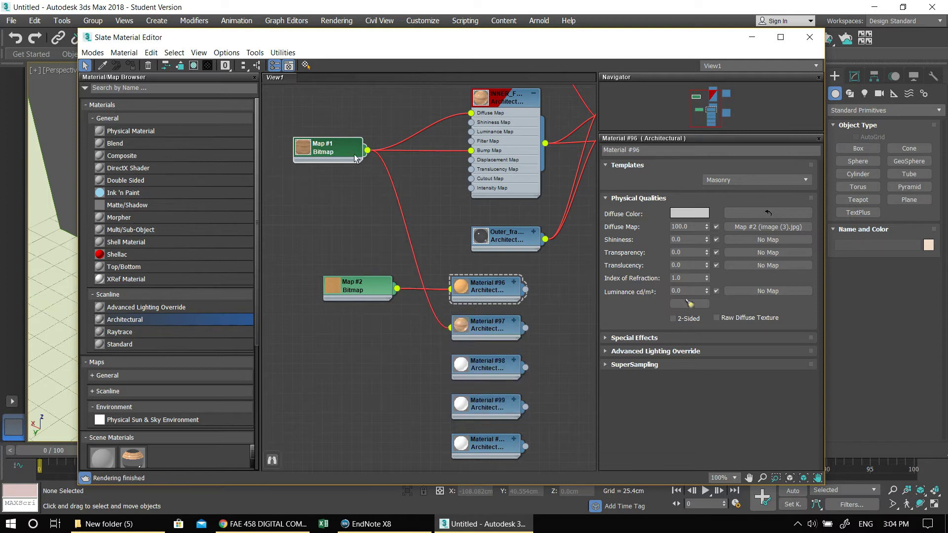
- Apply the Glass - Clear template to Material #98, the third new Architectural material
drag(367, 151, 451, 376)
scroll(458, 221, down, 2)
middle_drag(536, 263, 492, 284)
scroll(500, 306, up, 1)
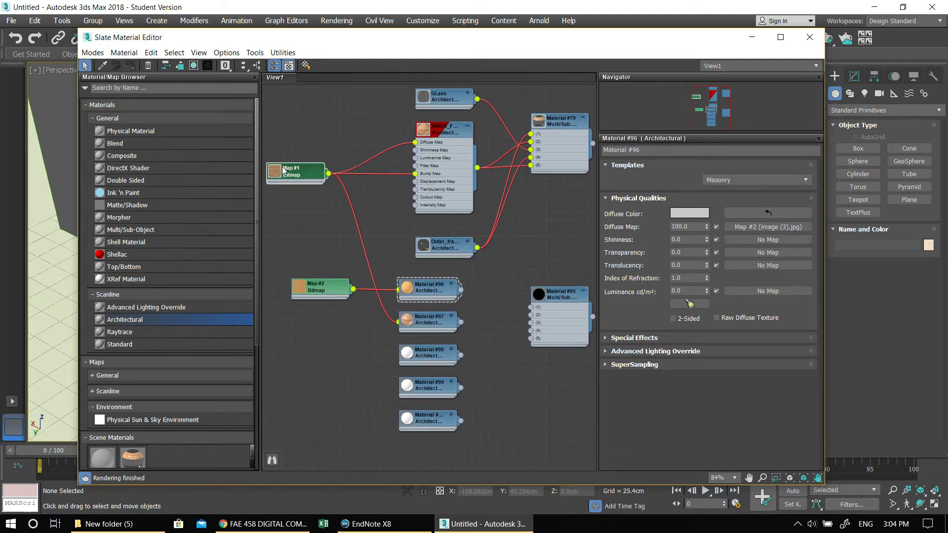
middle_drag(443, 341, 410, 284)
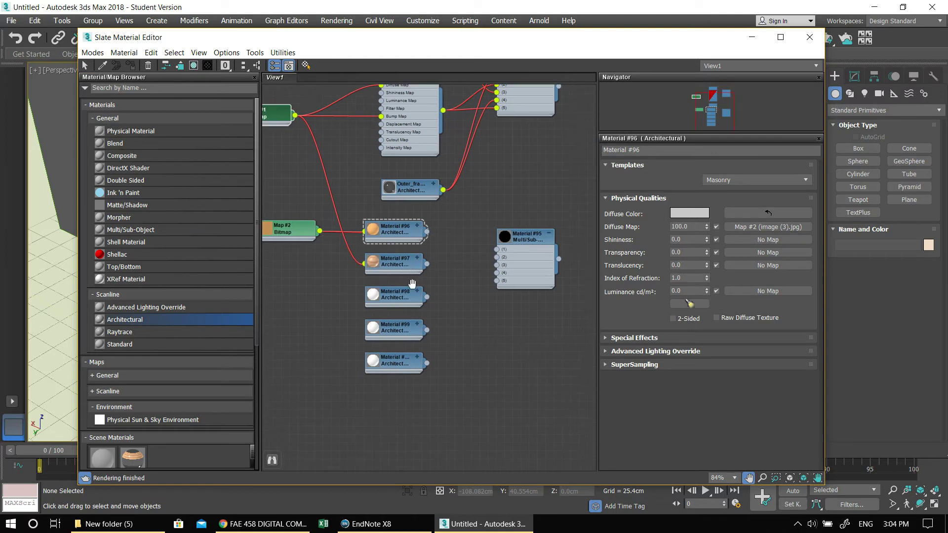
click(387, 292)
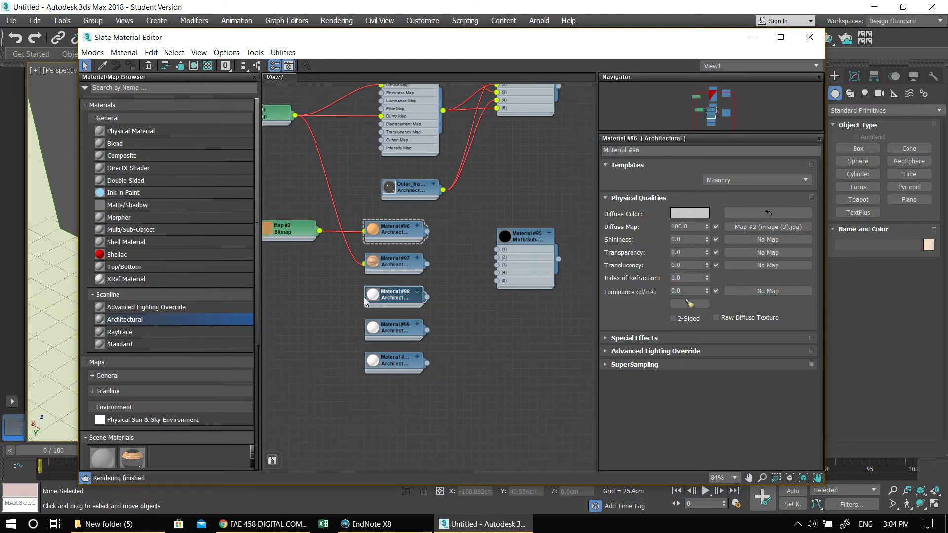
double_click(374, 299)
double_click(377, 295)
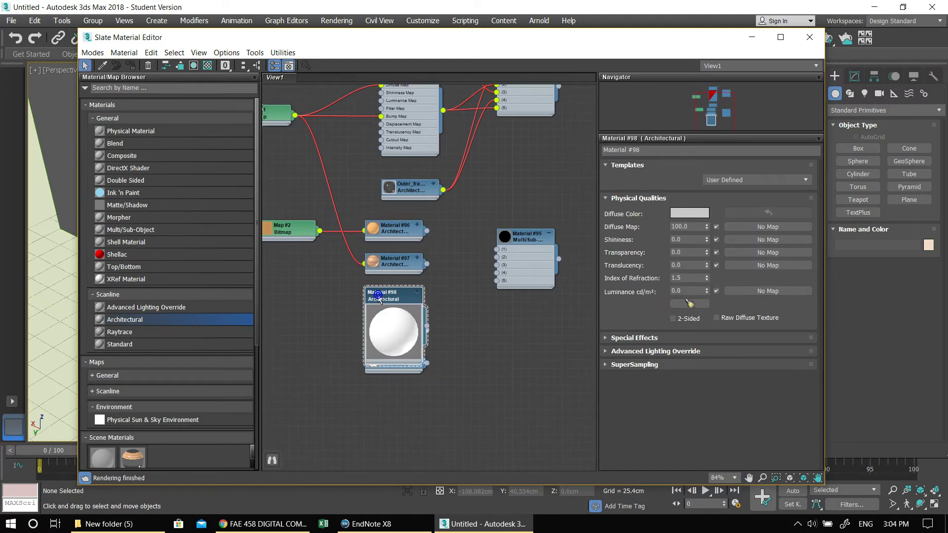
double_click(405, 314)
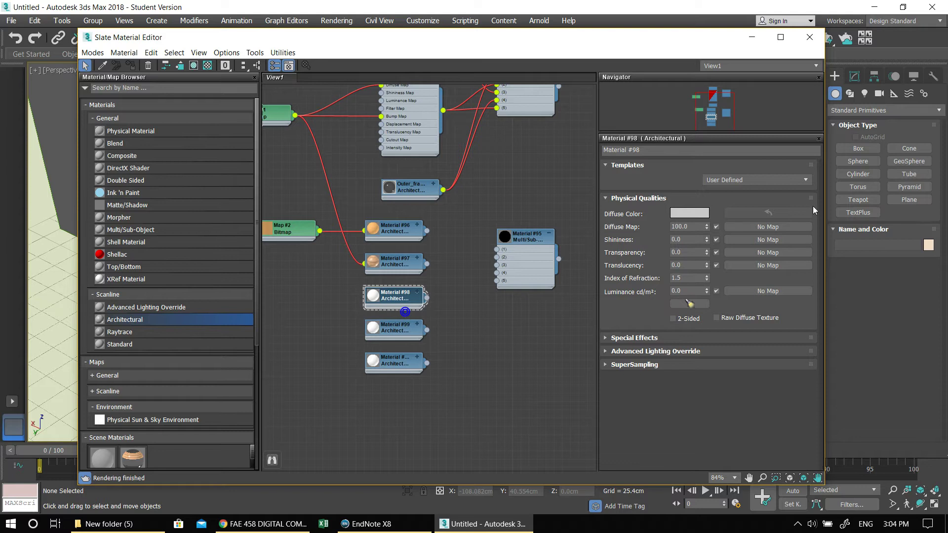
click(724, 180)
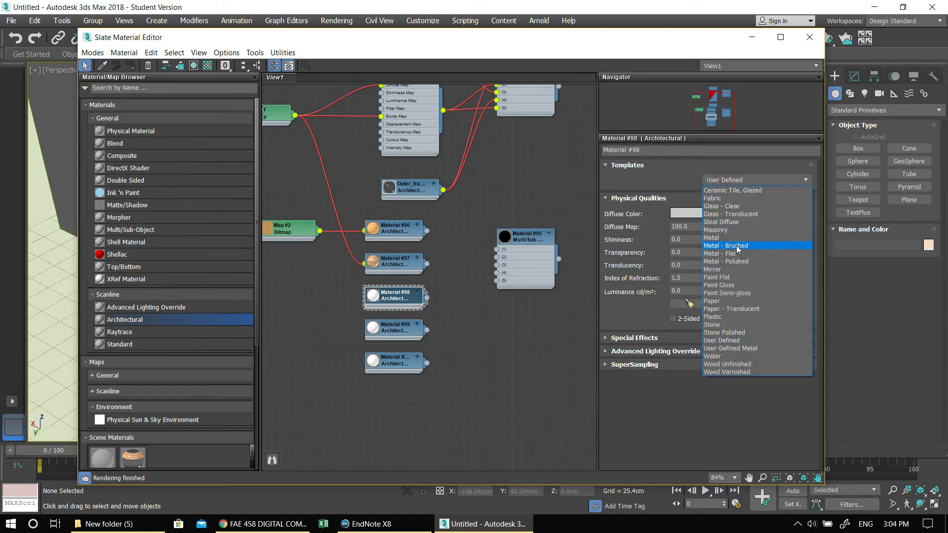
click(734, 206)
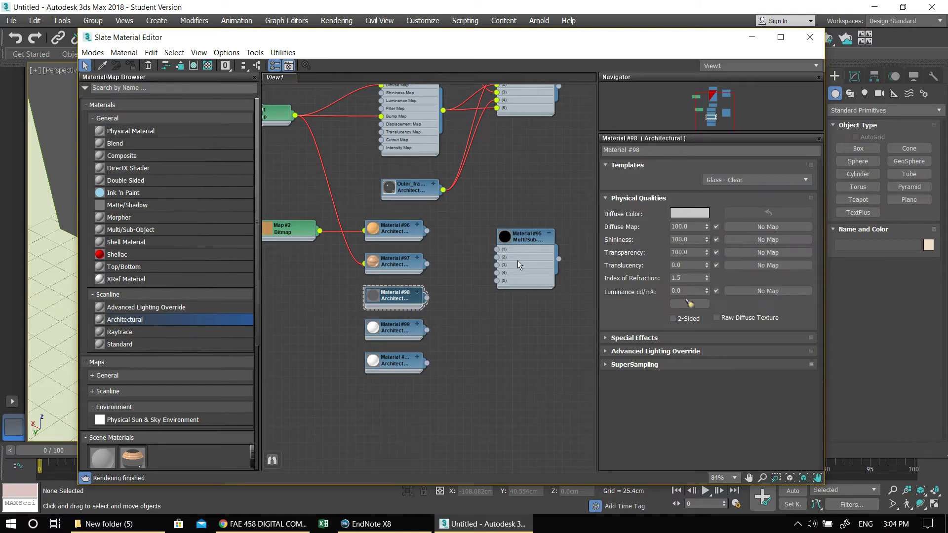
- Set the diffuse color of Material #99 to red, RGB 150, 0, 0
middle_drag(388, 285, 419, 276)
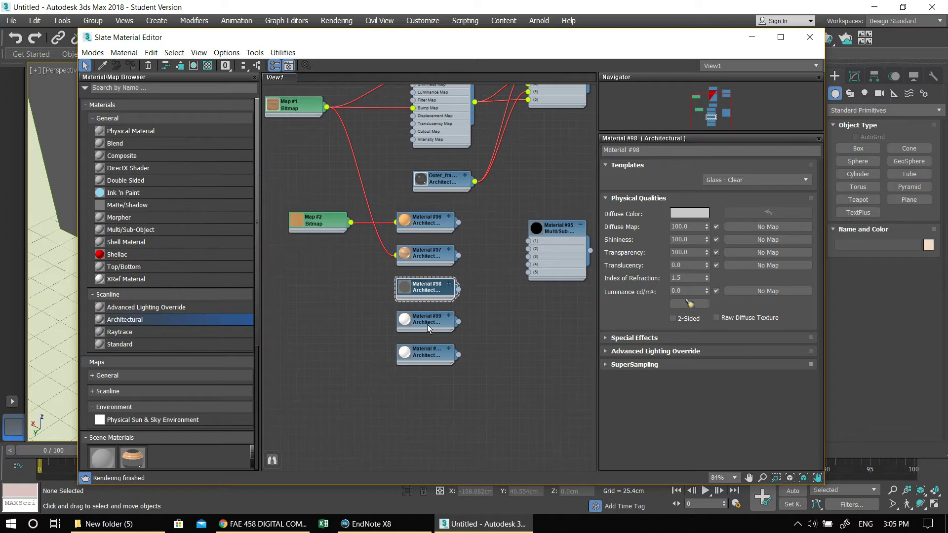
click(407, 316)
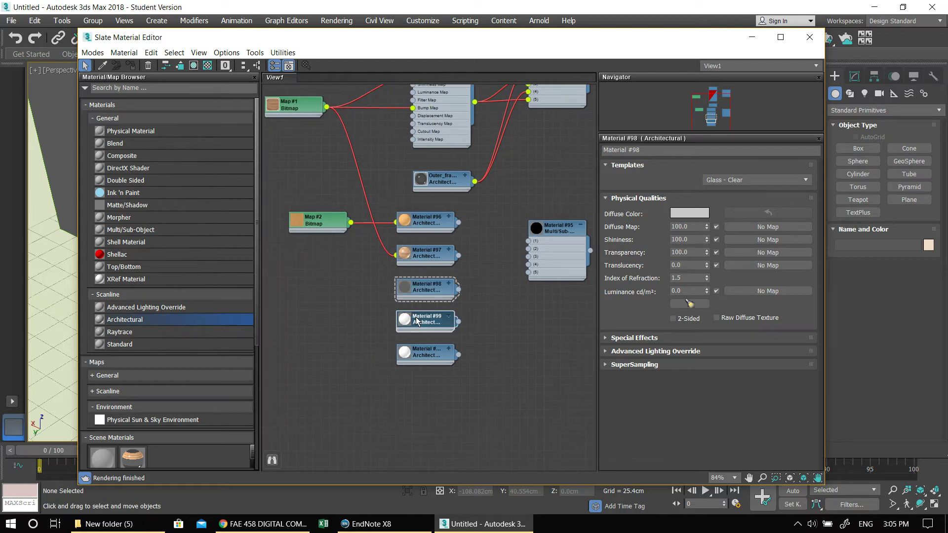
double_click(422, 319)
click(684, 214)
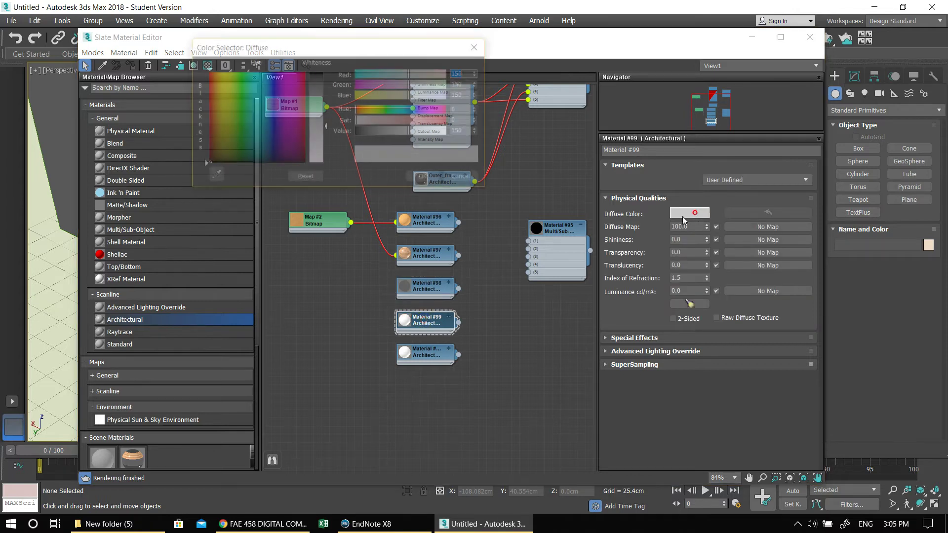
drag(357, 121, 450, 132)
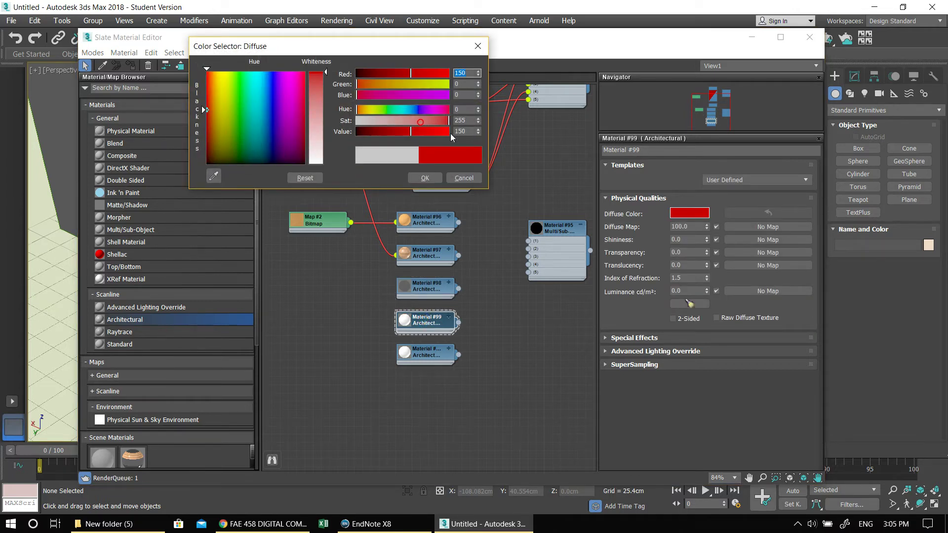
click(424, 182)
- Set the diffuse color of the fifth Architectural material, Material #100, to a saturated blue
double_click(411, 354)
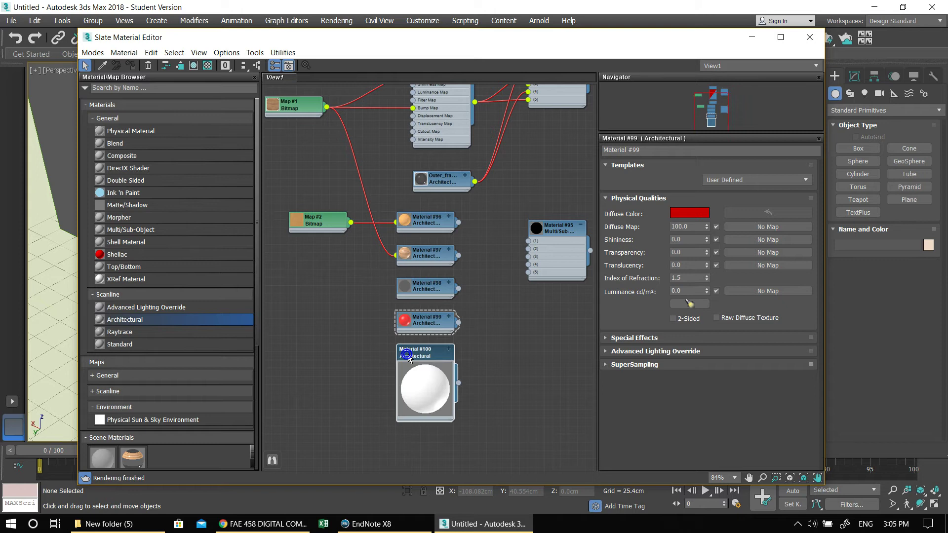
double_click(411, 355)
double_click(414, 380)
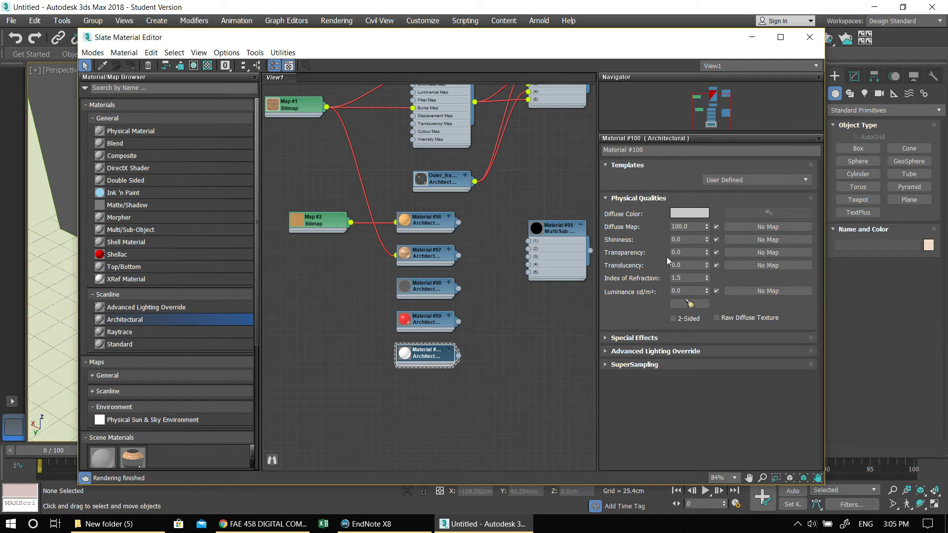
click(690, 215)
drag(401, 111, 417, 109)
drag(356, 120, 448, 120)
click(426, 179)
- Wire Materials #99, #96, #98, #97 and #100 to slots 1 to 5 of Multi/Sub-Object Material #95, in that order
middle_drag(490, 239, 453, 236)
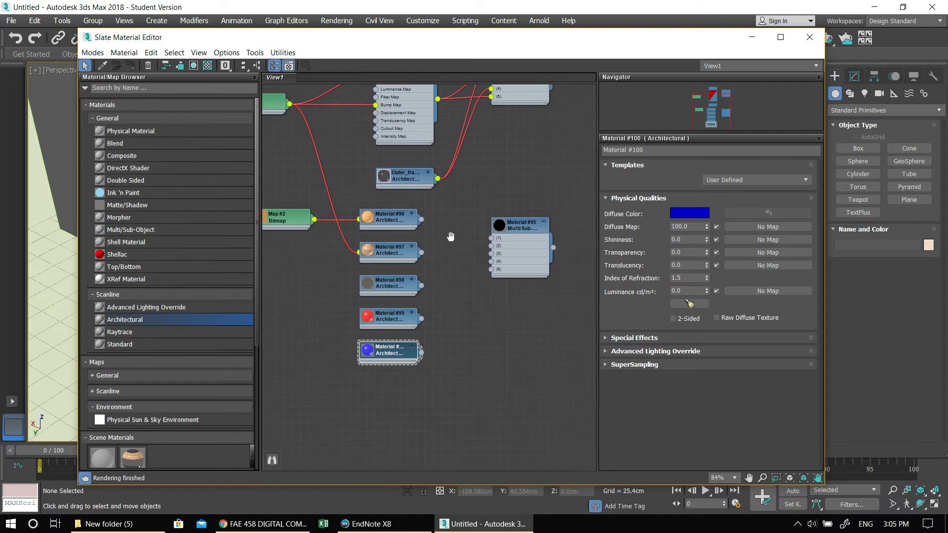
drag(489, 251, 491, 261)
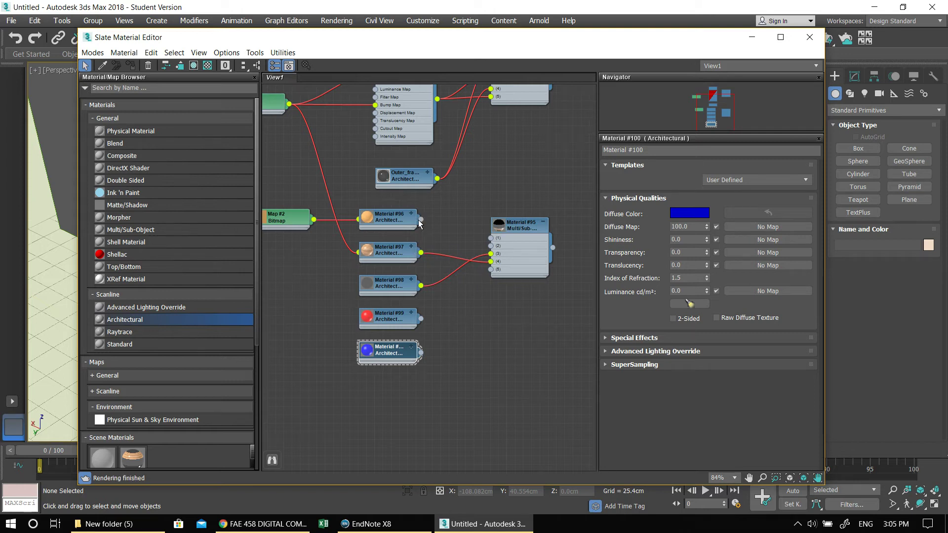
drag(421, 220, 491, 246)
drag(420, 319, 491, 238)
drag(420, 353, 490, 270)
- Select the free-standing window beside the wall and enable shaded viewport display for Material #96 and Material #97
drag(407, 46, 672, 113)
alt+middle_drag(61, 166, 243, 245)
click(263, 234)
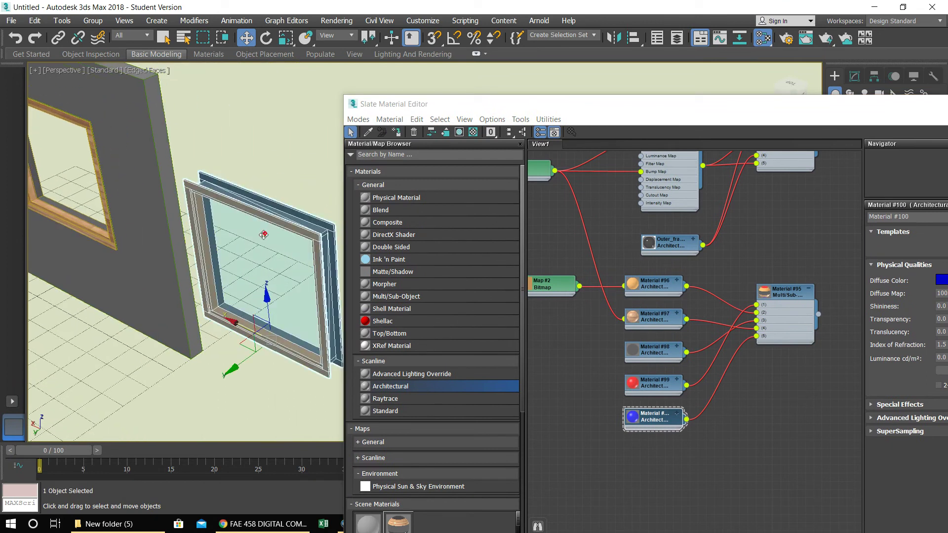
click(773, 293)
click(639, 284)
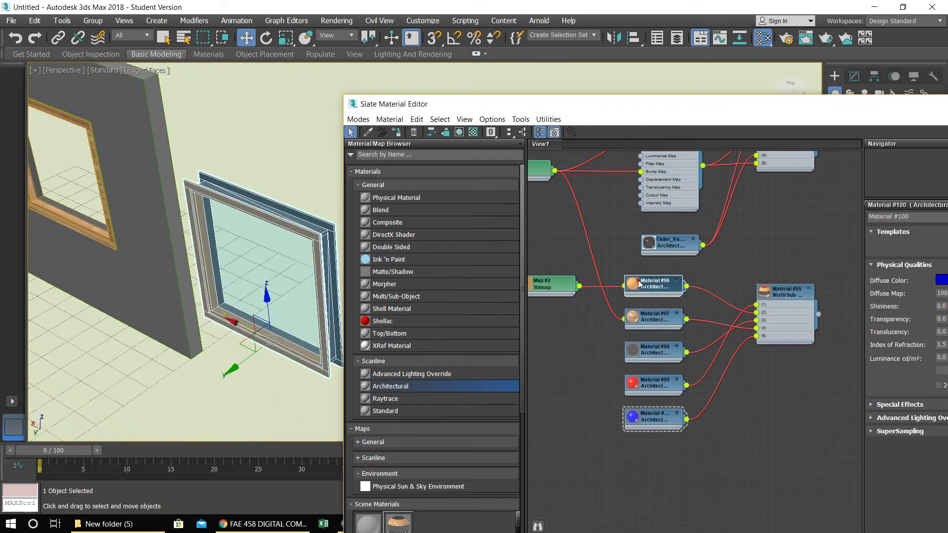
double_click(630, 286)
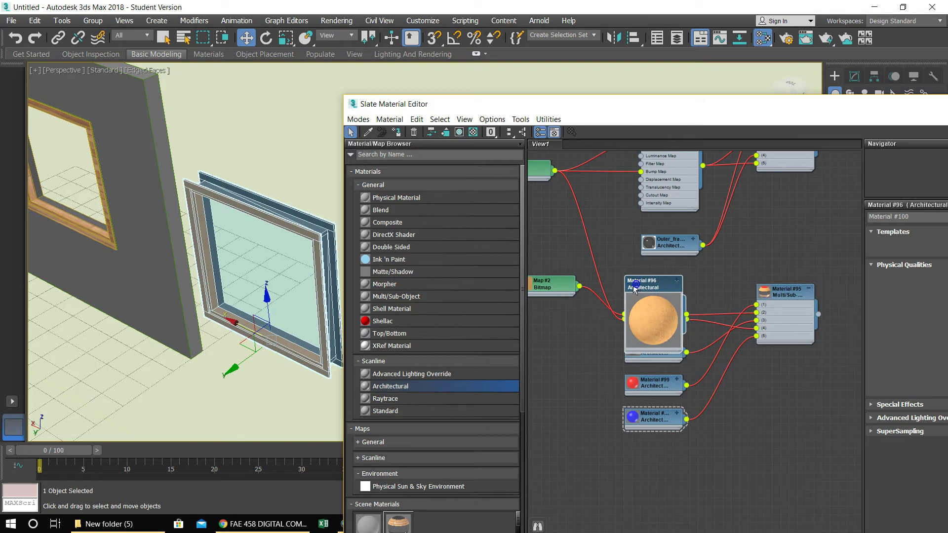
double_click(645, 307)
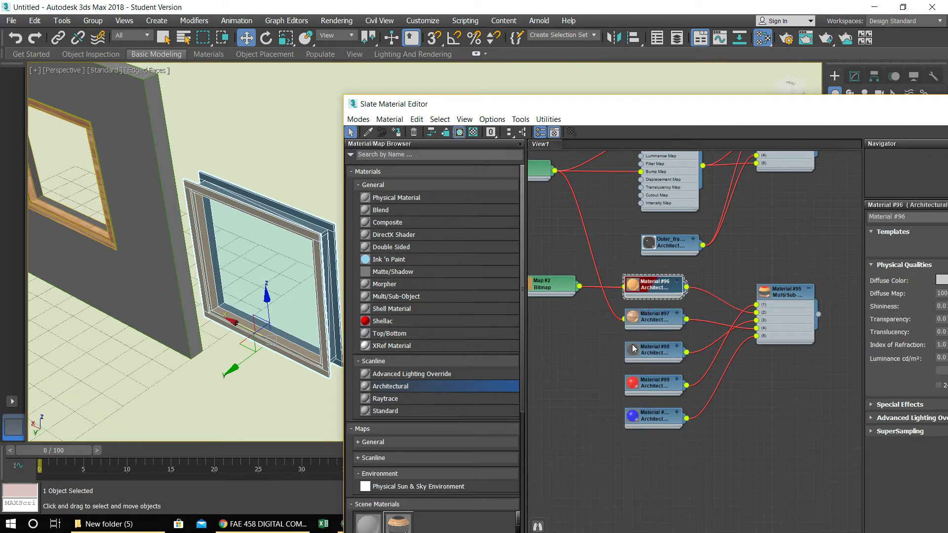
click(651, 316)
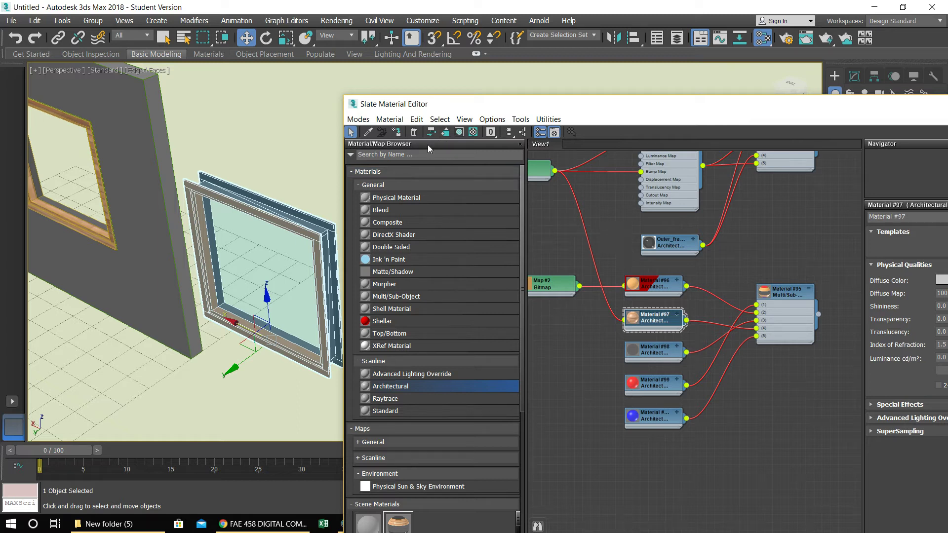
click(459, 132)
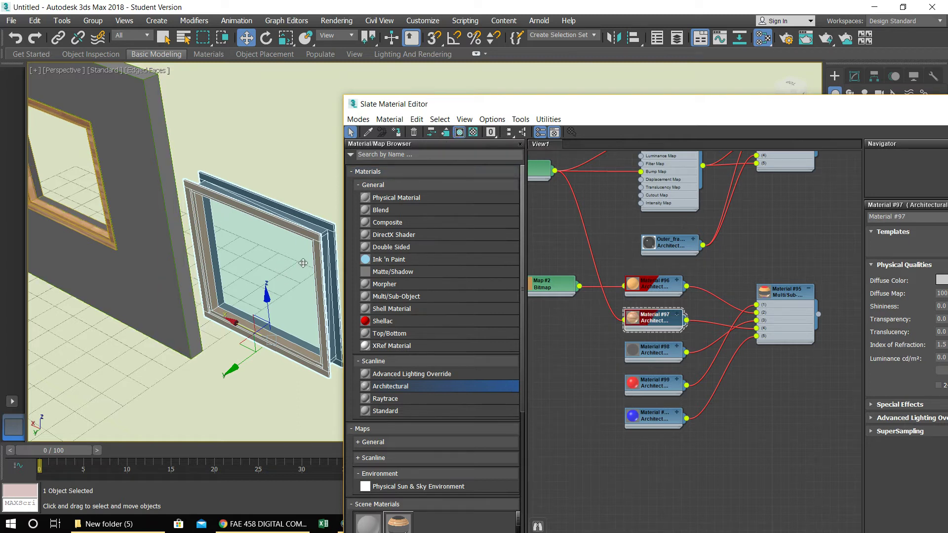
- Assign Multi/Sub-Object Material #95 to the selected free-standing window and minimize the material editor
click(240, 245)
double_click(790, 291)
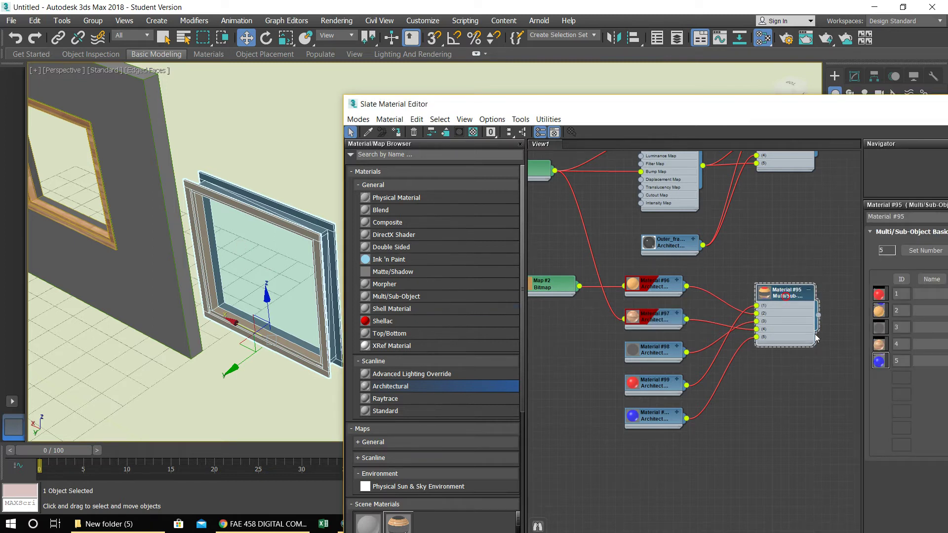
click(397, 132)
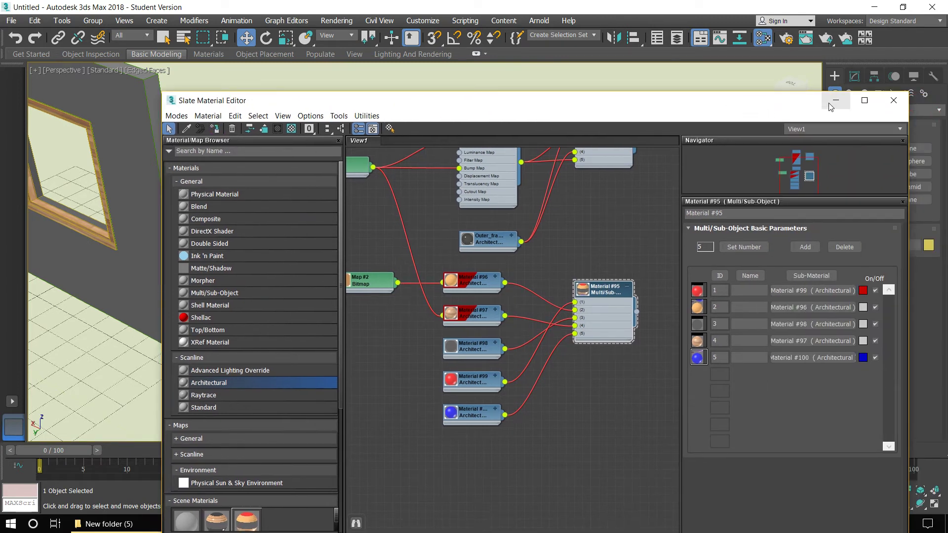
click(866, 99)
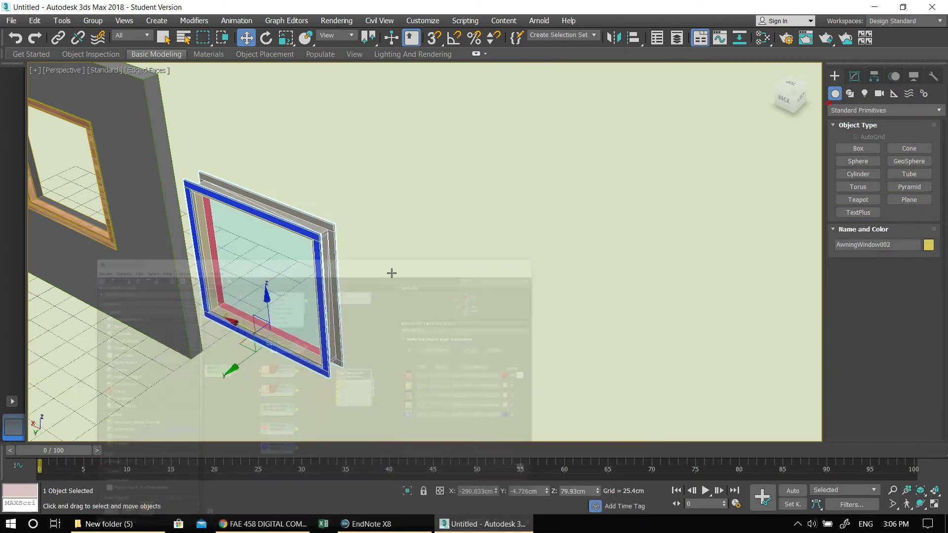
- Check the free-standing window's materials from several angles and add a UVW Map modifier to it
alt+middle_drag(359, 273, 309, 178)
click(271, 147)
mouse_move(297, 225)
alt+middle_down()
mouse_move(275, 196)
mouse_move(293, 214)
alt+middle_up()
scroll(230, 218, up, 5)
alt+middle_drag(229, 273, 220, 246)
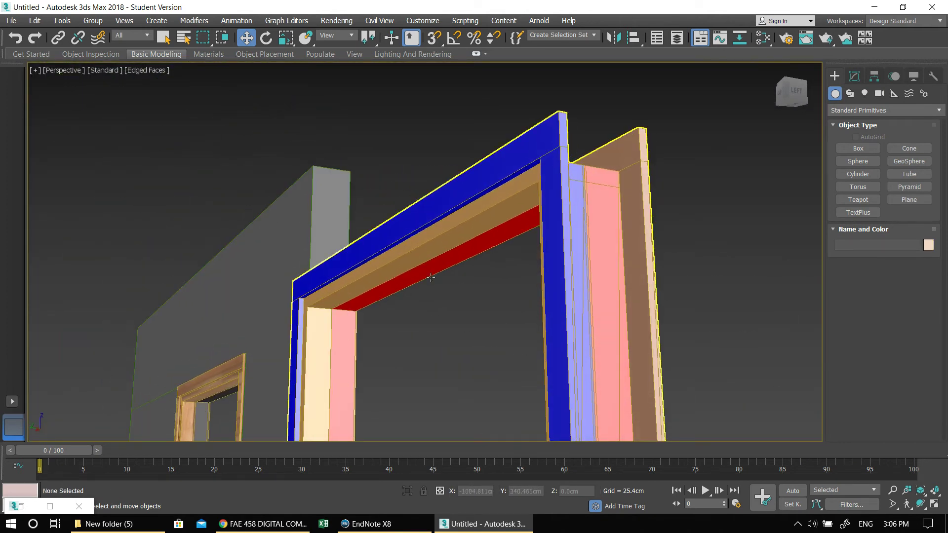
alt+middle_drag(424, 259, 413, 243)
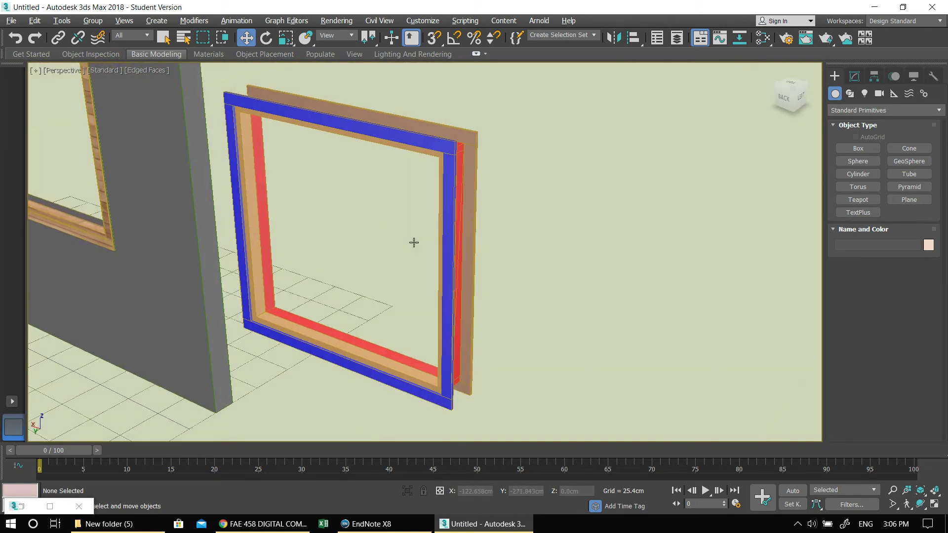
click(404, 216)
click(854, 76)
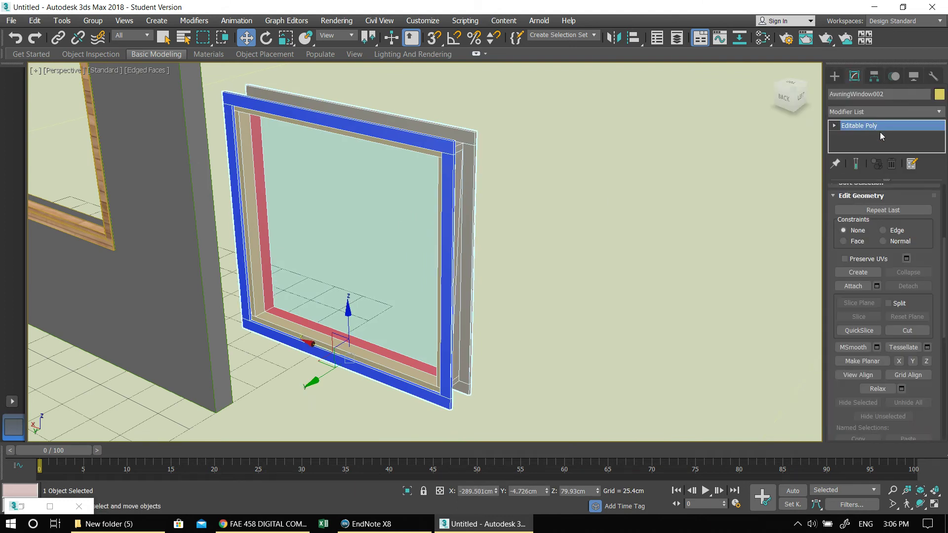
click(857, 112)
scroll(864, 172, down, 15)
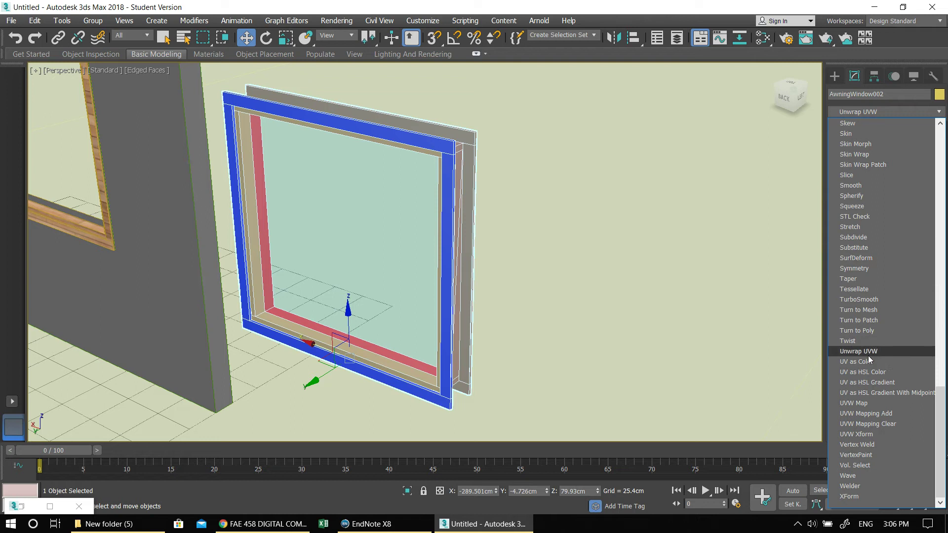
click(871, 401)
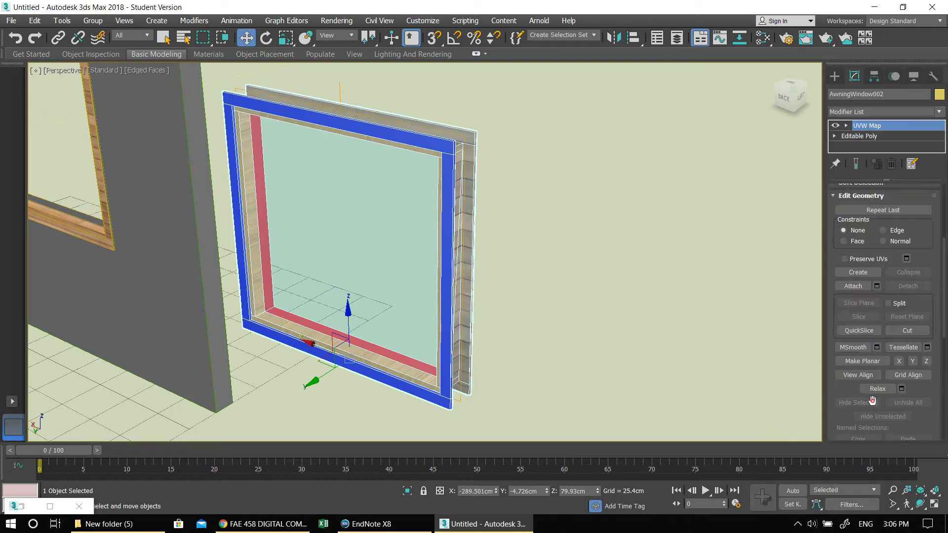
- Set the length and width of the window's UVW mapping to 100 cm each
alt+middle_drag(295, 232, 292, 225)
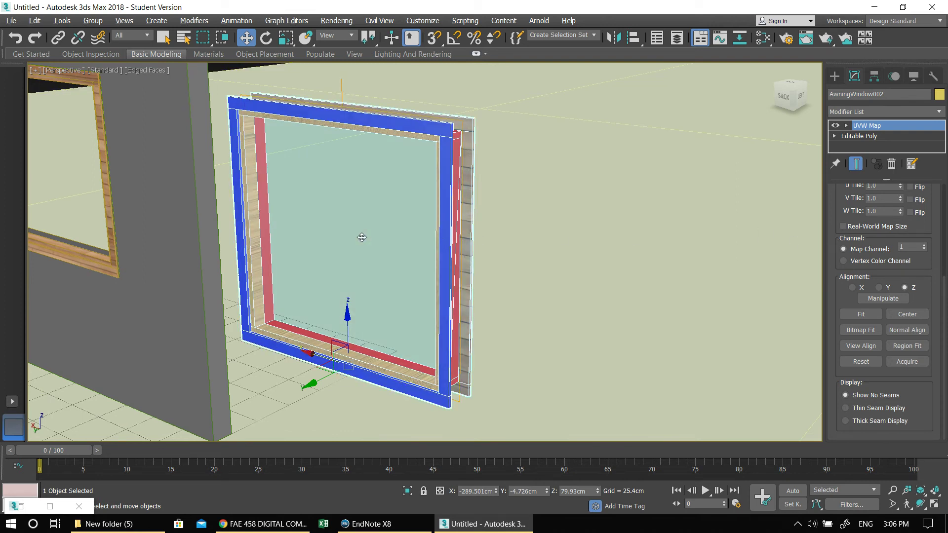
alt+middle_drag(364, 237, 369, 253)
scroll(833, 217, up, 5)
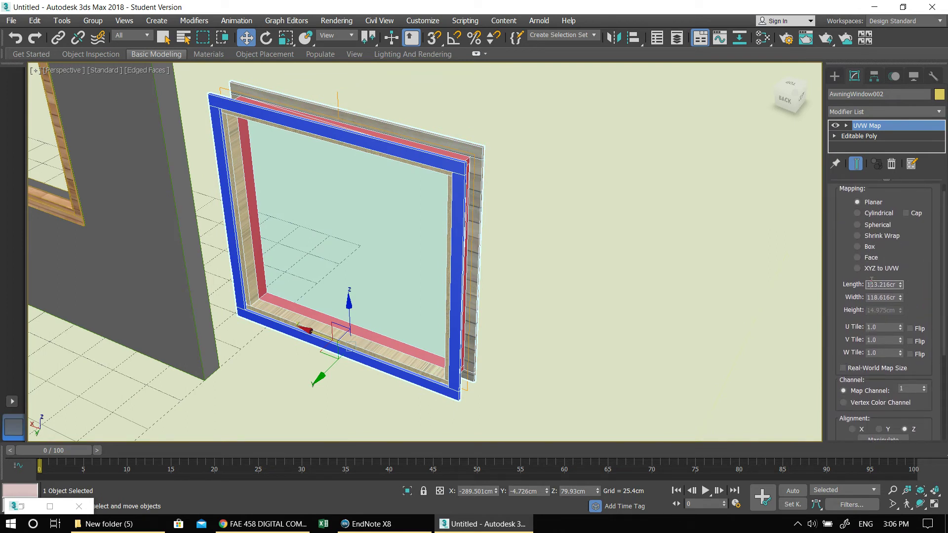
text(100)
key(Tab)
key(Tab)
alt+middle_drag(514, 334, 459, 315)
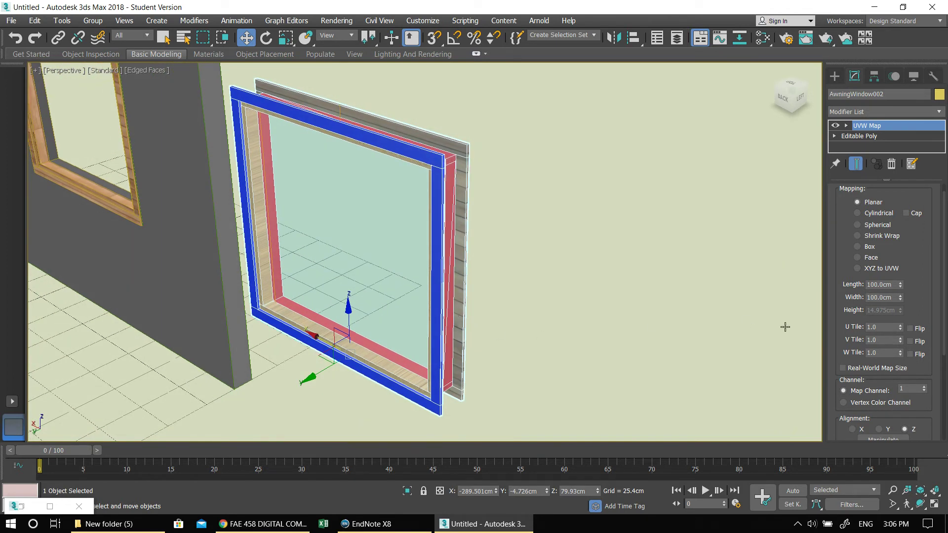
- Switch the window's UVW mapping to Box with a height of 100 cm and check the frame's texture up close
click(869, 247)
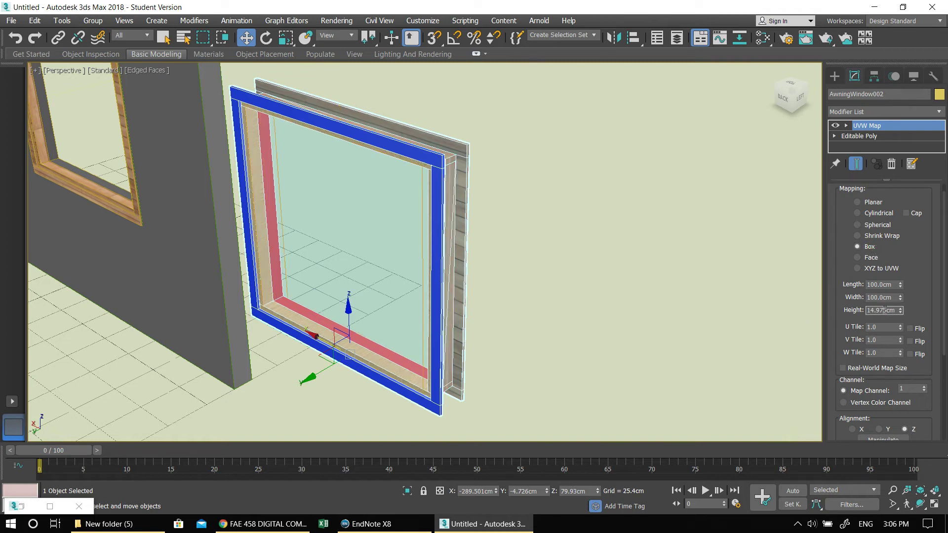
text(100)
key(Tab)
alt+middle_drag(411, 344, 234, 333)
scroll(372, 346, up, 5)
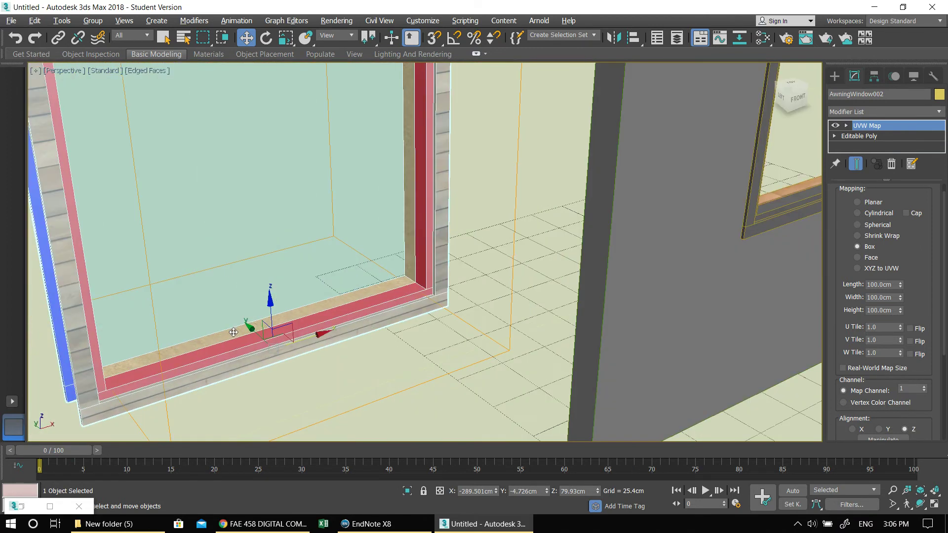
click(294, 397)
alt+middle_drag(302, 399, 431, 365)
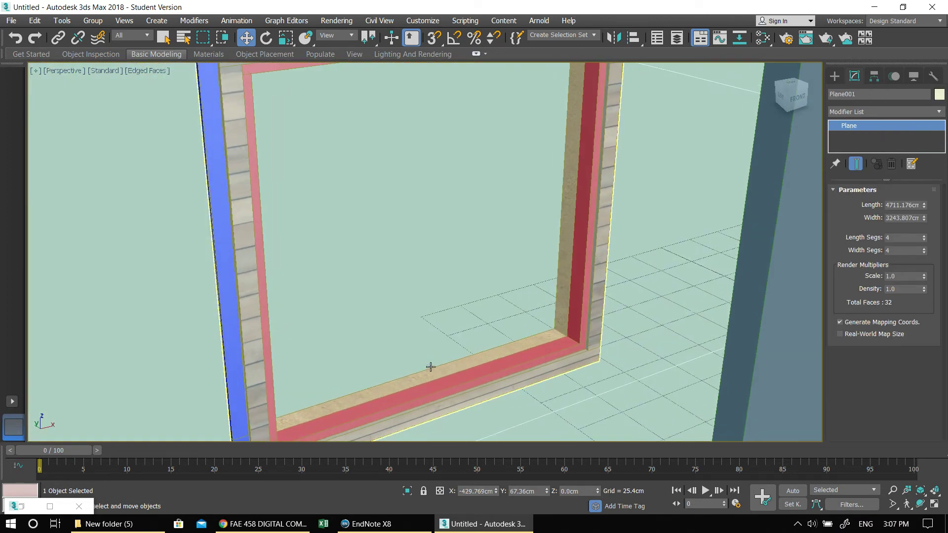
- Inspect the free-standing window from the front, above and behind, with the window selected and then with the plane selected
scroll(430, 366, down, 5)
alt+middle_drag(423, 328, 347, 198)
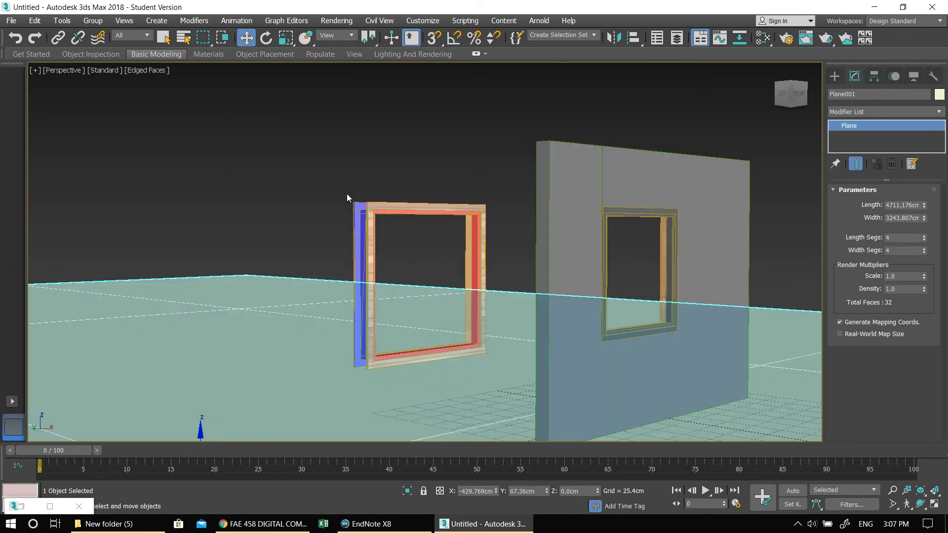
click(317, 165)
alt+middle_drag(317, 165, 444, 306)
click(458, 325)
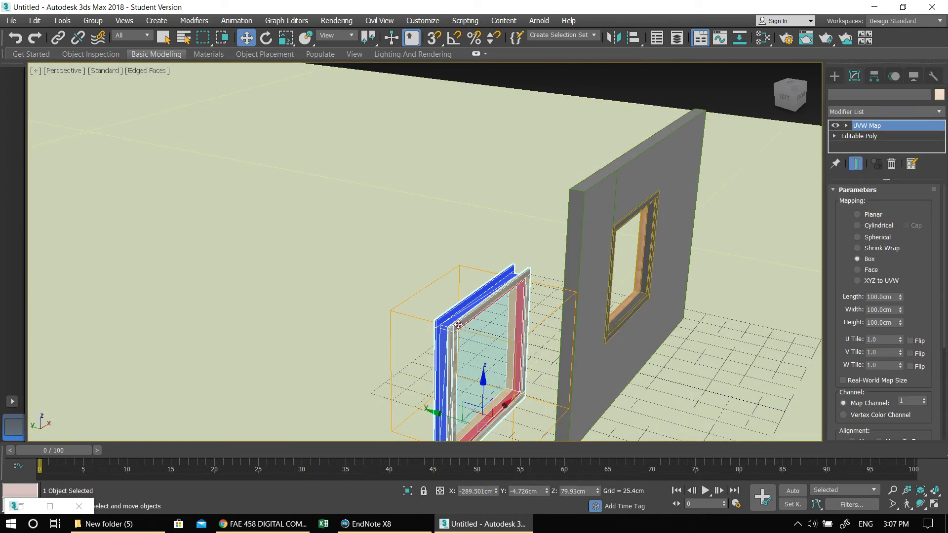
text(xz)
middle_drag(455, 252, 413, 213)
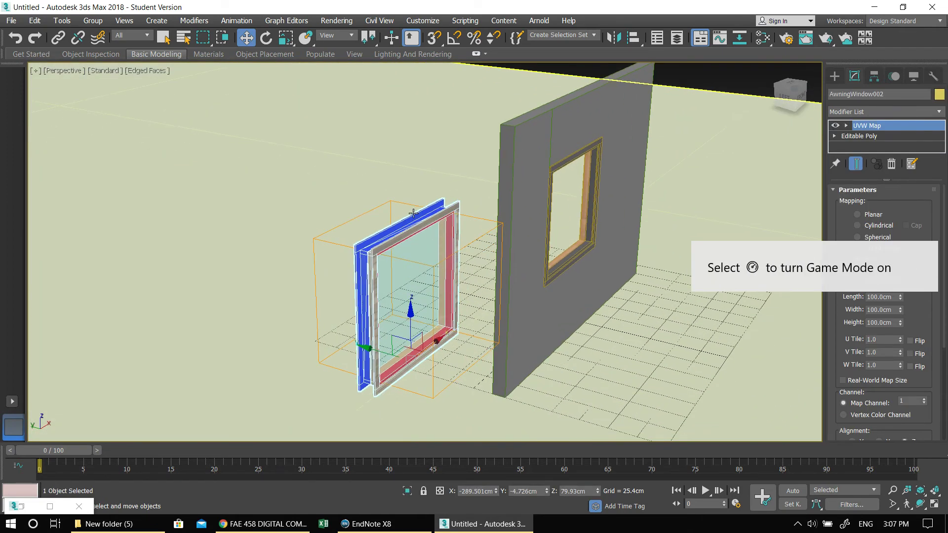
scroll(419, 243, up, 4)
alt+middle_drag(404, 268, 484, 279)
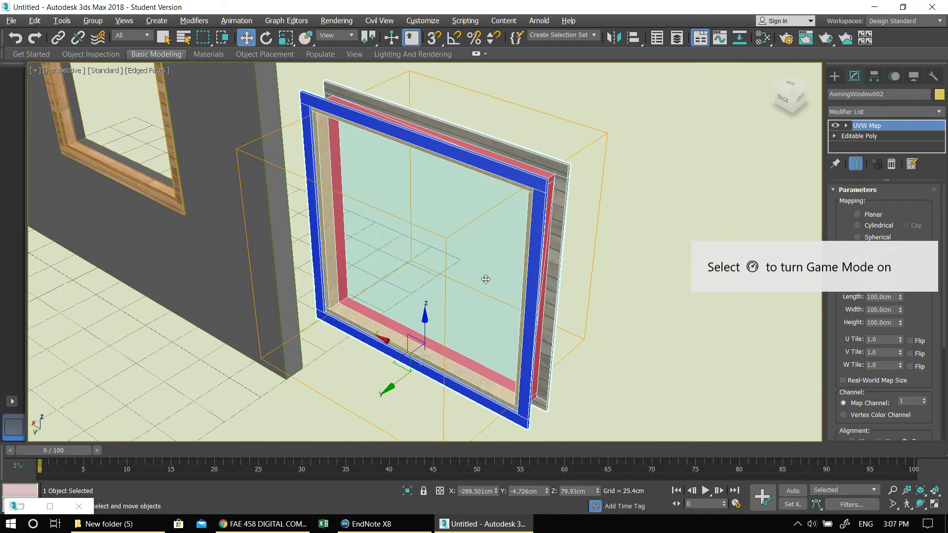
click(472, 104)
scroll(370, 243, down, 3)
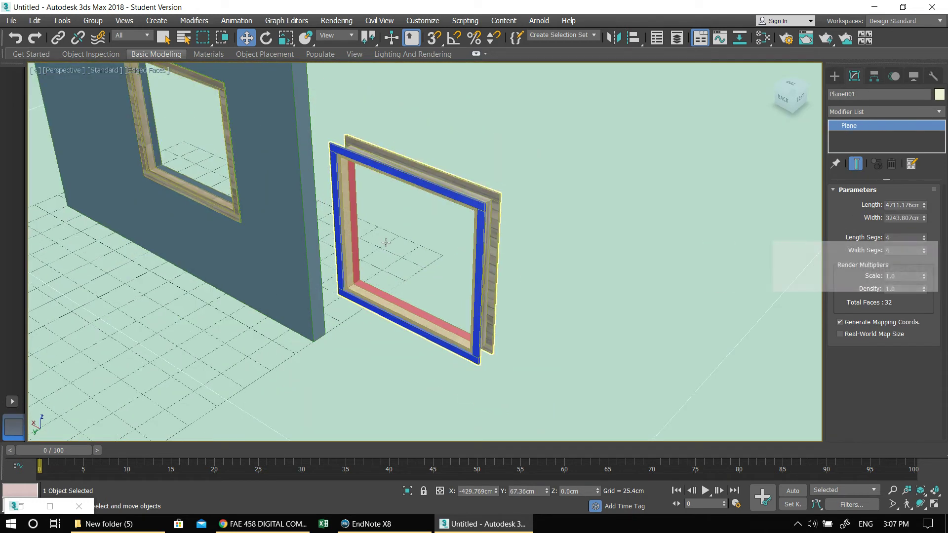
middle_drag(372, 258, 345, 234)
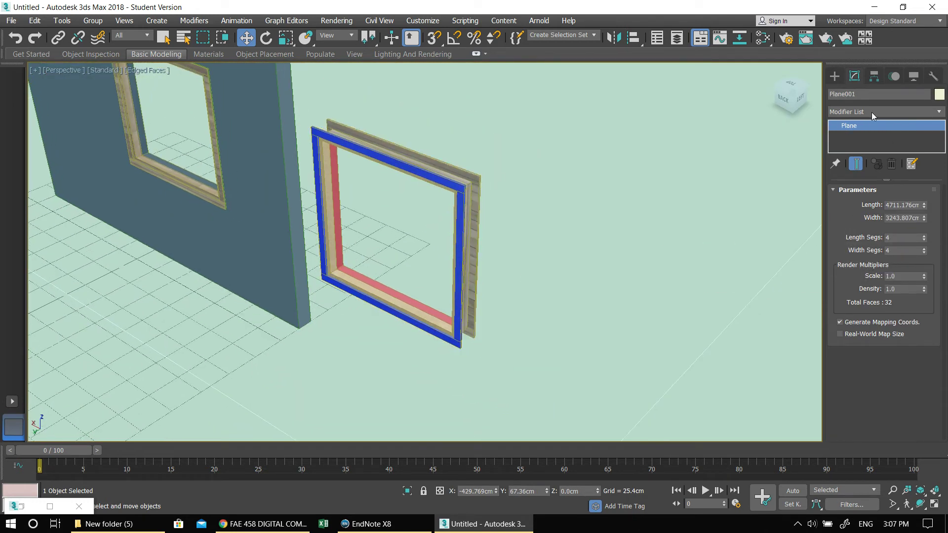
- Create a box about 158 cm long, 194 cm wide and 146 cm high beside the windowed wall
click(833, 78)
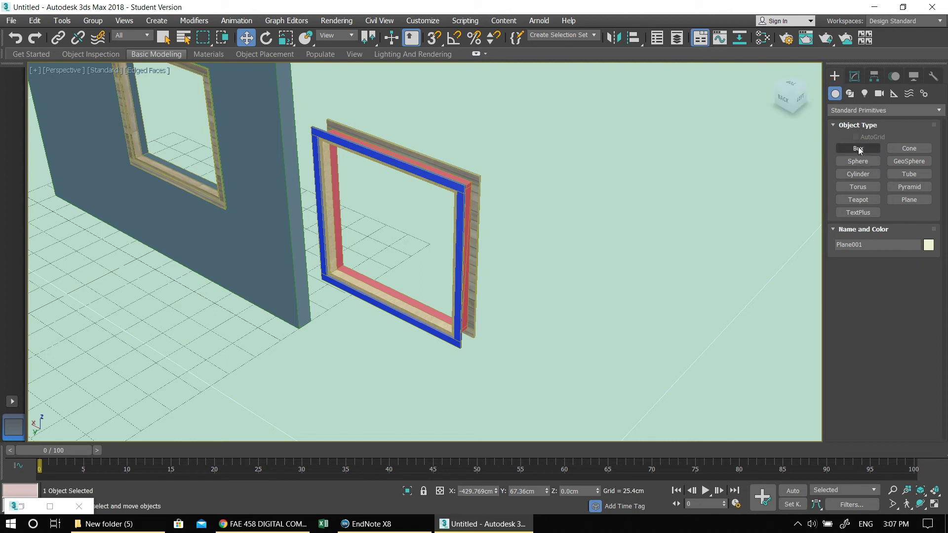
click(859, 150)
middle_drag(418, 273, 522, 216)
scroll(523, 216, down, 3)
drag(213, 364, 348, 296)
click(177, 90)
middle_drag(237, 300, 392, 319)
key(w)
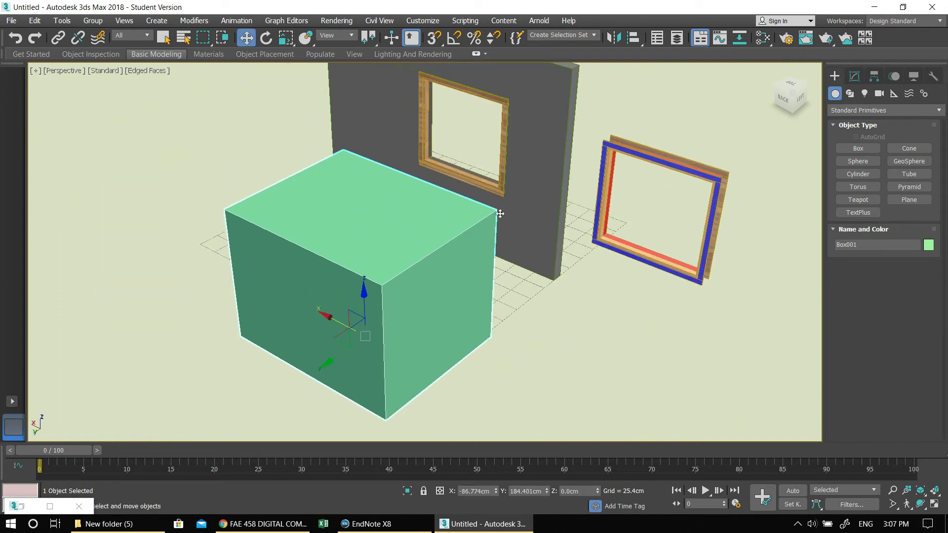
- Check the new box's parameters and convert the box to an Editable Poly
click(854, 76)
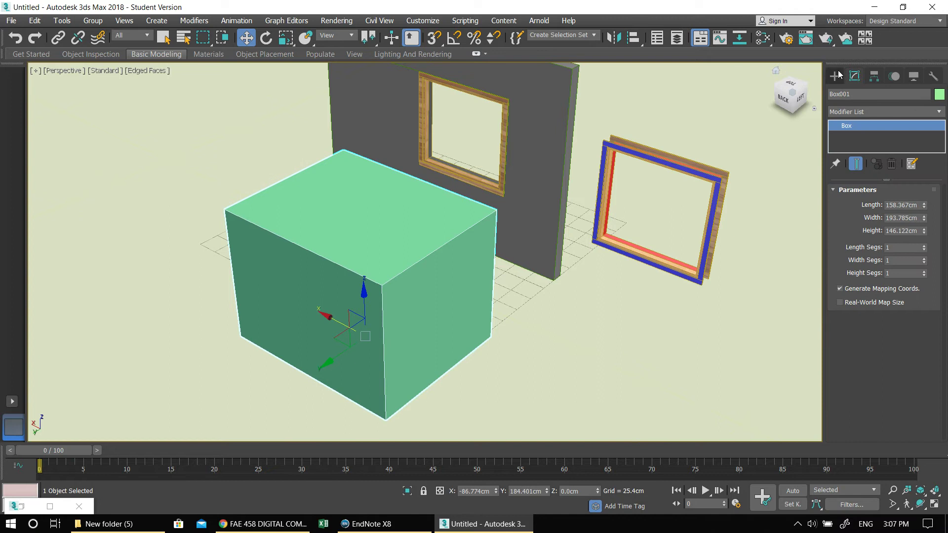
click(837, 75)
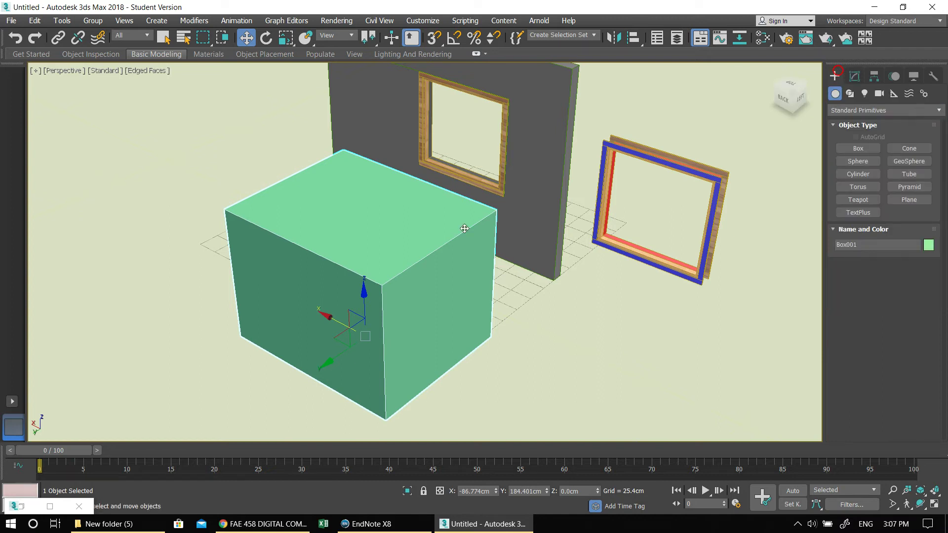
right_click(394, 242)
mouse_move(459, 373)
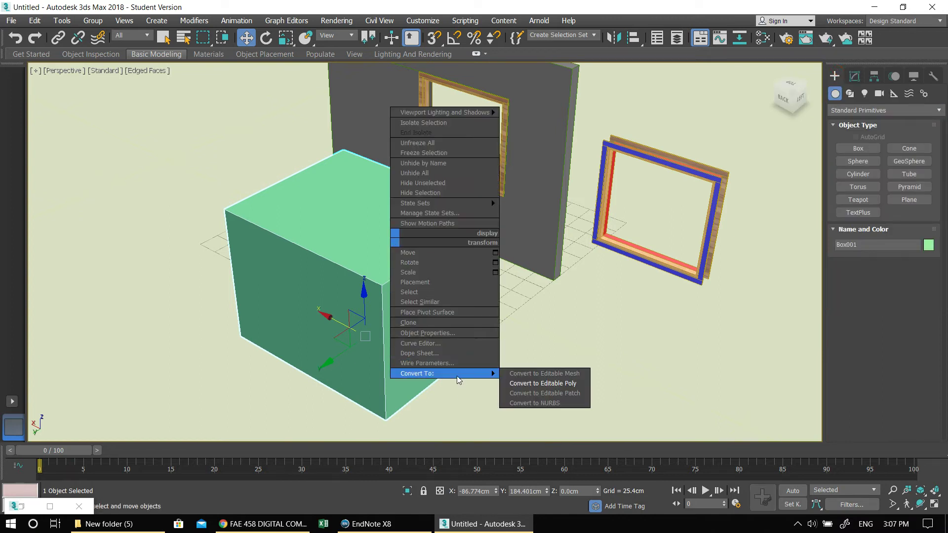
click(545, 384)
- Look through the box's Editable Poly settings from selection to subdivision surface options
drag(927, 229, 924, 190)
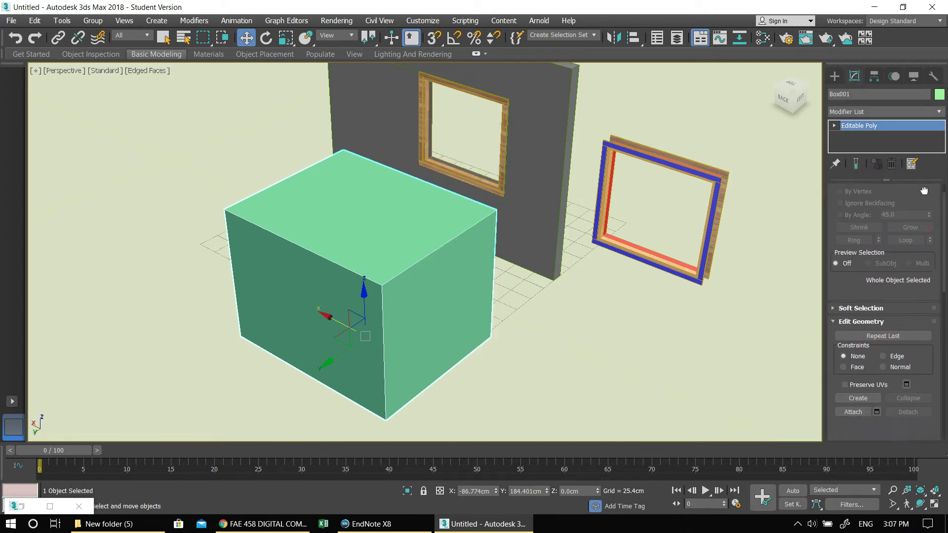
scroll(896, 239, down, 3)
drag(829, 327, 853, 3)
drag(831, 308, 858, 110)
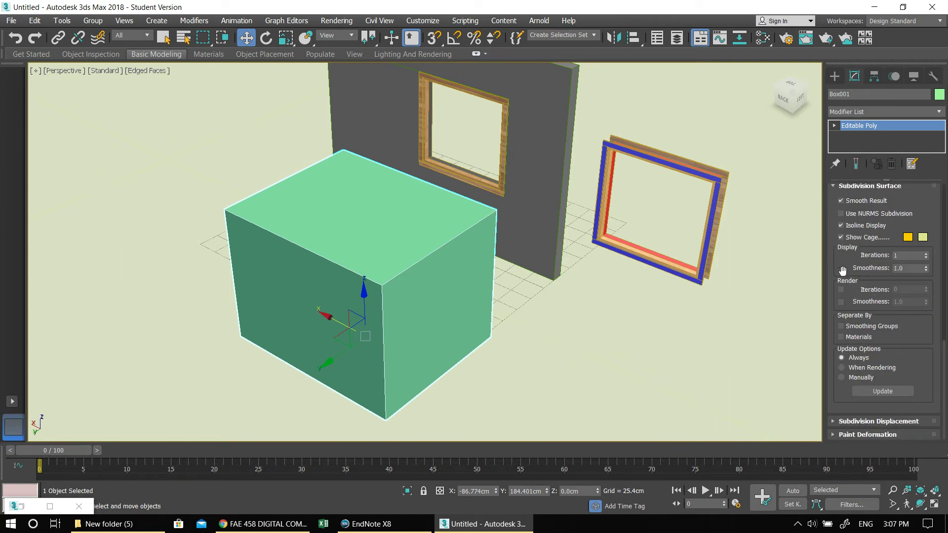
scroll(839, 286, up, 5)
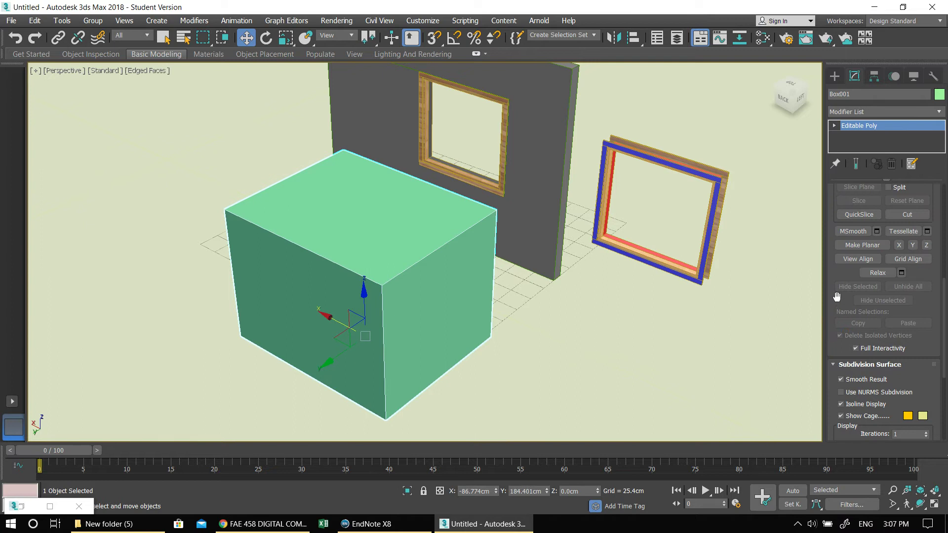
scroll(837, 269, up, 5)
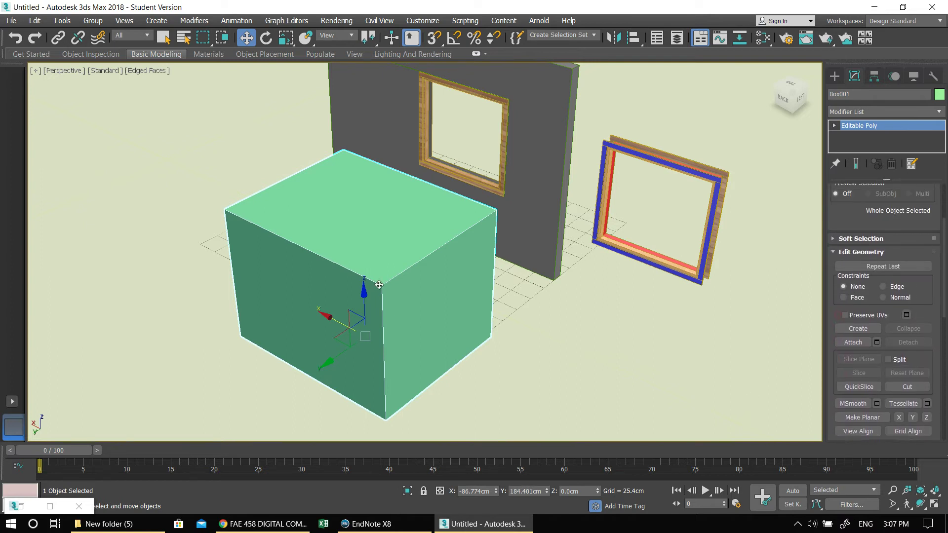
scroll(887, 198, up, 3)
- Select the box's four side faces at polygon level and set their material ID to 1
click(894, 204)
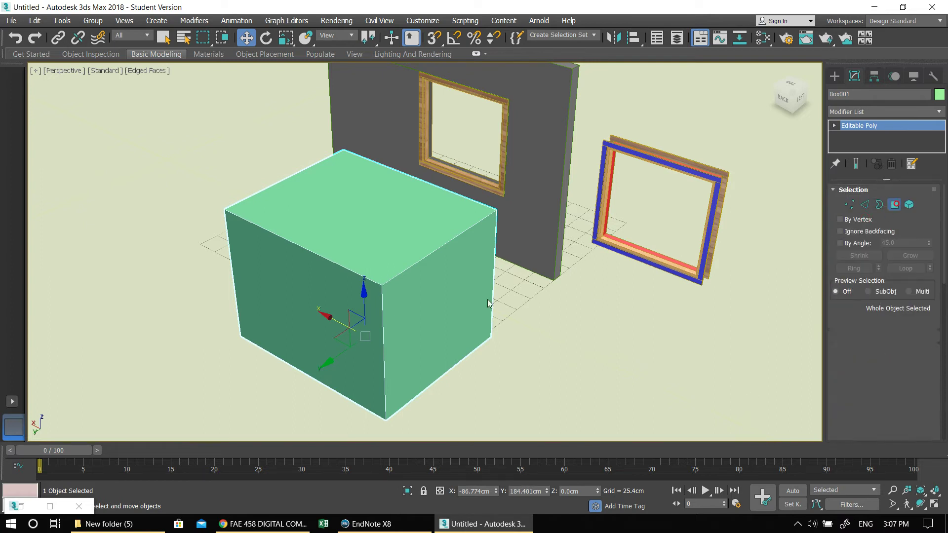
click(386, 326)
ctrl+click(336, 325)
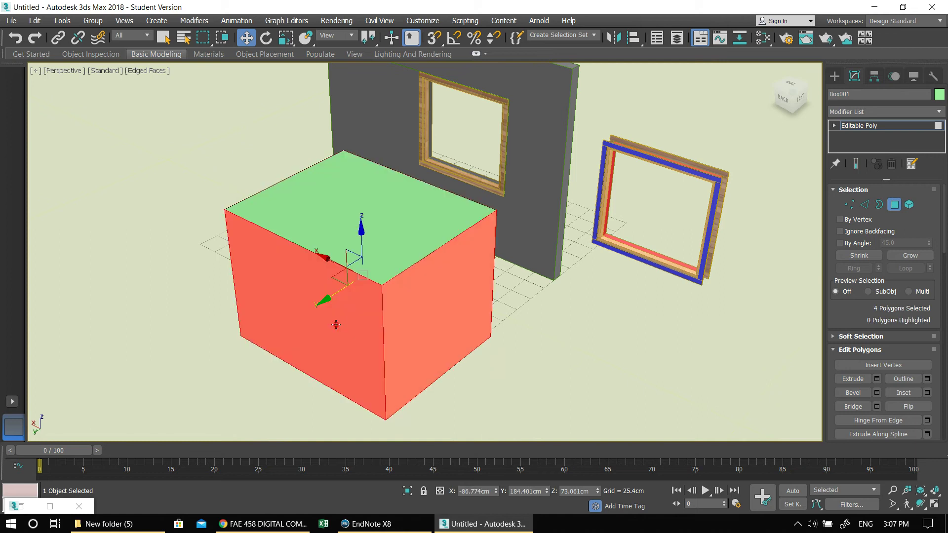
alt+middle_drag(467, 354, 498, 349)
scroll(918, 350, down, 10)
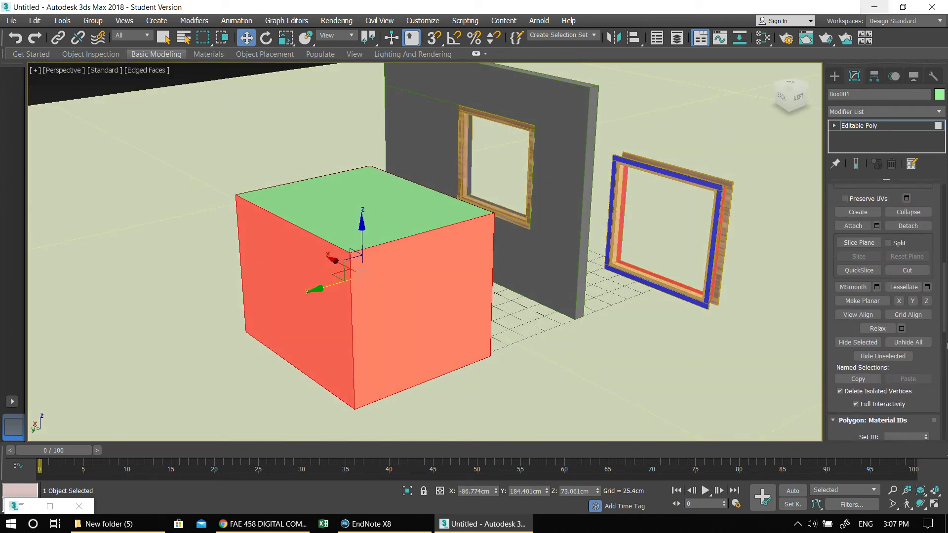
scroll(896, 338, down, 5)
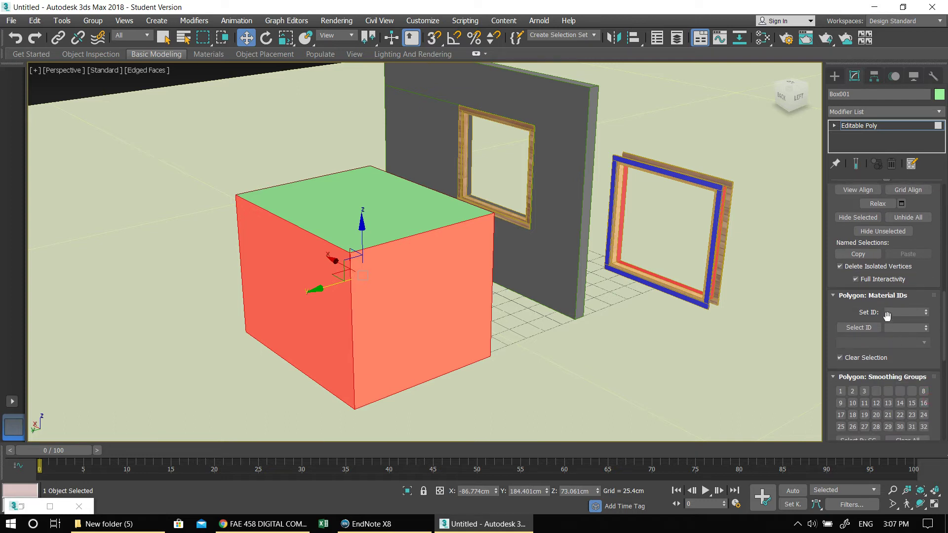
click(893, 314)
- Check the box from below, select only its top face and extrude it upward by about 25.4 cm
alt+middle_drag(475, 315, 451, 260)
click(399, 212)
ctrl+click(378, 333)
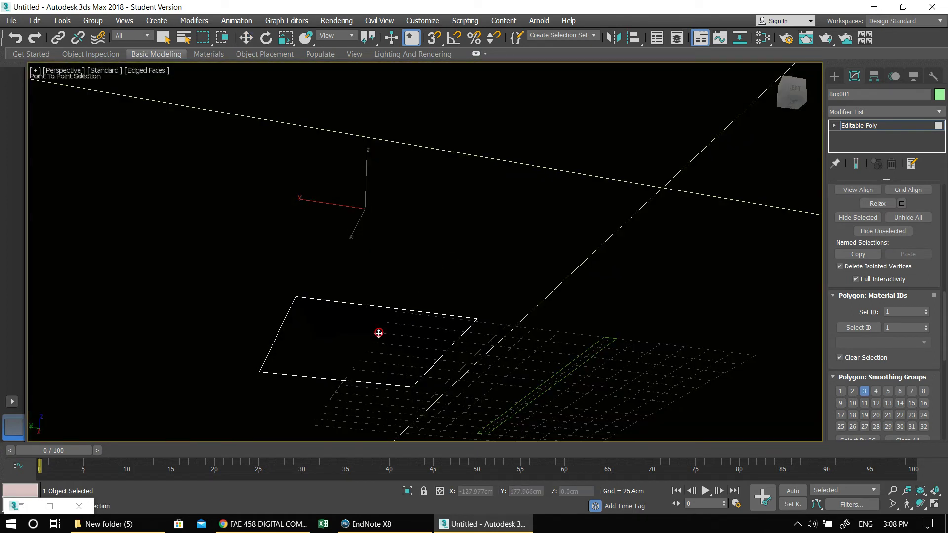
key(w)
click(367, 329)
alt+middle_drag(367, 329, 386, 303)
click(360, 221)
alt+middle_drag(403, 245, 395, 232)
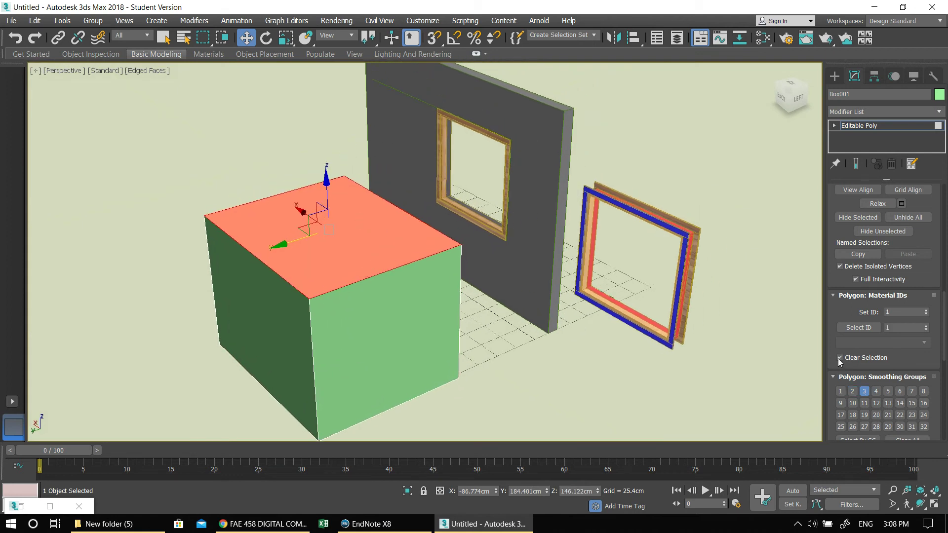
scroll(842, 403, up, 3)
scroll(842, 403, up, 5)
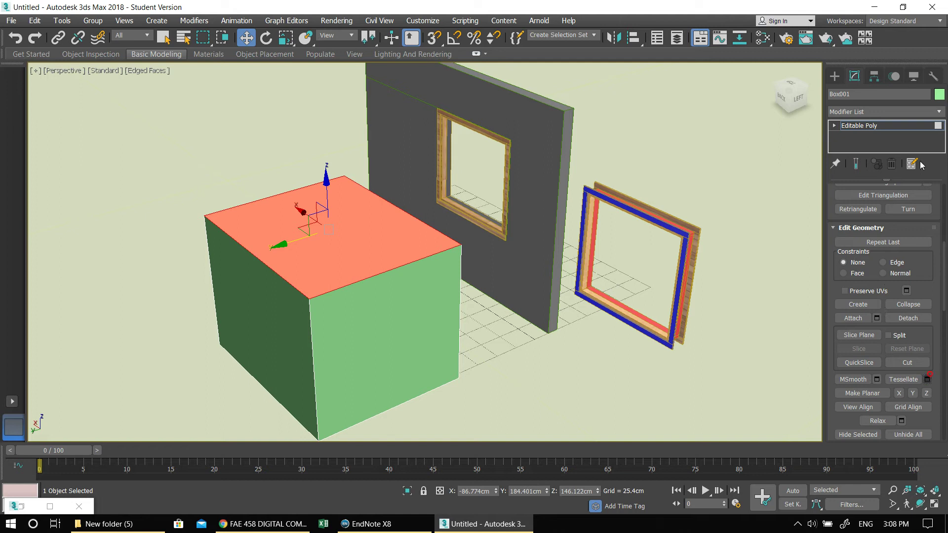
drag(934, 282, 933, 443)
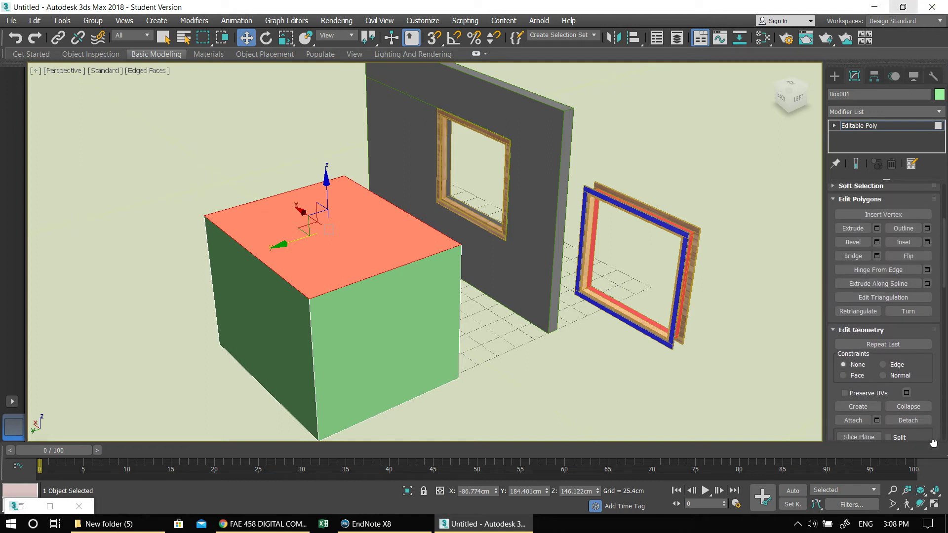
click(876, 228)
click(431, 293)
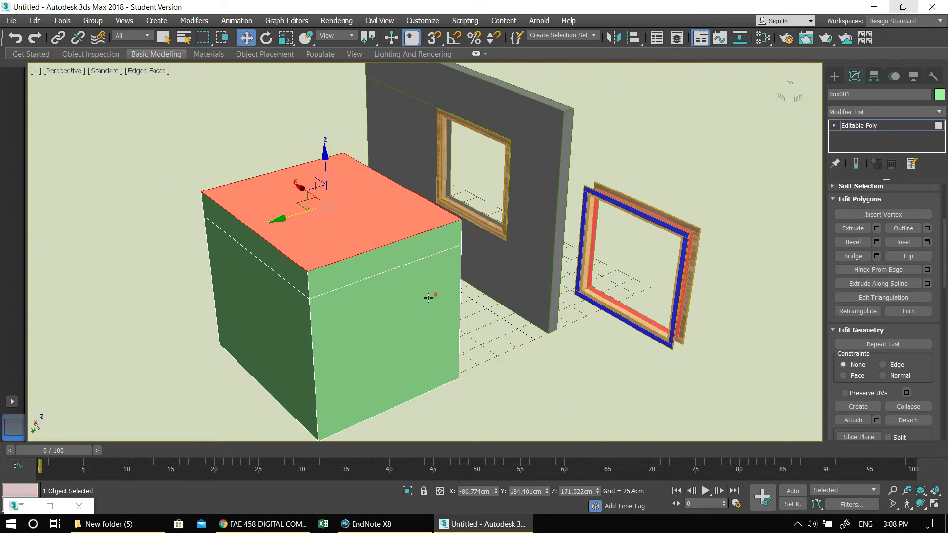
- Give the side faces of the extruded upper band their own material ID and set the top face's material ID to 3
middle_drag(375, 329, 365, 324)
click(351, 265)
ctrl+click(274, 260)
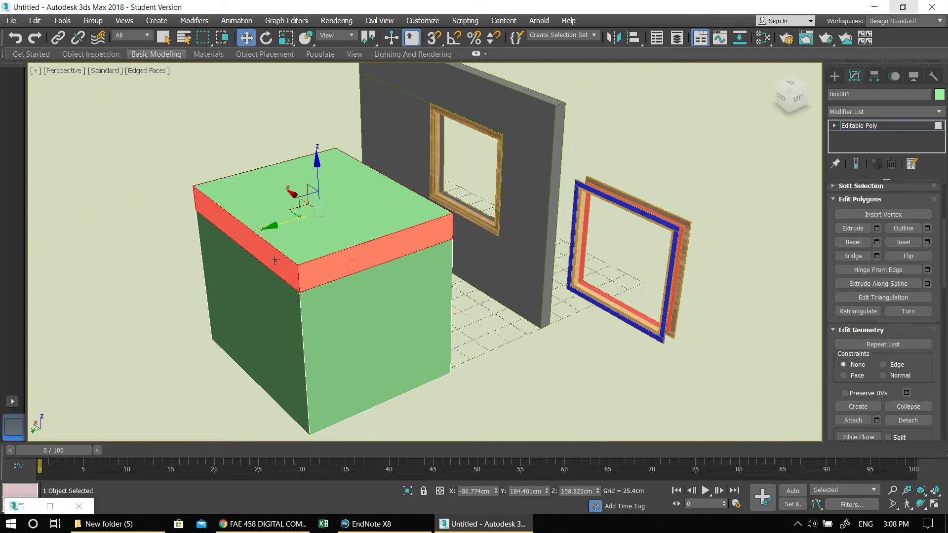
drag(834, 388, 801, 111)
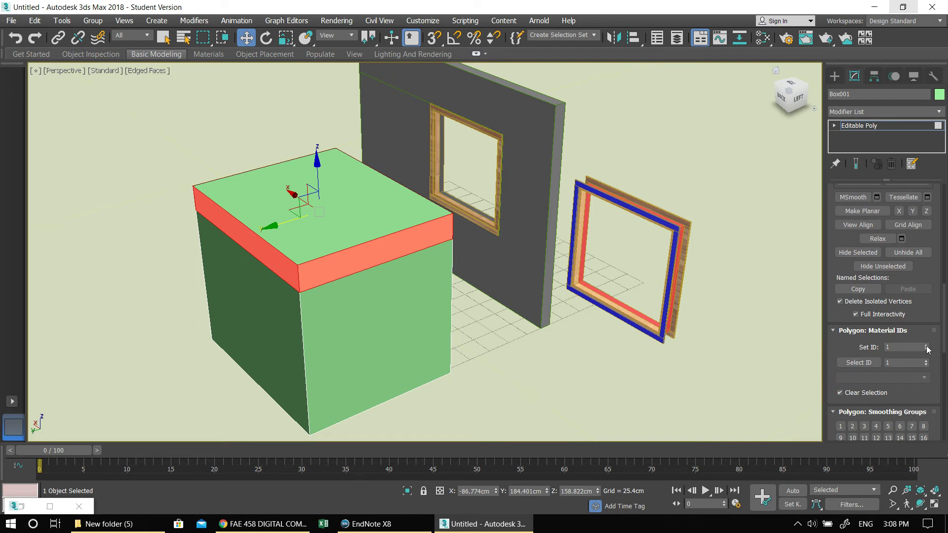
click(351, 214)
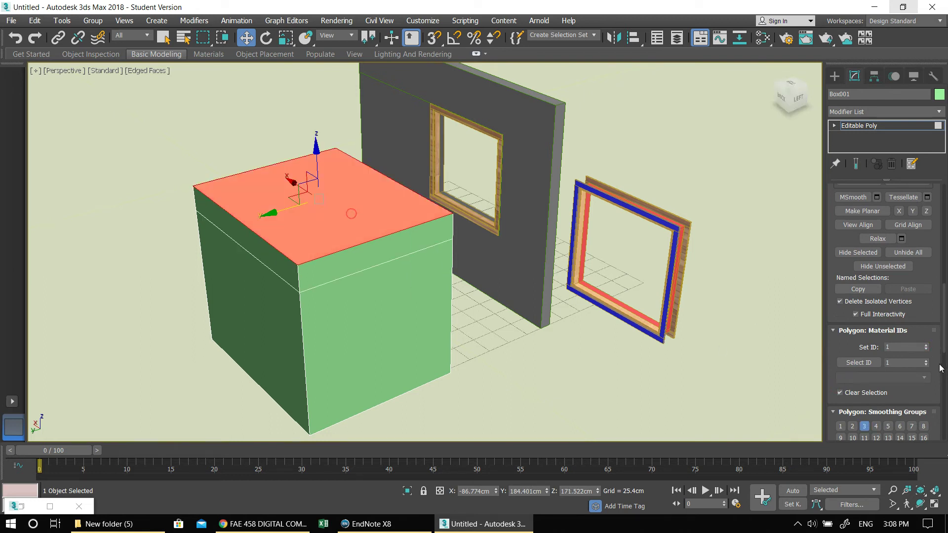
- Select the box's lower side faces, upper band faces and top face in turn to check their material IDs
click(429, 329)
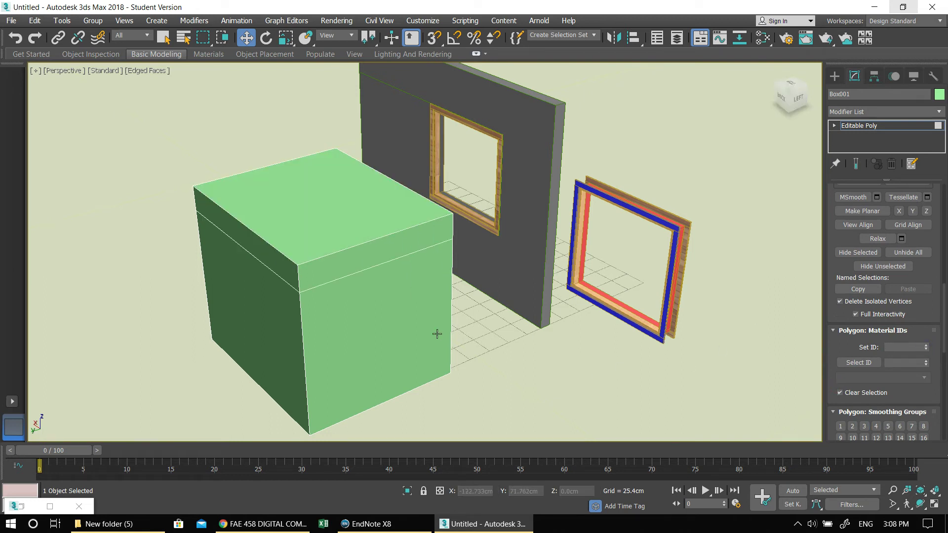
click(290, 296)
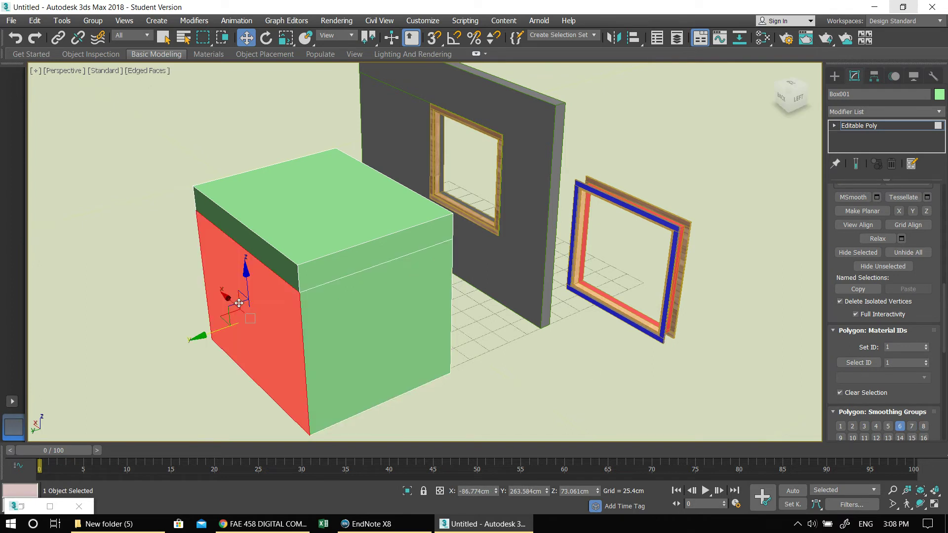
ctrl+click(351, 317)
click(344, 263)
ctrl+click(275, 258)
click(334, 225)
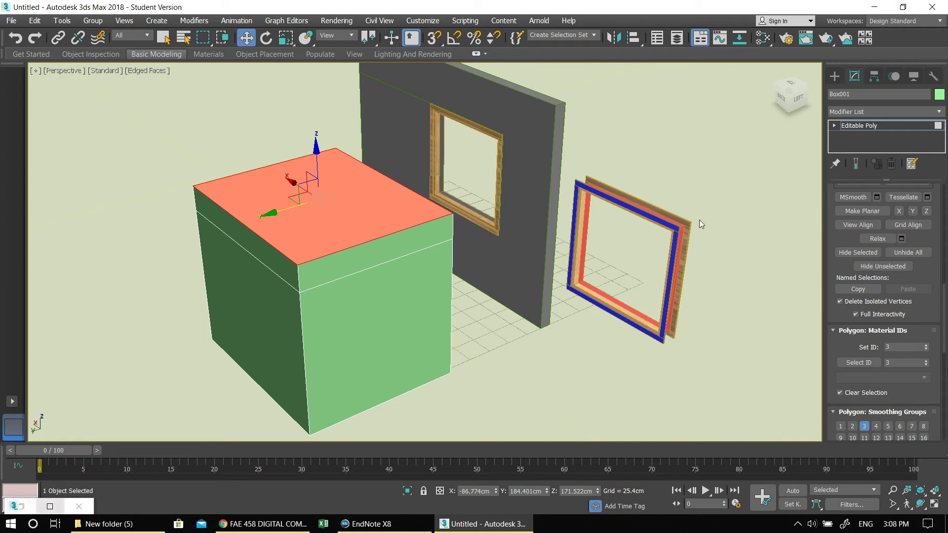
- Assign Multi/Sub-Object Material #95 to the whole box, minimize the material editor and check the result on the faces
click(834, 76)
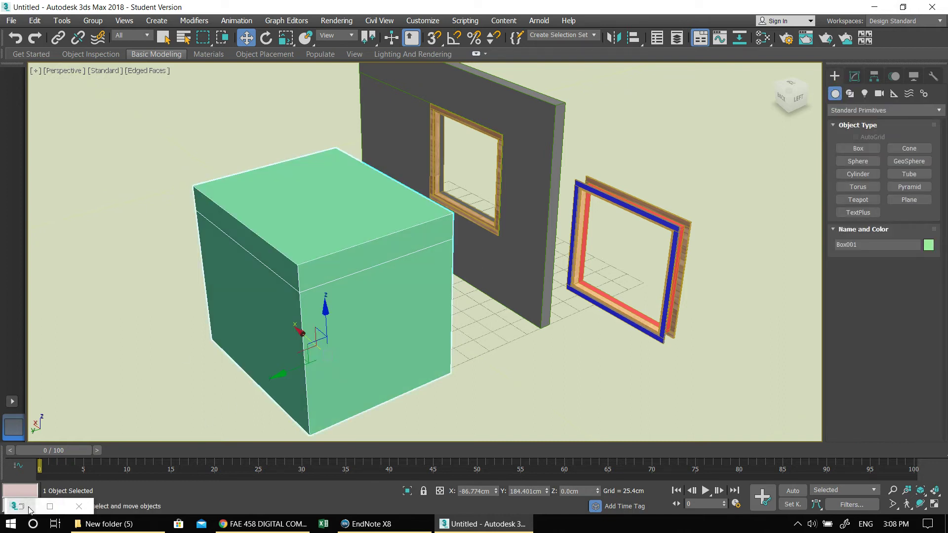
key(m)
drag(411, 110, 205, 290)
click(282, 203)
click(8, 309)
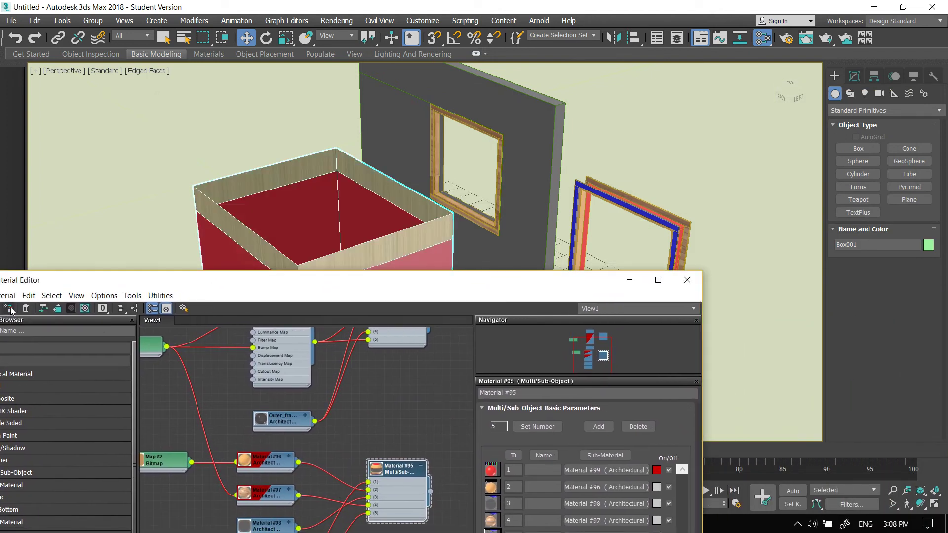
click(628, 280)
alt+middle_drag(402, 317, 368, 307)
alt+middle_drag(342, 204, 300, 191)
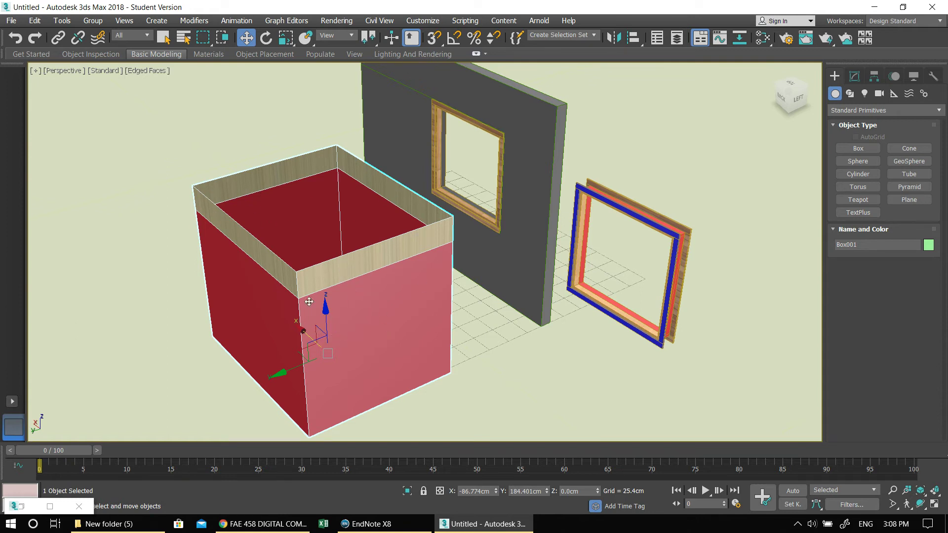
- Select the box's lower side faces at polygon level and set their material ID to 2
click(854, 76)
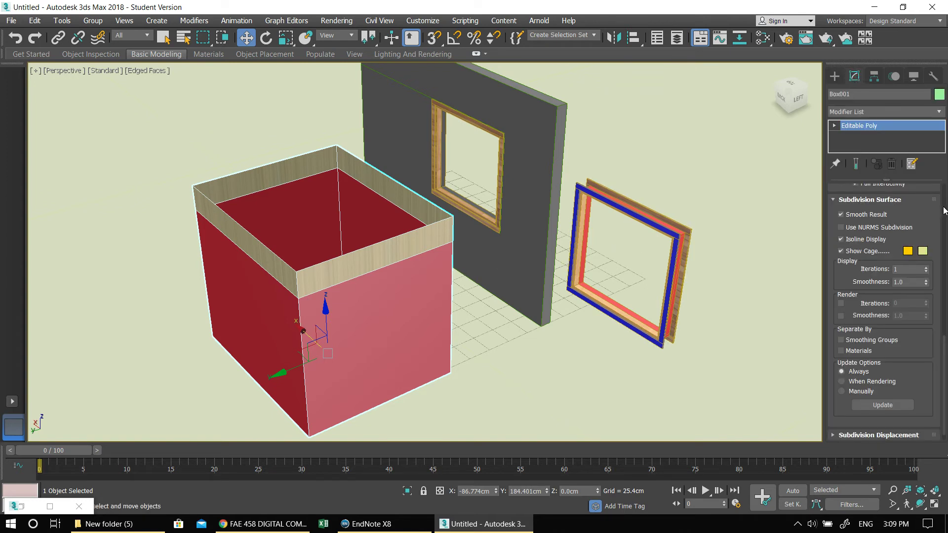
scroll(916, 210, up, 10)
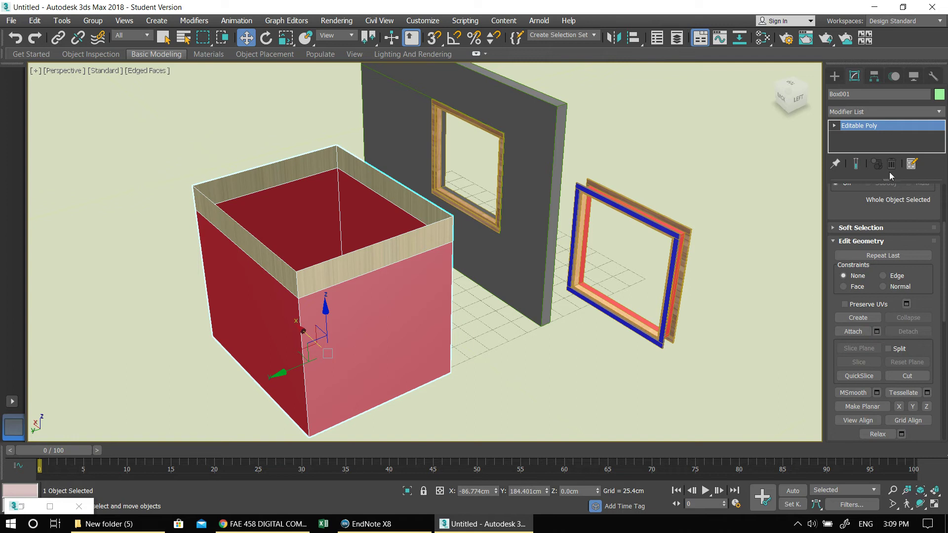
scroll(904, 223, up, 2)
click(894, 206)
shift+click(262, 311)
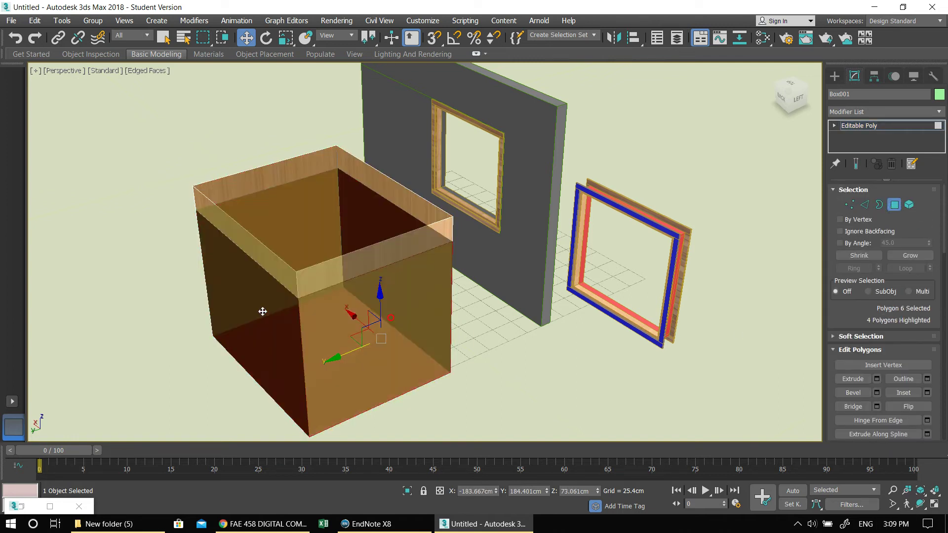
drag(944, 252, 946, 419)
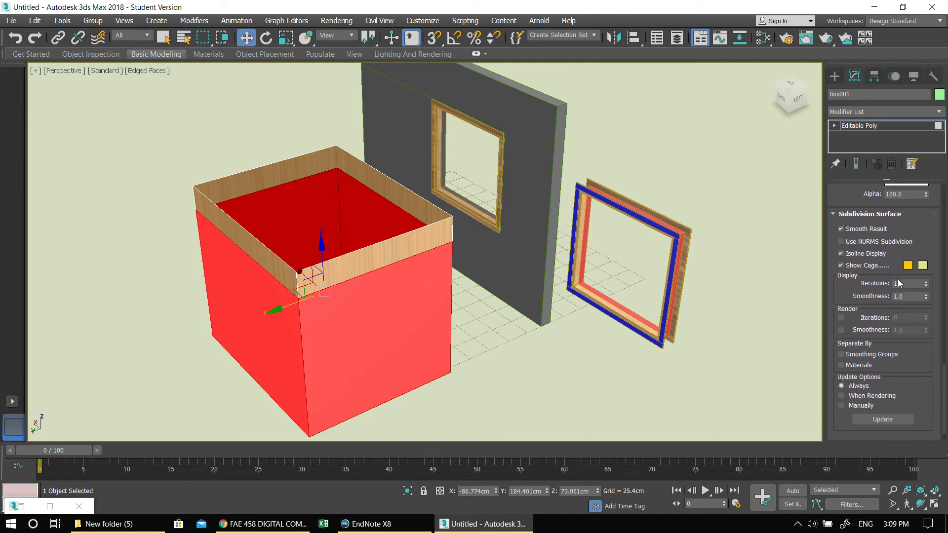
drag(947, 362, 946, 296)
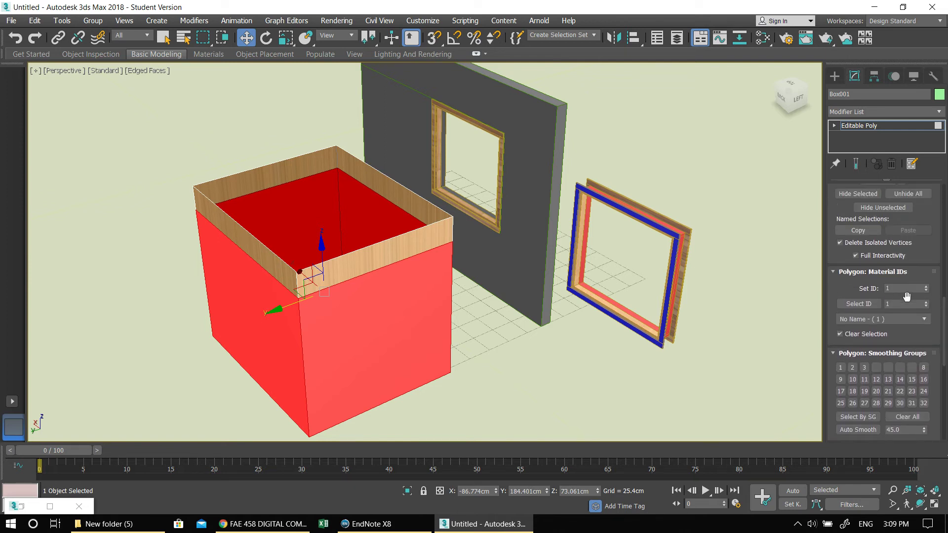
click(902, 288)
text(2)
key(Return)
alt+middle_drag(487, 328, 413, 307)
scroll(344, 285, up, 4)
scroll(343, 285, up, 2)
scroll(342, 281, down, 8)
alt+middle_drag(342, 281, 354, 303)
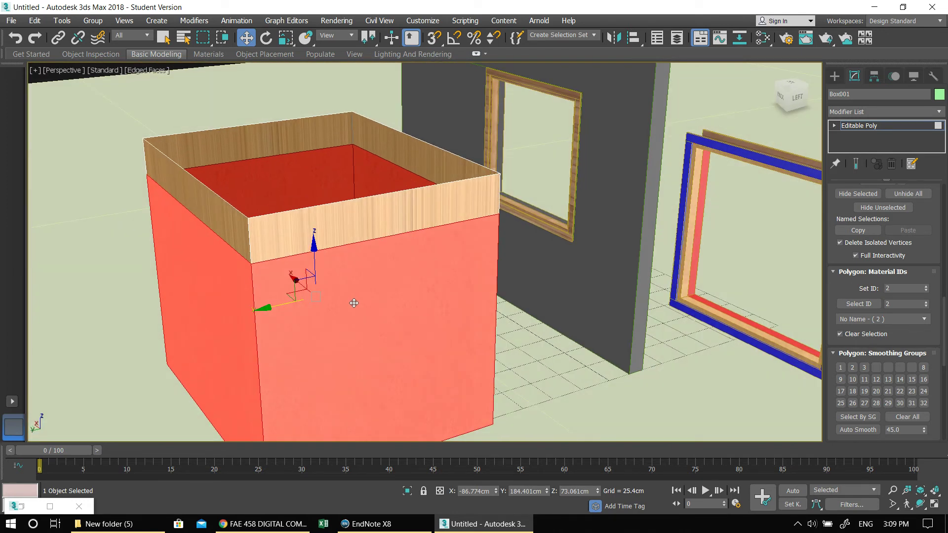
- Check the sub-material IDs of Material #95 in the material editor and set the lower side faces' material ID to 4
click(23, 507)
drag(379, 288, 469, 95)
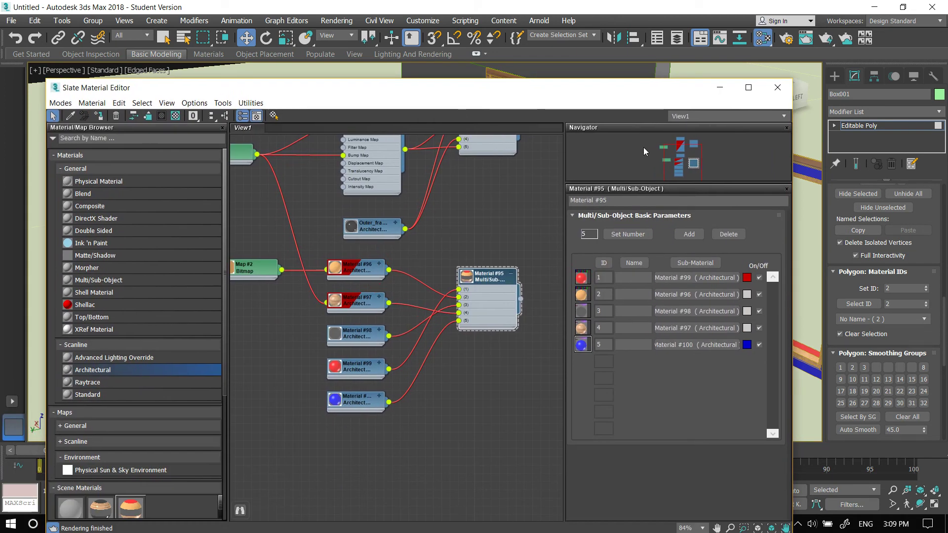
click(720, 87)
double_click(876, 290)
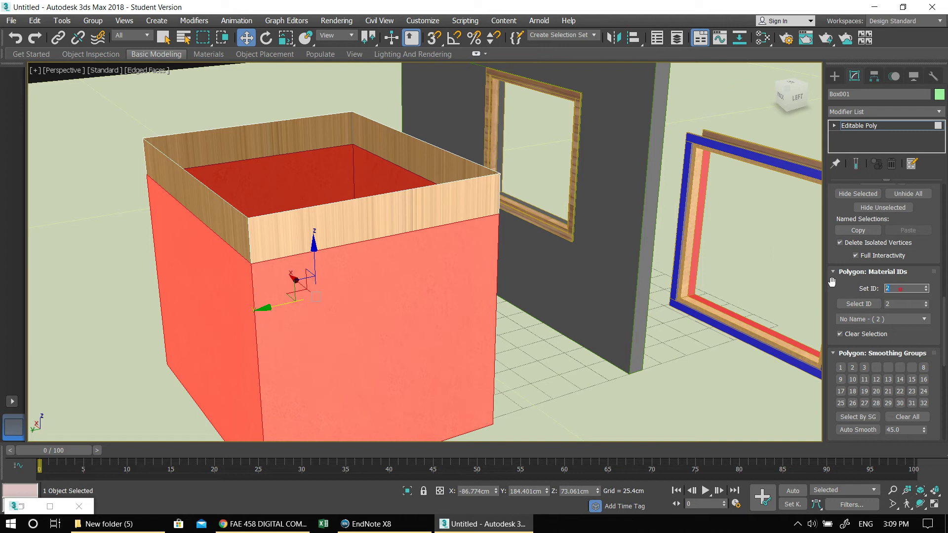
text(4)
key(Return)
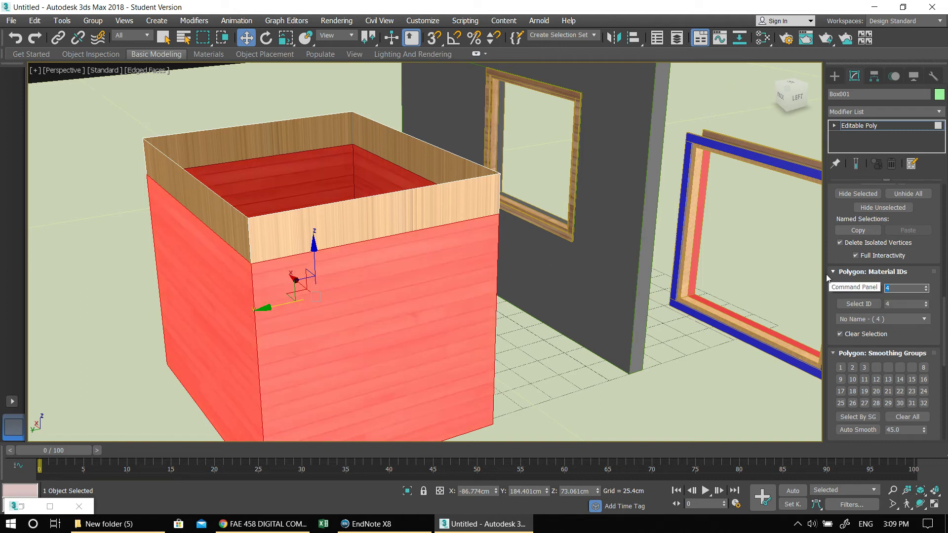
- Select the side faces of the box's upper band and set their material ID to 1
click(420, 216)
shift+click(235, 221)
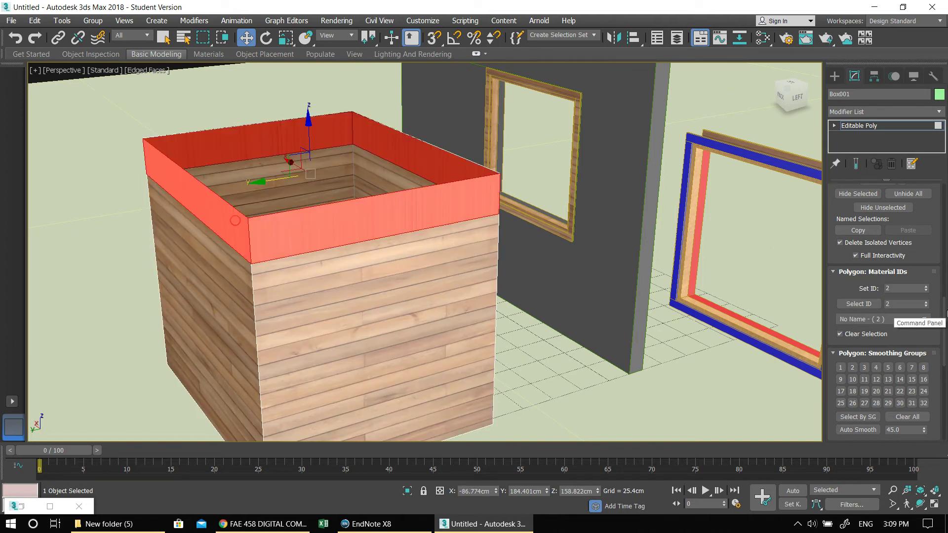
double_click(906, 289)
text(1)
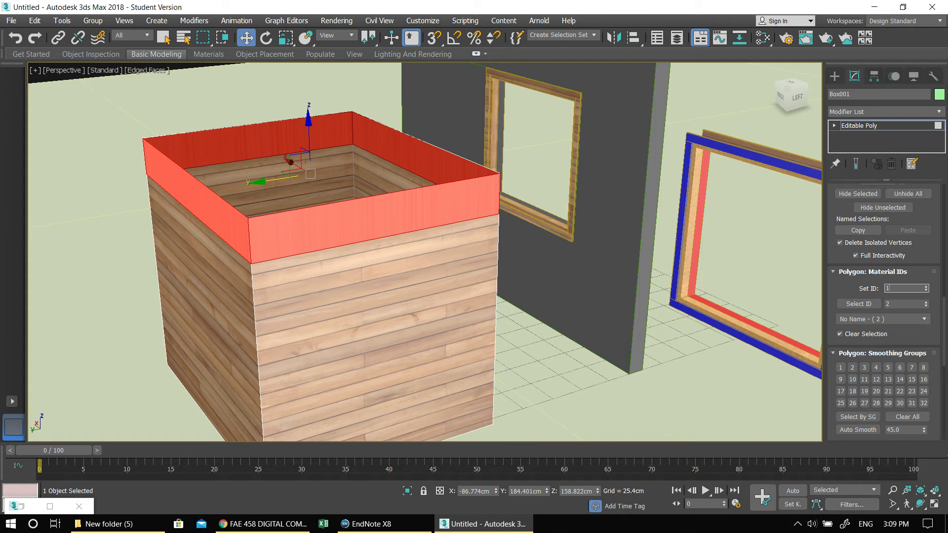
key(Return)
- Select the box's top face and set its material ID to 5
click(354, 180)
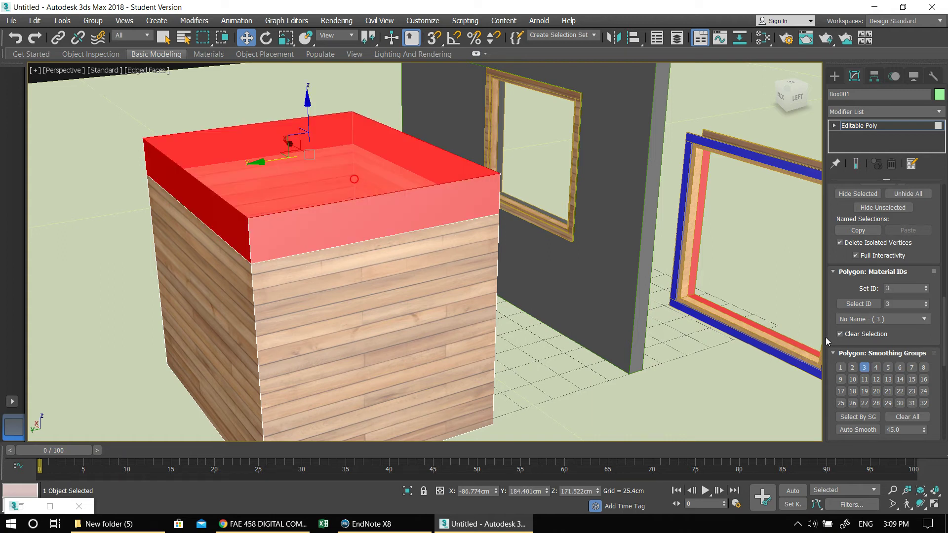
double_click(902, 288)
text(5)
key(Return)
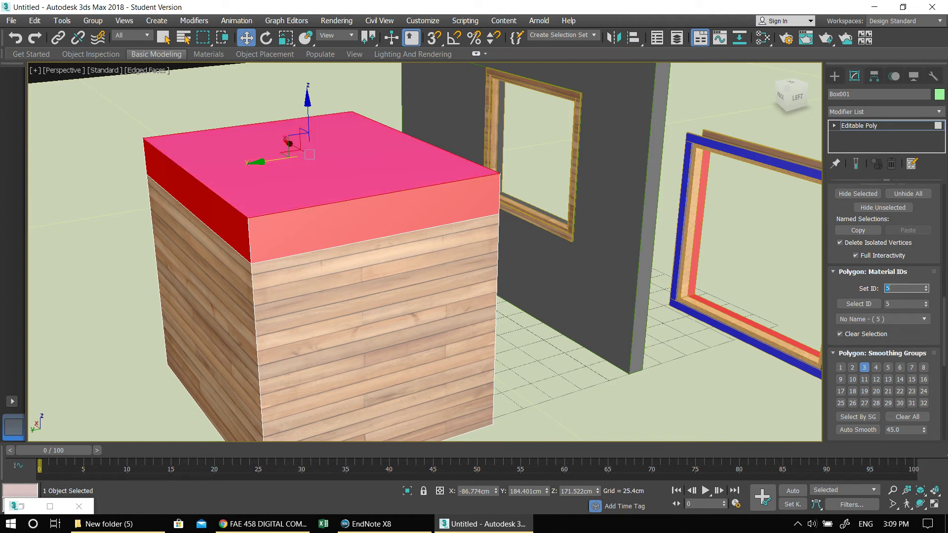
- Deselect the faces and examine the materials on the box's lower sides, upper band and top from several angles
middle_drag(467, 266, 524, 329)
click(229, 73)
alt+middle_drag(376, 266, 408, 270)
scroll(403, 273, down, 2)
scroll(400, 275, down, 3)
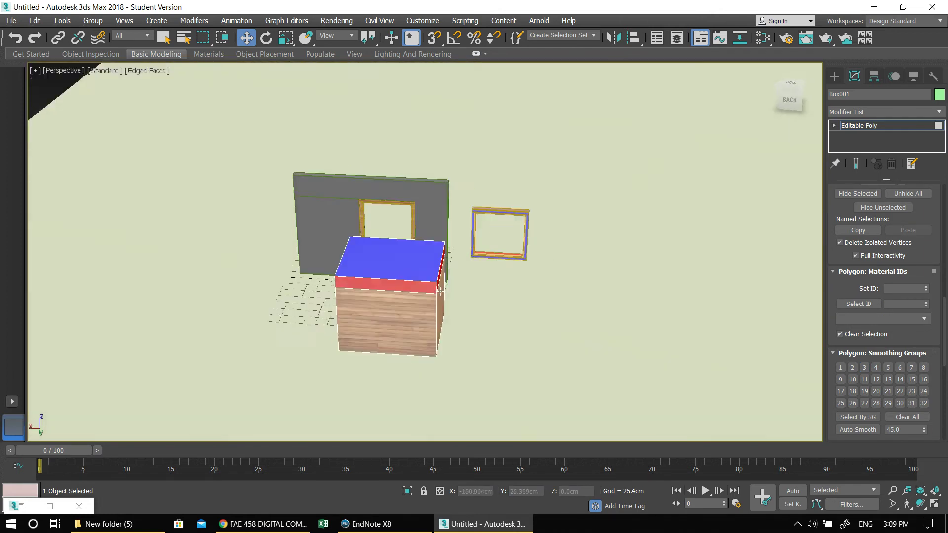
click(381, 278)
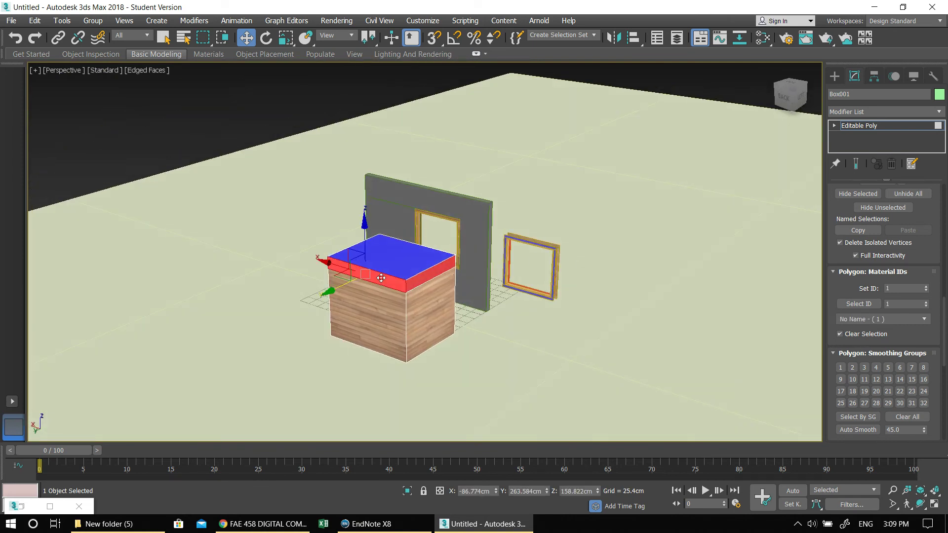
click(240, 119)
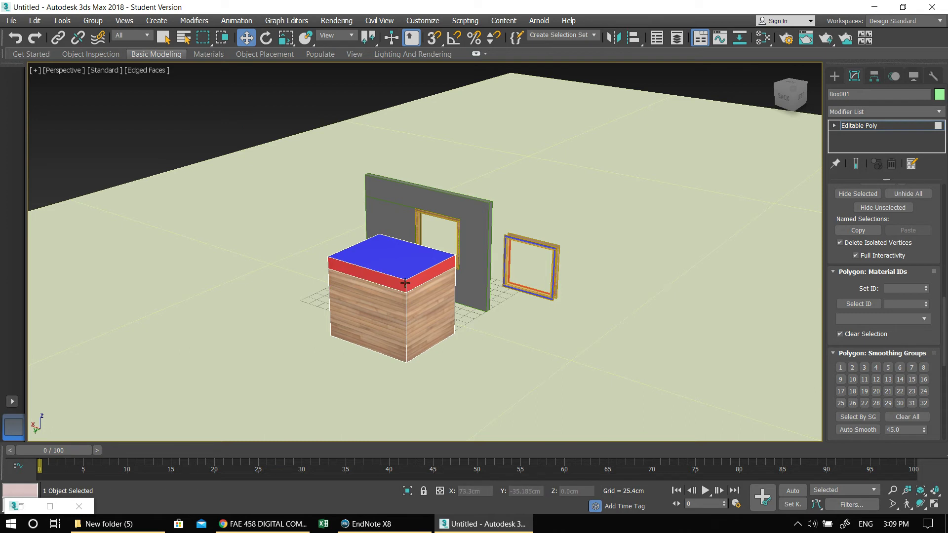
middle_drag(350, 319, 401, 316)
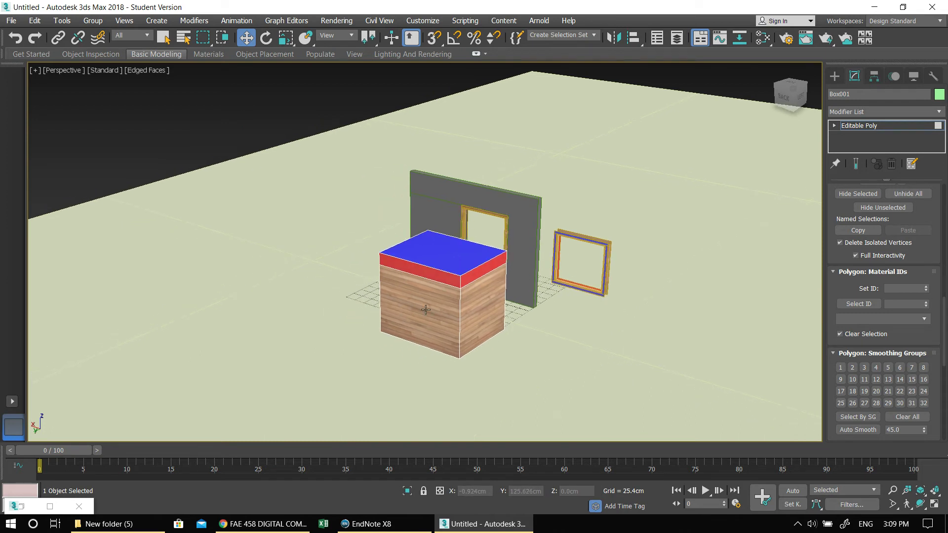
scroll(425, 310, up, 2)
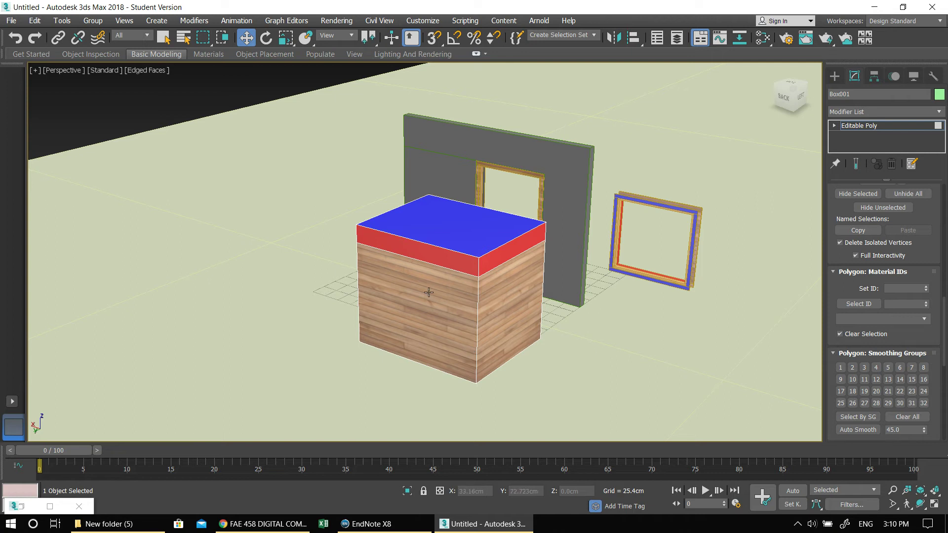
- Leave polygon editing and delete the demonstration box, keeping the wall and windows
click(834, 76)
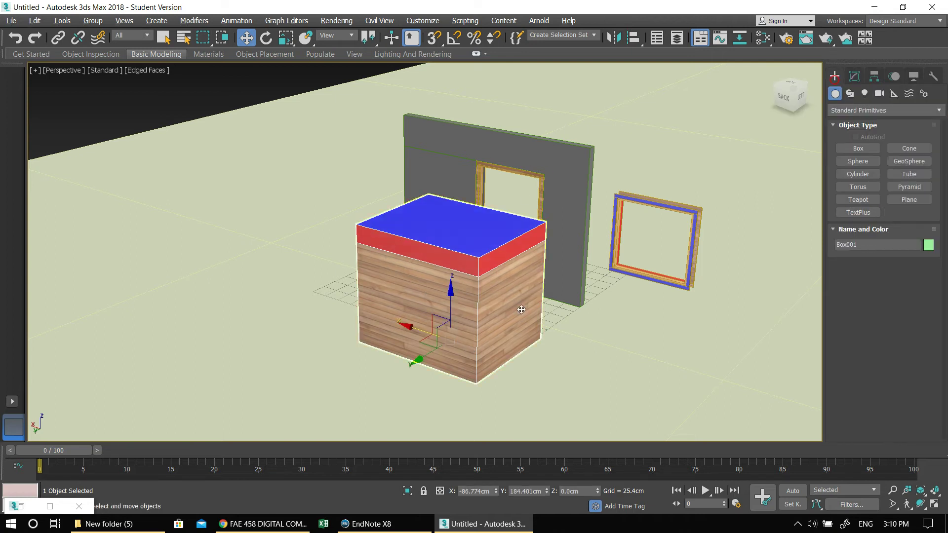
alt+middle_drag(466, 296, 473, 295)
key(Delete)
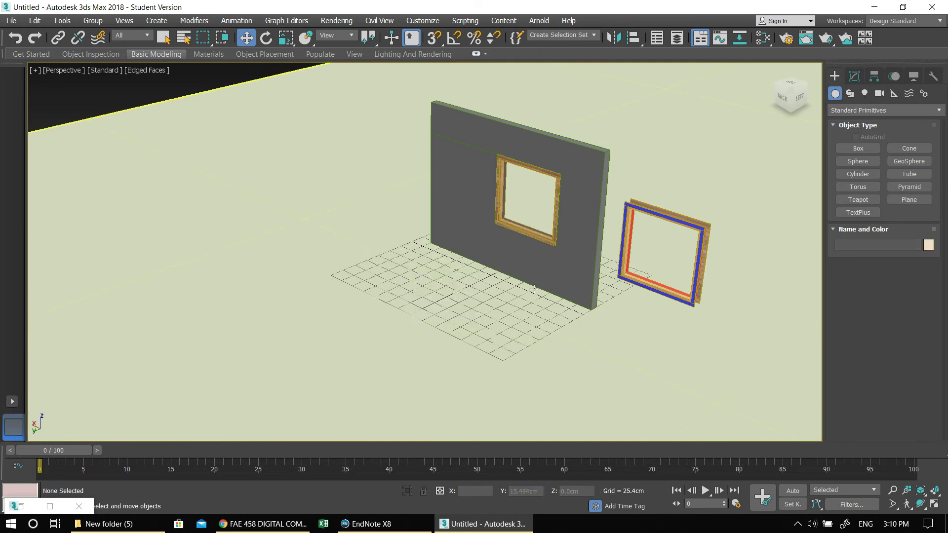
alt+middle_drag(550, 303, 526, 287)
scroll(526, 287, down, 2)
scroll(493, 291, up, 5)
scroll(414, 296, down, 4)
scroll(361, 332, up, 3)
- Select the wall together with both windows and convert them to Editable Poly
click(378, 320)
alt+middle_drag(348, 331, 820, 156)
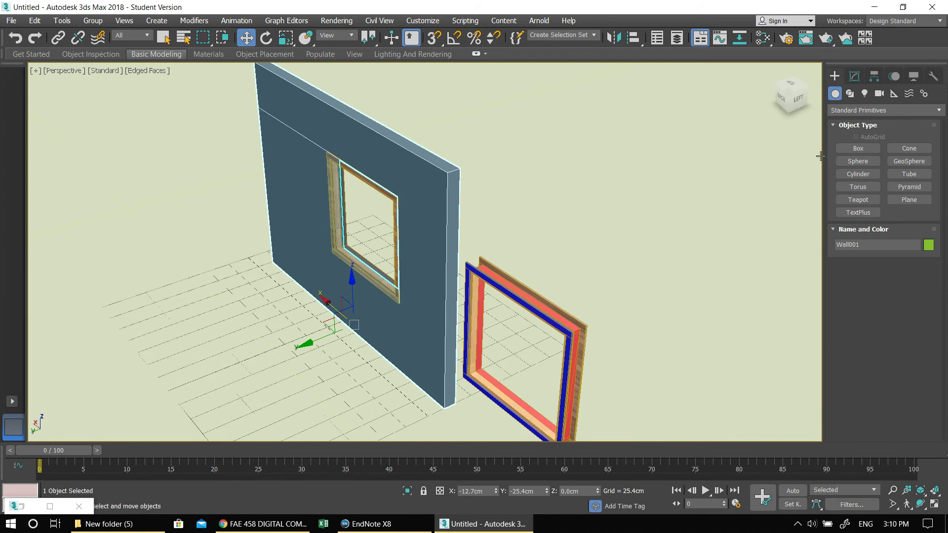
click(489, 221)
scroll(297, 187, down, 5)
alt+middle_drag(296, 187, 302, 153)
drag(379, 233, 273, 175)
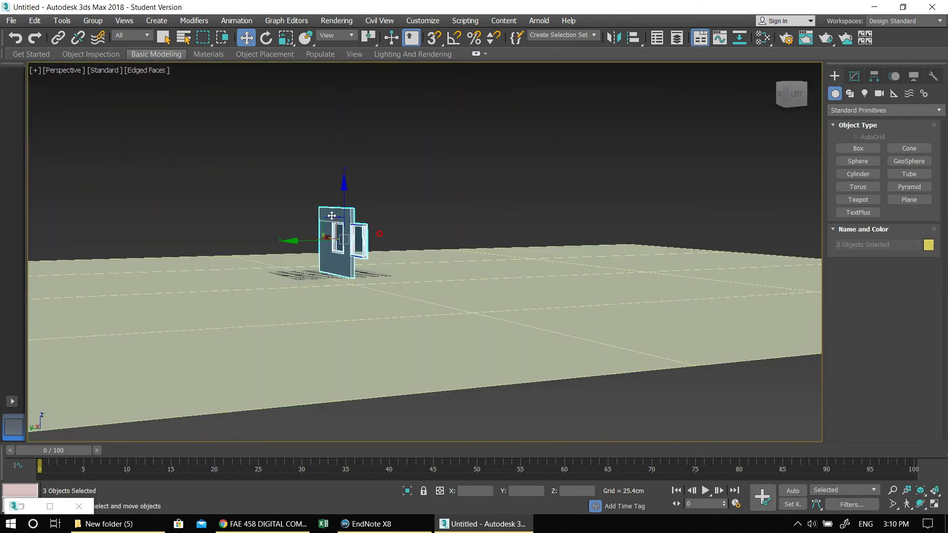
alt+middle_drag(332, 215, 364, 280)
scroll(302, 240, up, 5)
right_click(396, 182)
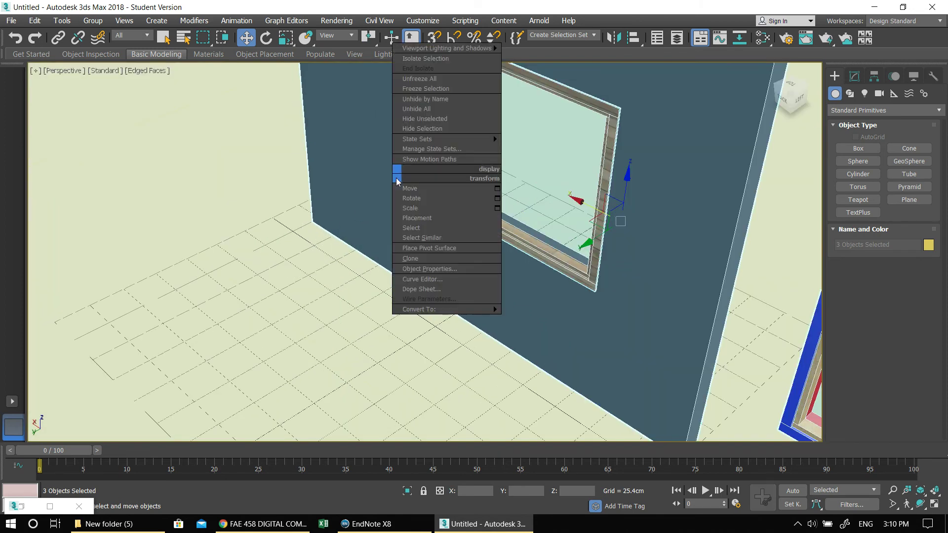
mouse_move(486, 310)
click(547, 320)
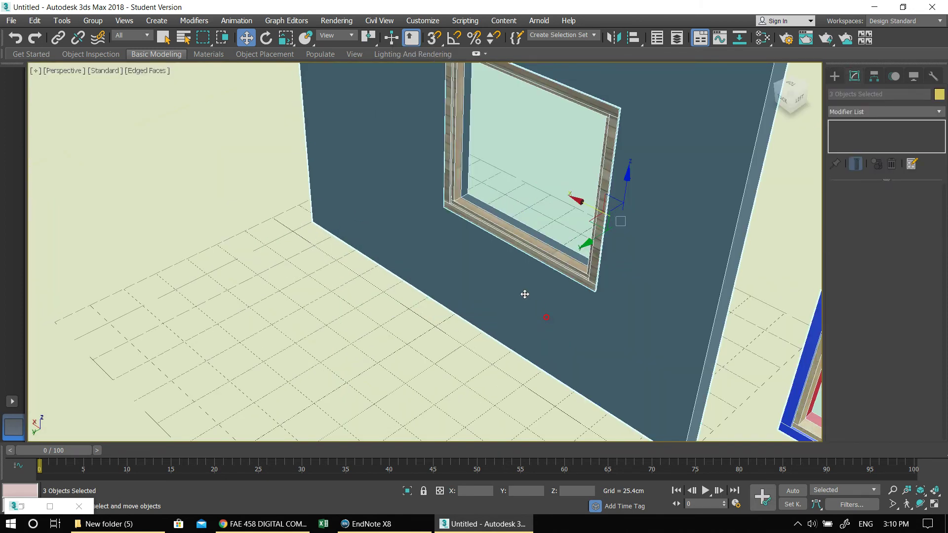
scroll(477, 269, down, 6)
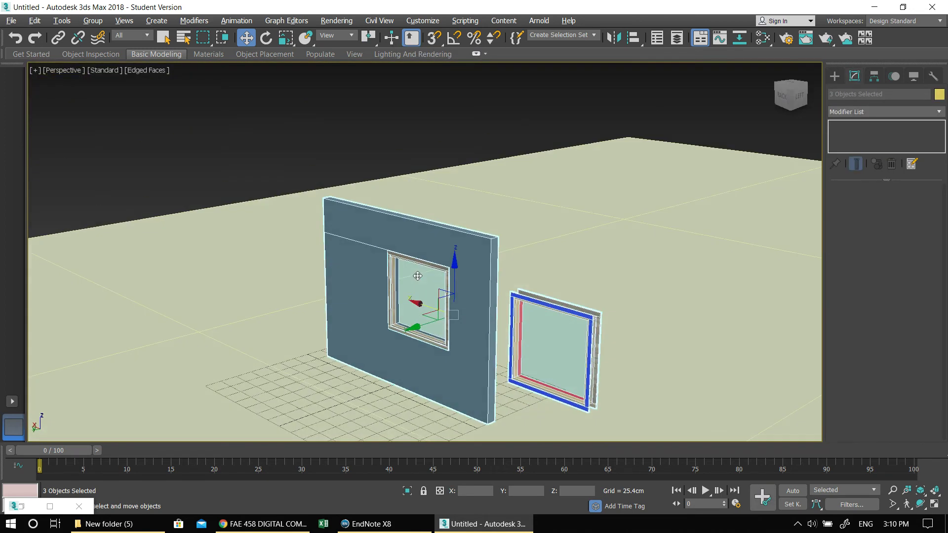
- Select only the wall, switch to polygon level and check the material ID of its large face nearest the separate window
click(365, 240)
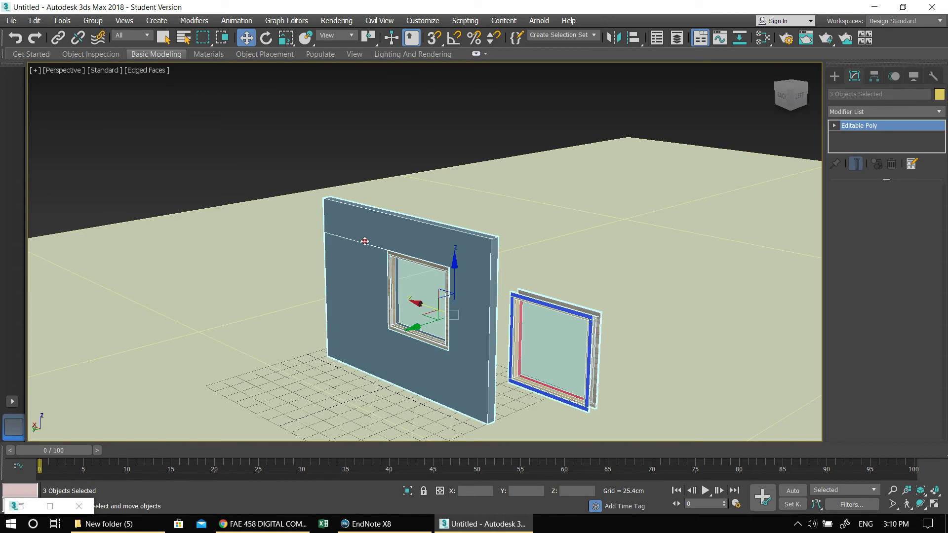
click(277, 139)
click(349, 236)
alt+middle_drag(487, 322, 484, 348)
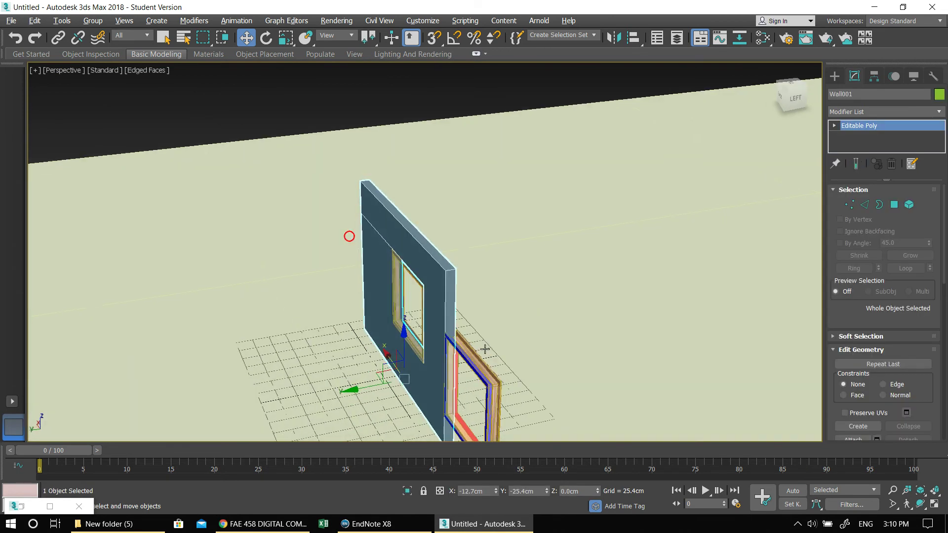
click(896, 207)
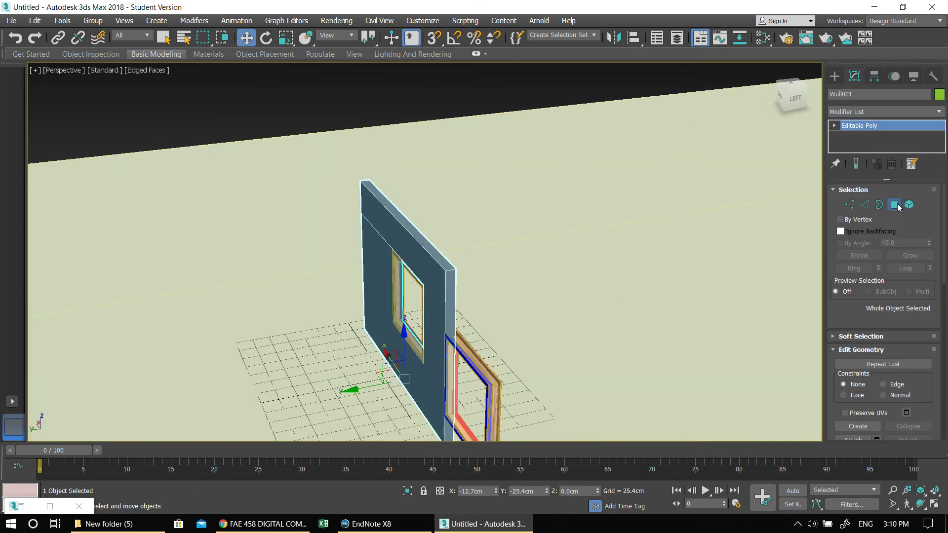
click(374, 249)
middle_drag(611, 310, 555, 260)
scroll(842, 306, down, 5)
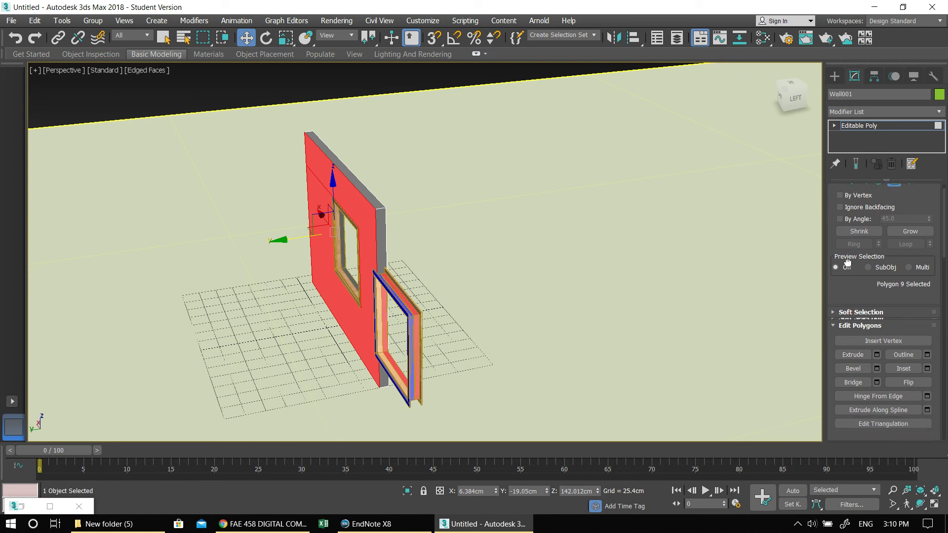
scroll(832, 391, down, 8)
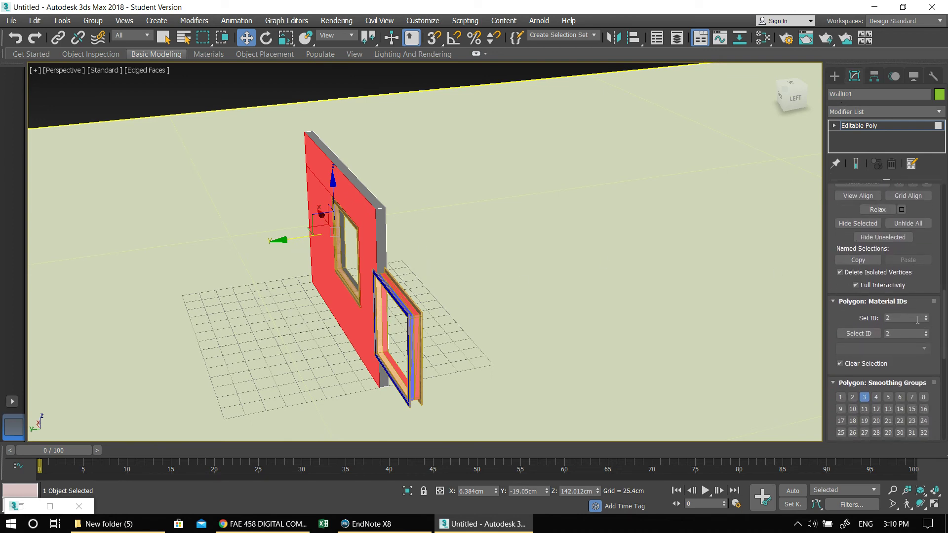
- Select the wall's opposite large face and its narrow end face in turn to check their material IDs
alt+middle_drag(815, 310, 388, 214)
click(393, 194)
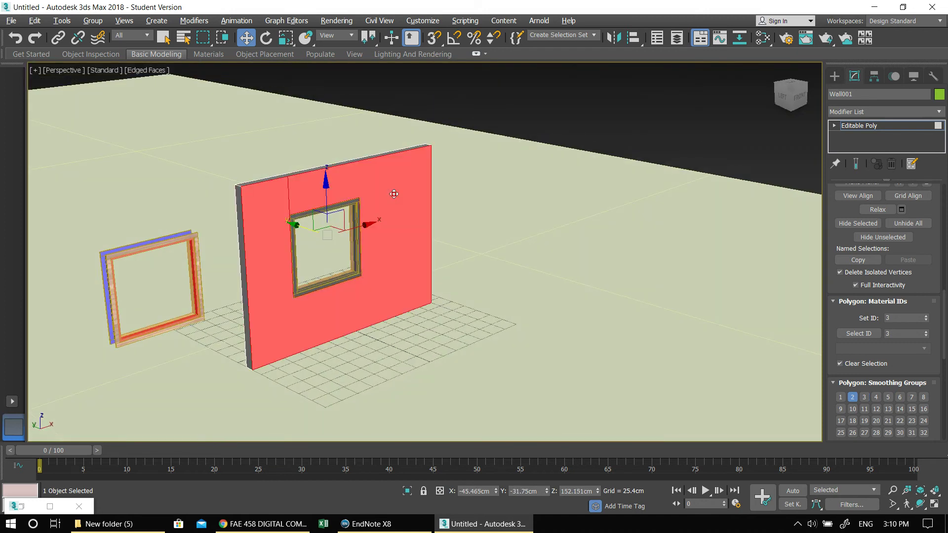
alt+middle_drag(324, 252, 371, 257)
click(340, 268)
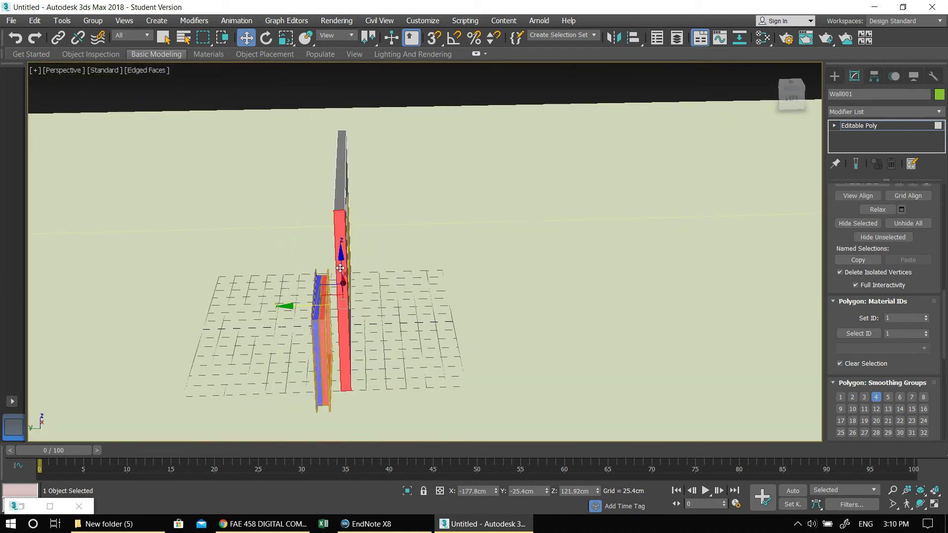
- Add a new Multi/Sub-Object material in the Slate Material Editor, placed below the existing Material #95 node
alt+middle_drag(377, 298, 434, 308)
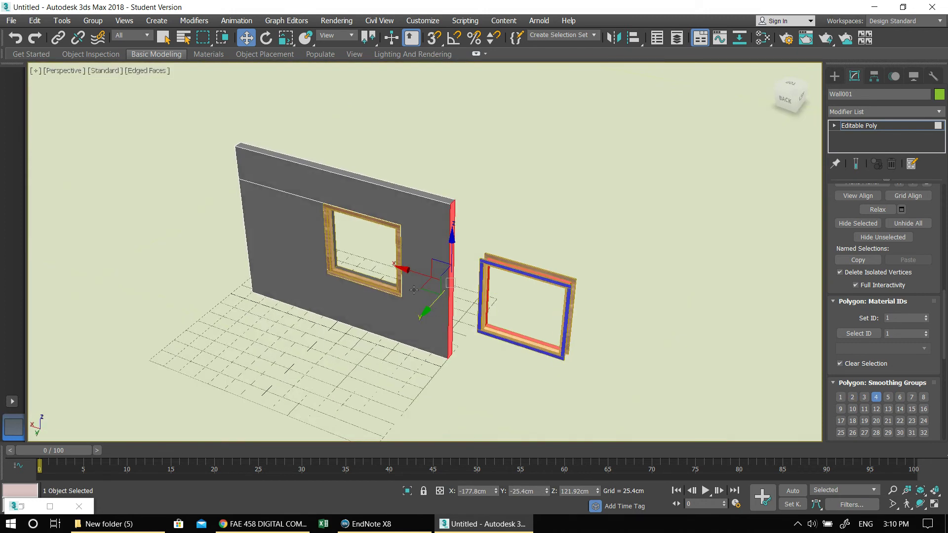
scroll(357, 225, up, 3)
middle_drag(380, 259, 343, 246)
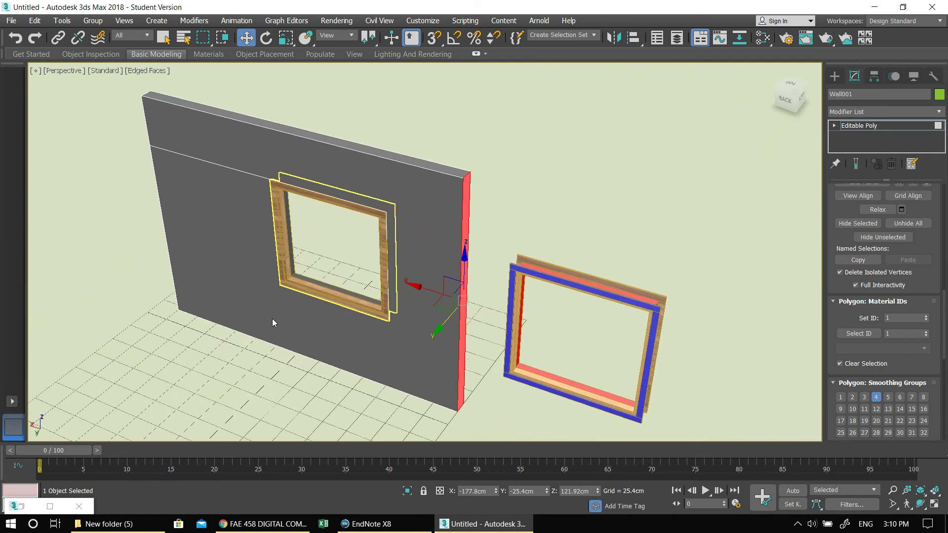
double_click(30, 502)
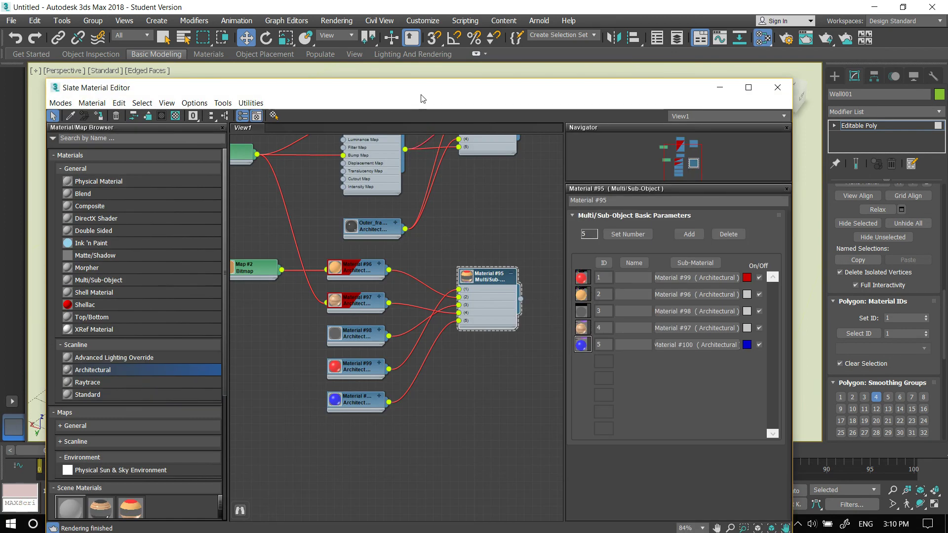
drag(422, 94, 463, 85)
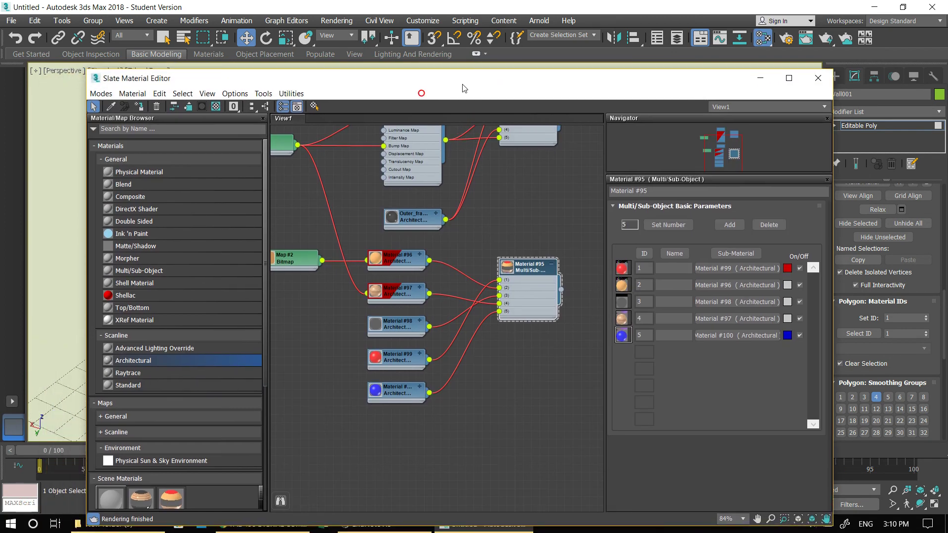
double_click(156, 270)
drag(429, 273, 520, 370)
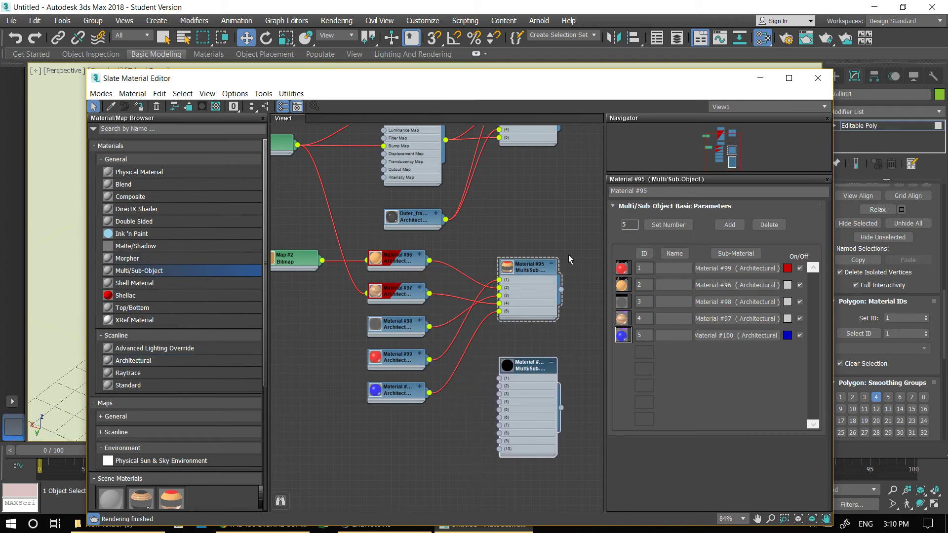
- Add an Architectural material with the Paint Flat template and place it below the other sub-material nodes
double_click(134, 359)
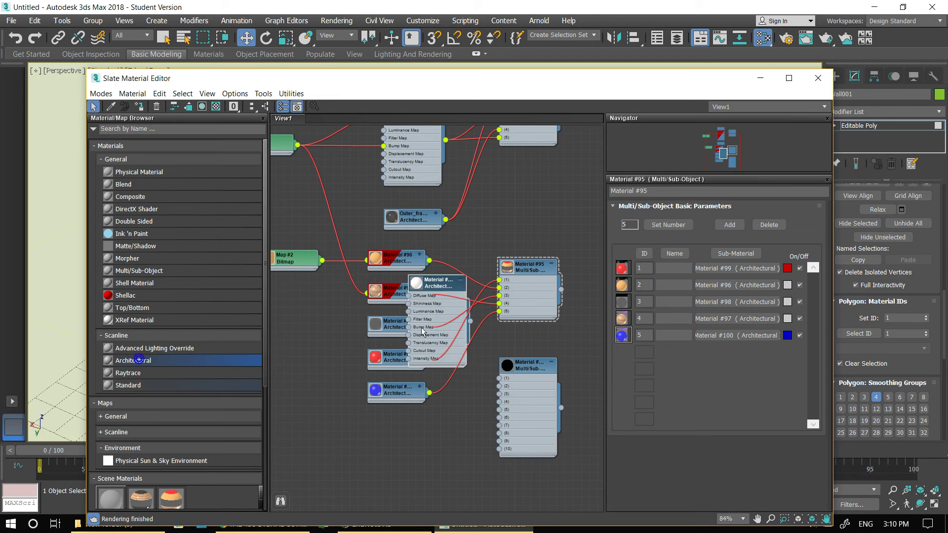
drag(437, 281, 373, 426)
click(402, 437)
double_click(374, 426)
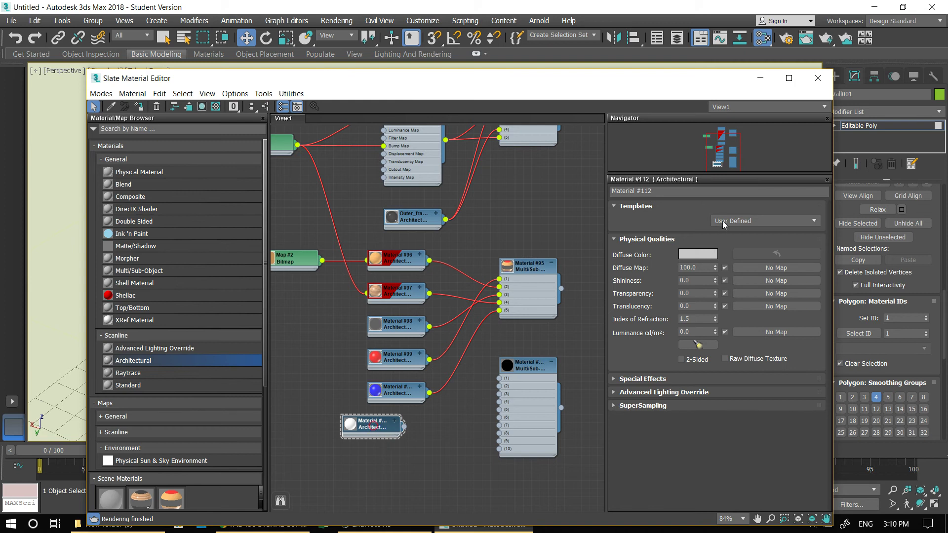
click(722, 222)
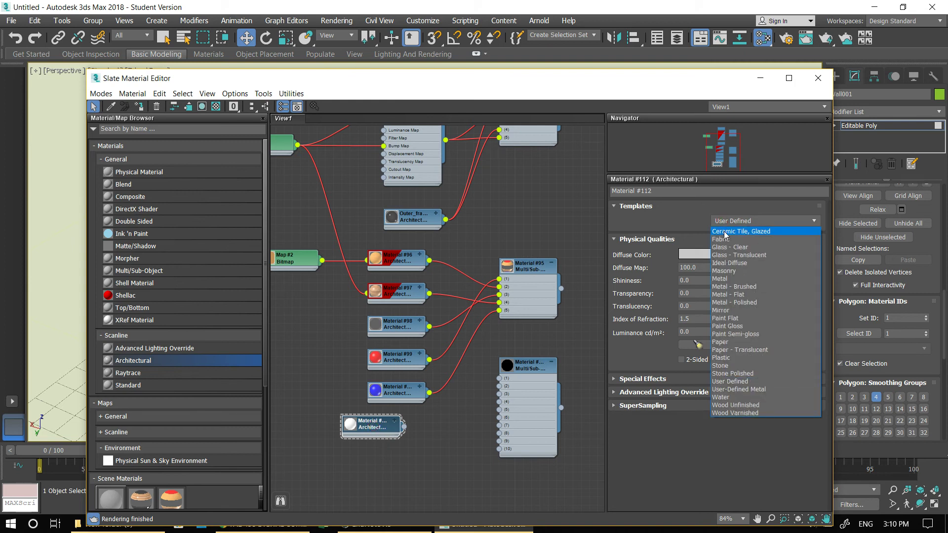
click(738, 319)
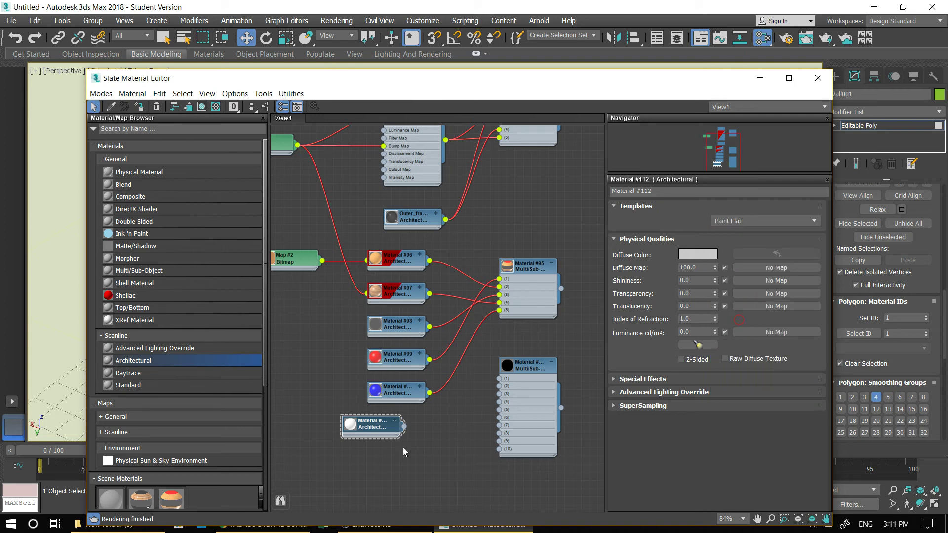
drag(380, 428, 399, 452)
- Select each of the wall's two large faces in turn to check their material IDs
drag(540, 80, 486, 333)
click(412, 226)
alt+middle_drag(486, 235, 368, 182)
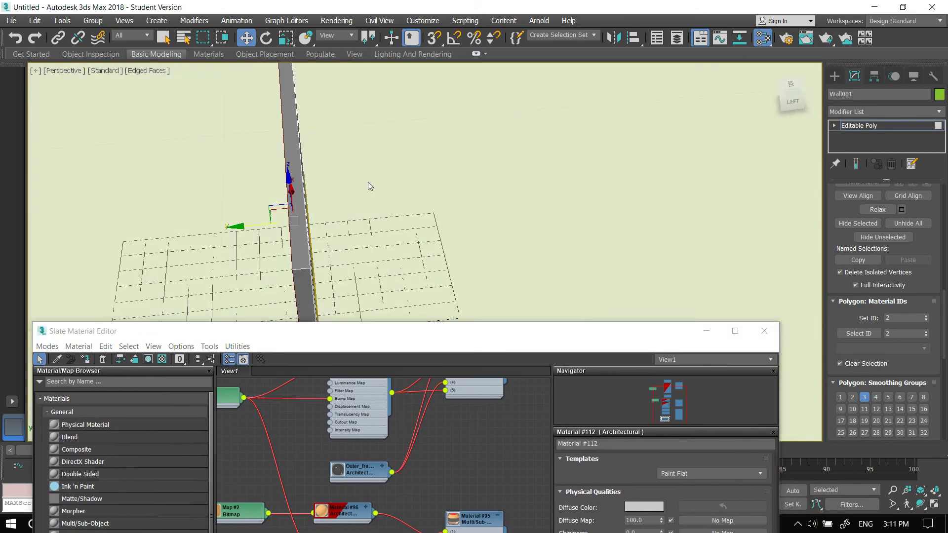
alt+middle_drag(379, 233, 311, 152)
click(312, 165)
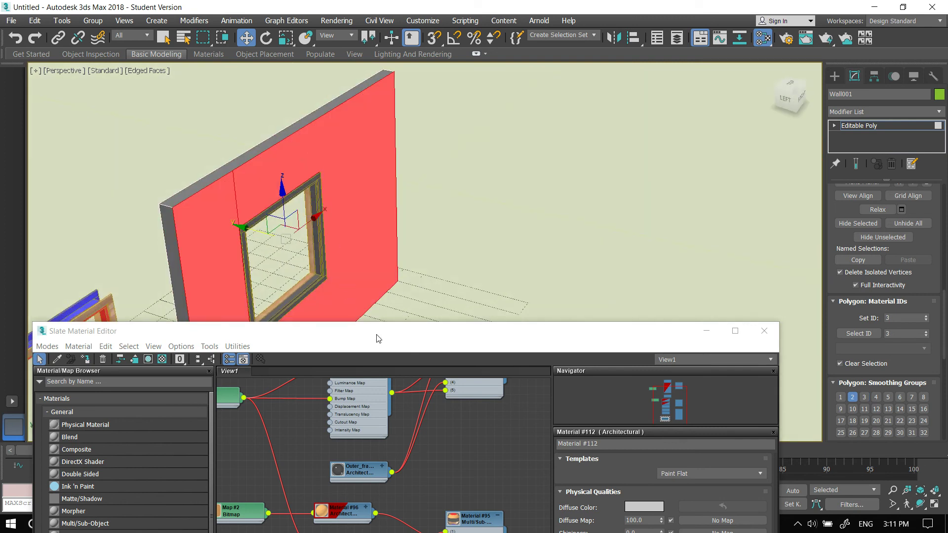
- Connect Material #96, Material #97 and the Paint Flat material to slots 1, 2 and 3 of the new Multi/Sub-Object material
drag(377, 337, 346, 92)
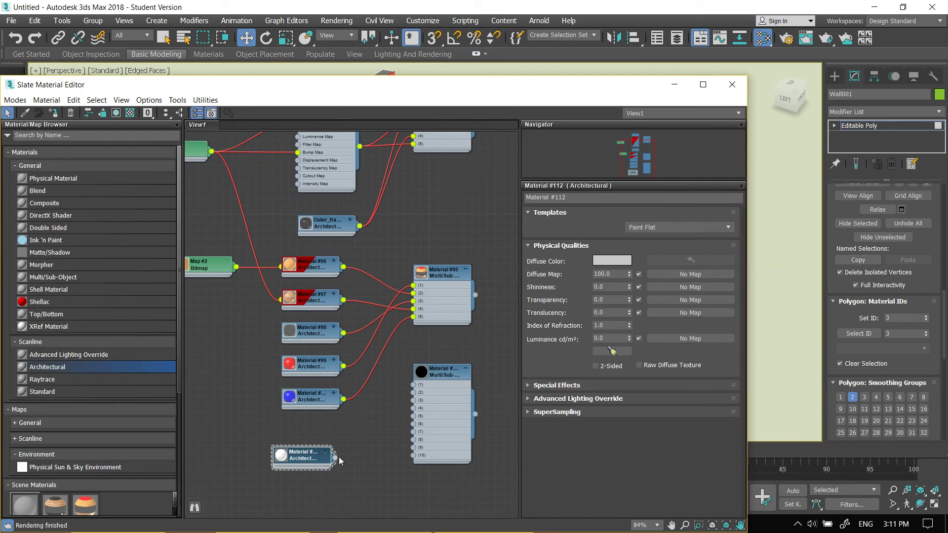
drag(408, 403, 413, 400)
click(343, 300)
drag(354, 314, 410, 394)
drag(344, 267, 413, 384)
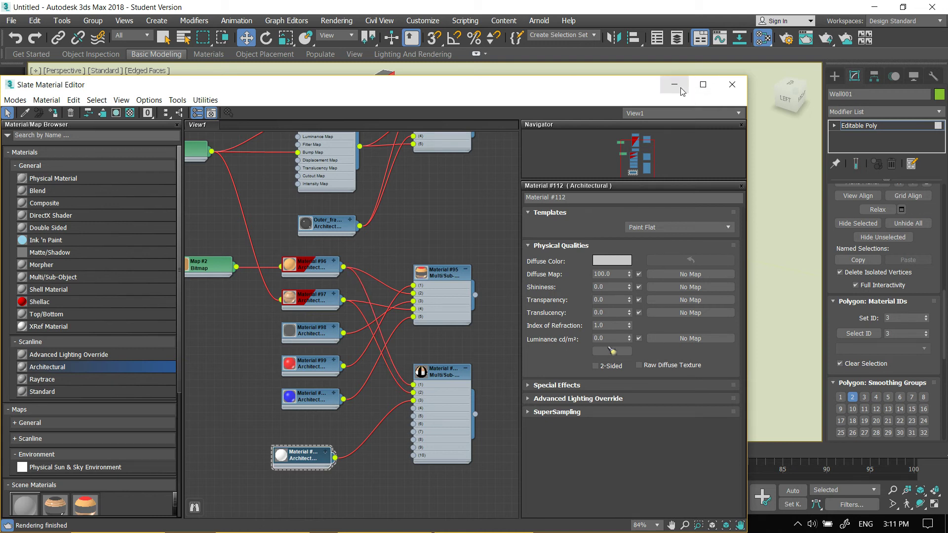
- Leave polygon editing and assign the new Multi/Sub-Object material to the whole wall
drag(662, 90, 594, 266)
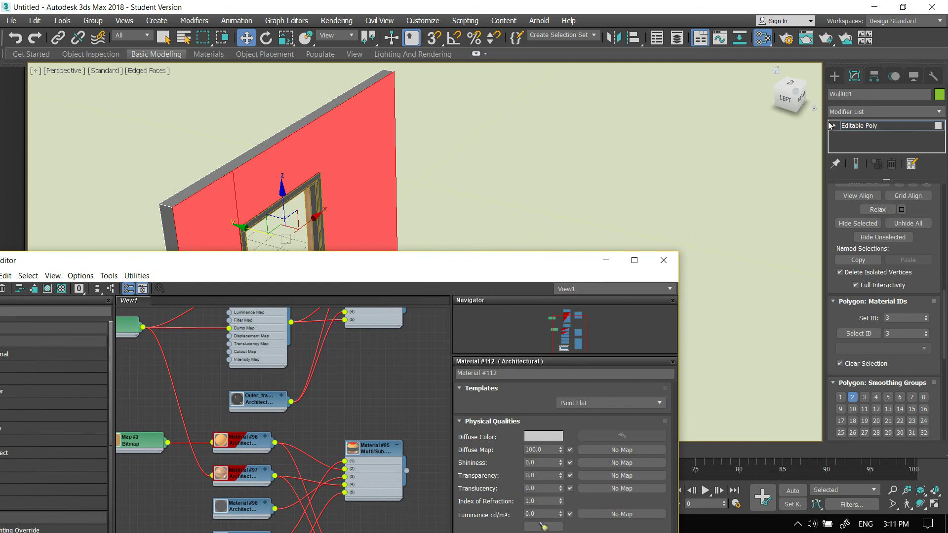
click(834, 78)
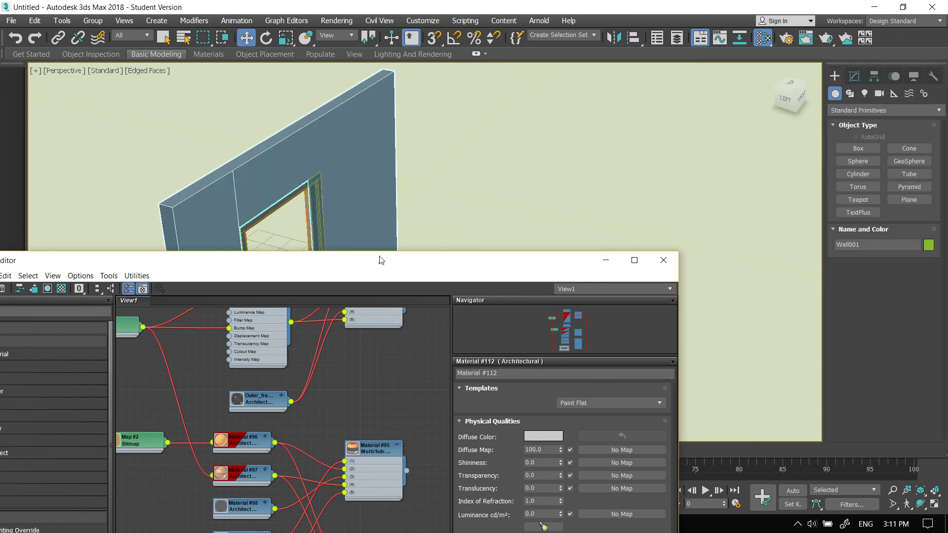
drag(379, 261, 374, 198)
double_click(367, 489)
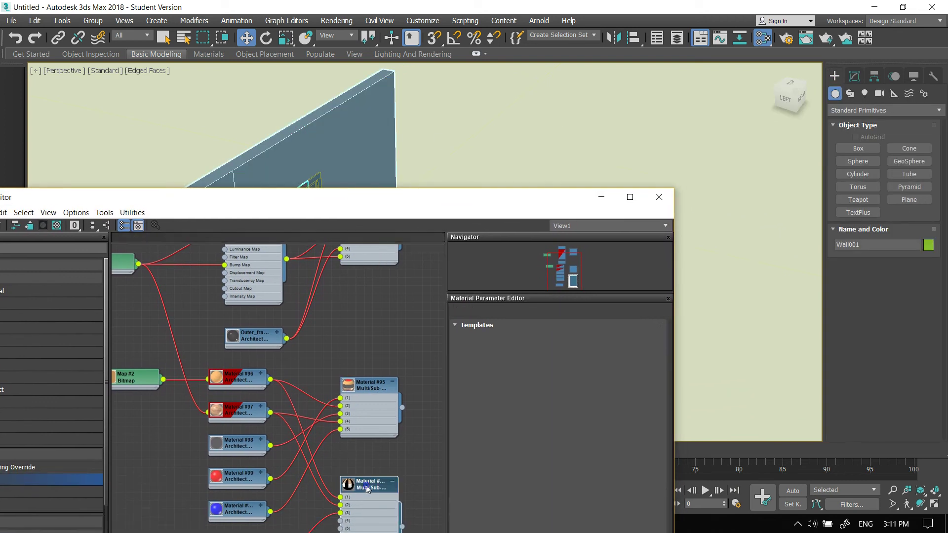
drag(326, 199, 482, 193)
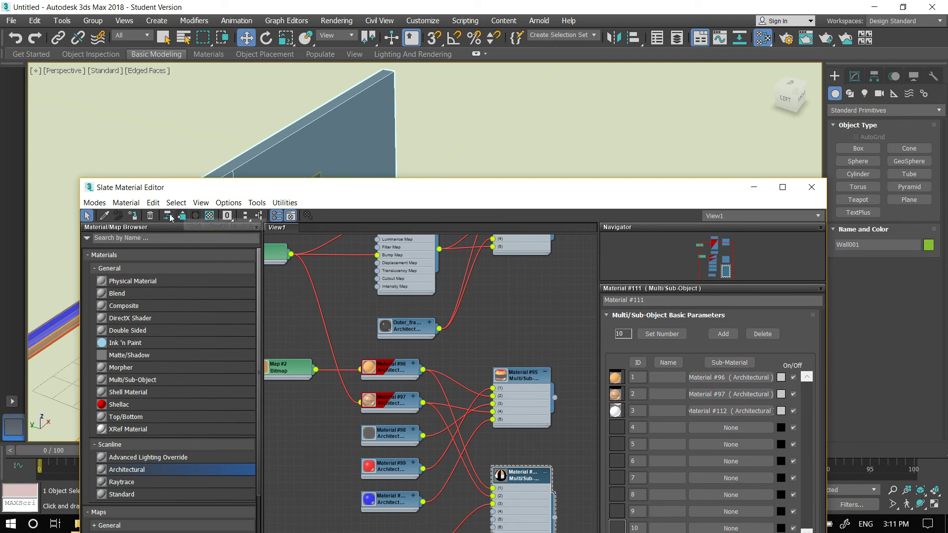
click(132, 215)
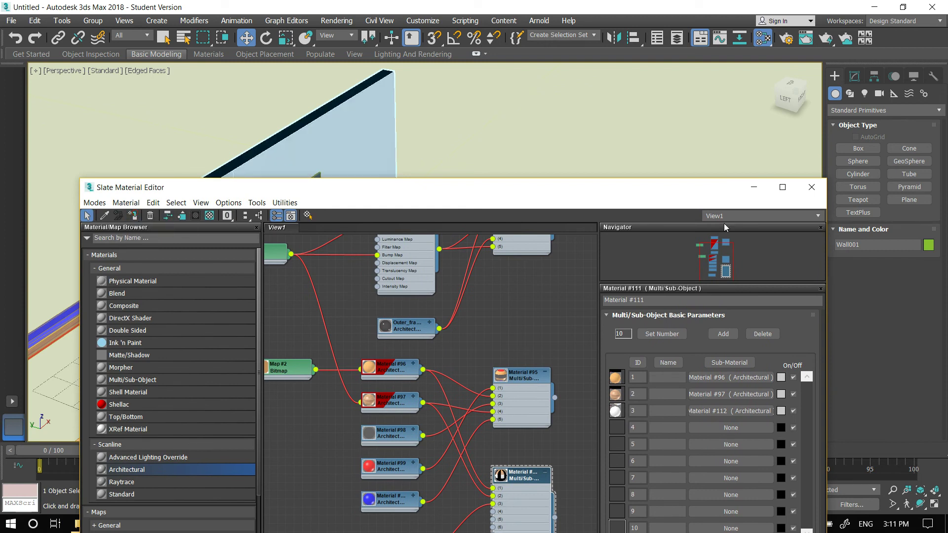
- Inspect the wall's sides, return to polygon level and select the black top face to check its material ID
click(753, 187)
alt+middle_drag(322, 196, 345, 232)
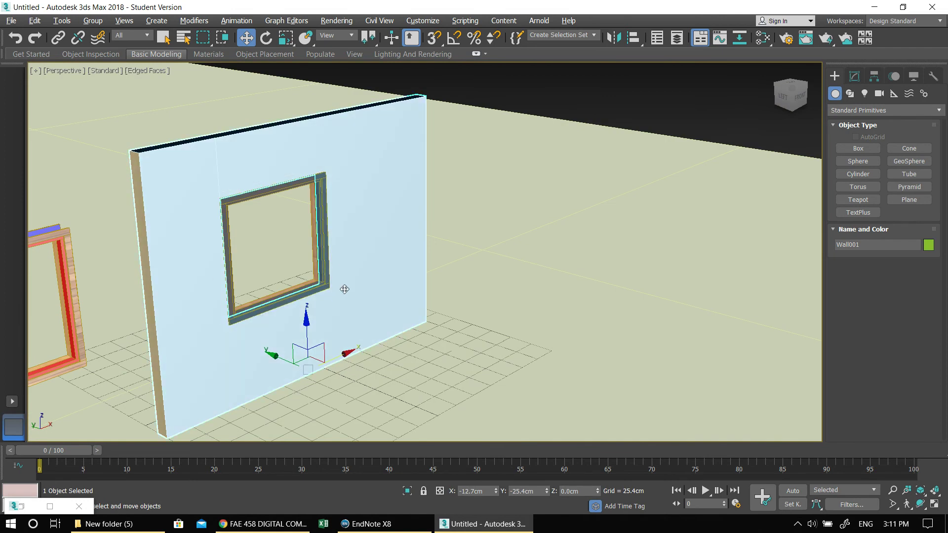
mouse_move(245, 275)
alt+middle_down()
mouse_move(339, 283)
mouse_move(343, 251)
alt+middle_up()
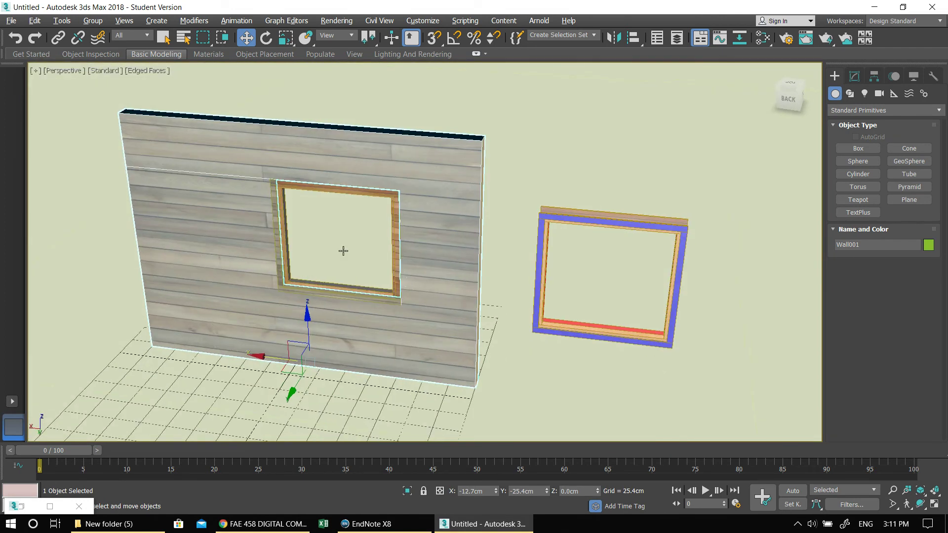
alt+middle_drag(328, 306, 289, 245)
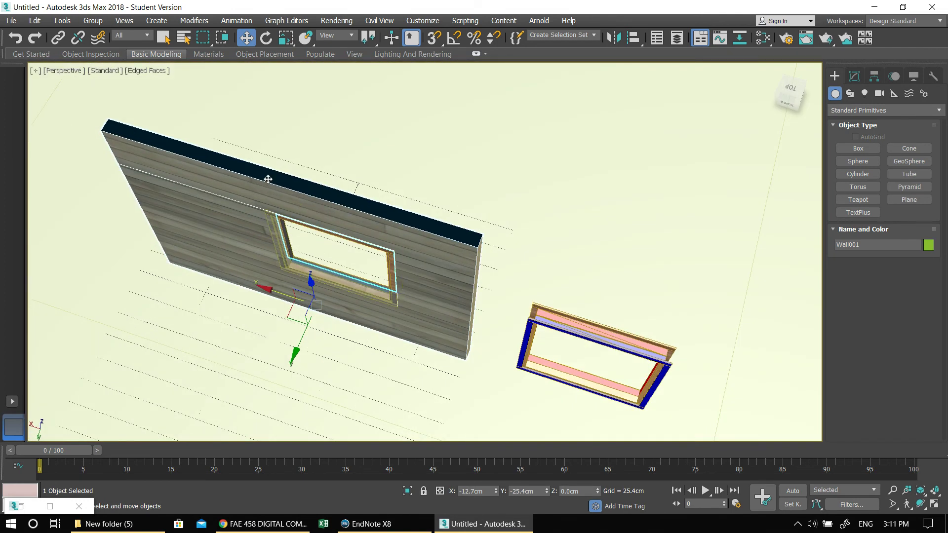
alt+middle_drag(265, 171, 580, 211)
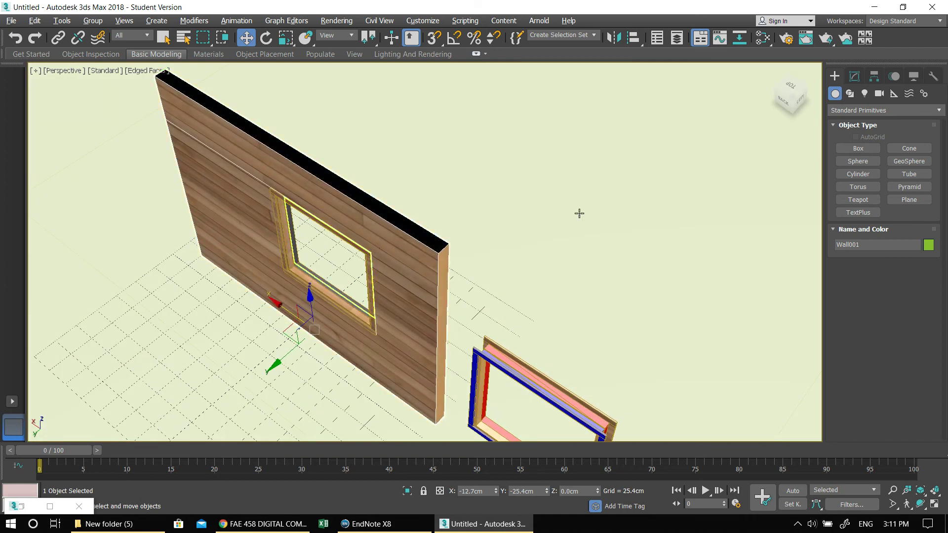
click(854, 76)
drag(945, 362, 944, 207)
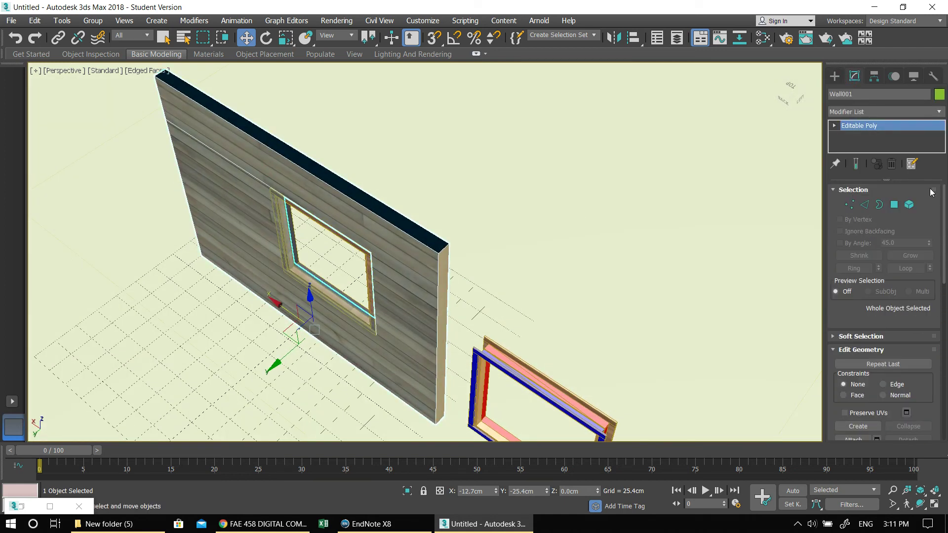
click(894, 205)
click(381, 207)
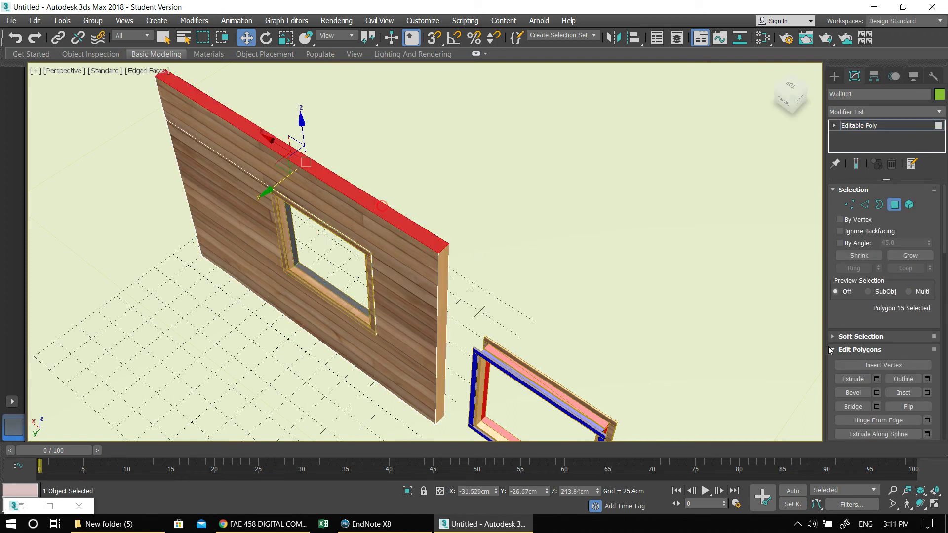
scroll(883, 335, down, 5)
drag(944, 309, 942, 367)
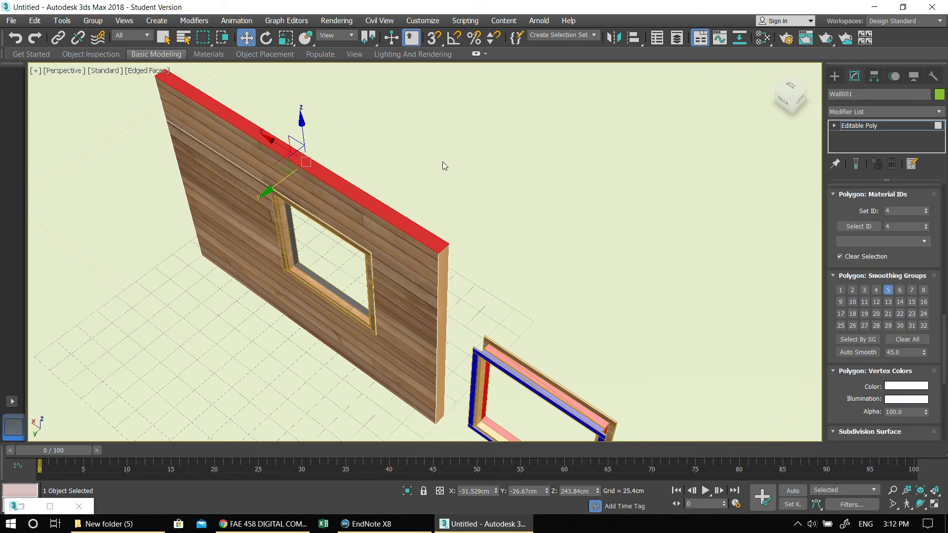
- Connect Material #96 to slots 4 and 5 of the wall's Multi/Sub-Object material
click(18, 503)
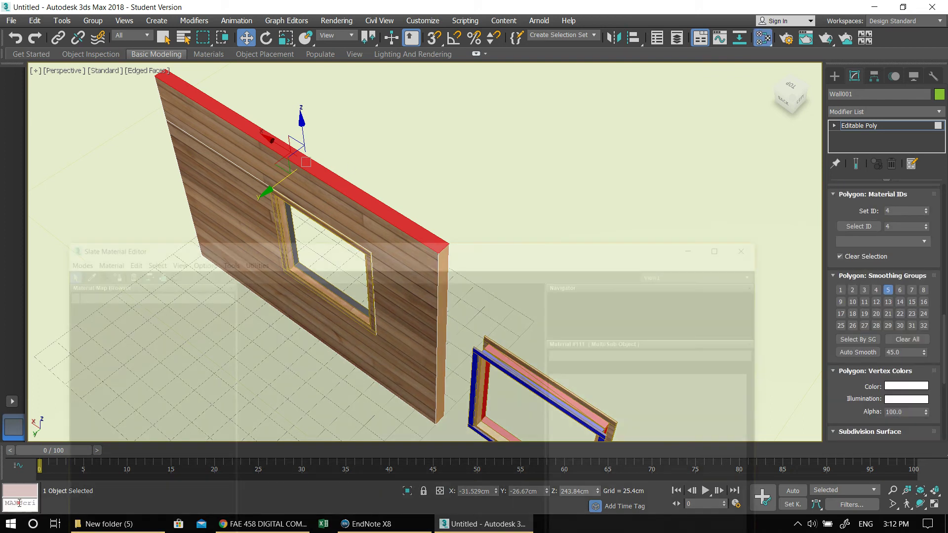
middle_drag(561, 436, 540, 346)
drag(404, 278, 473, 419)
drag(403, 277, 472, 427)
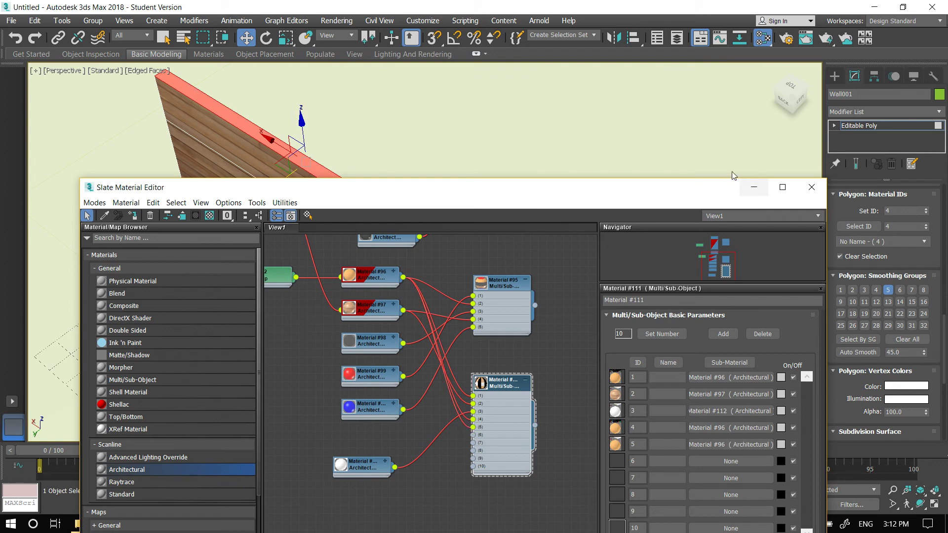
click(750, 193)
- Examine the materials on the wall from several angles with the top face deselected
alt+middle_drag(379, 259, 411, 234)
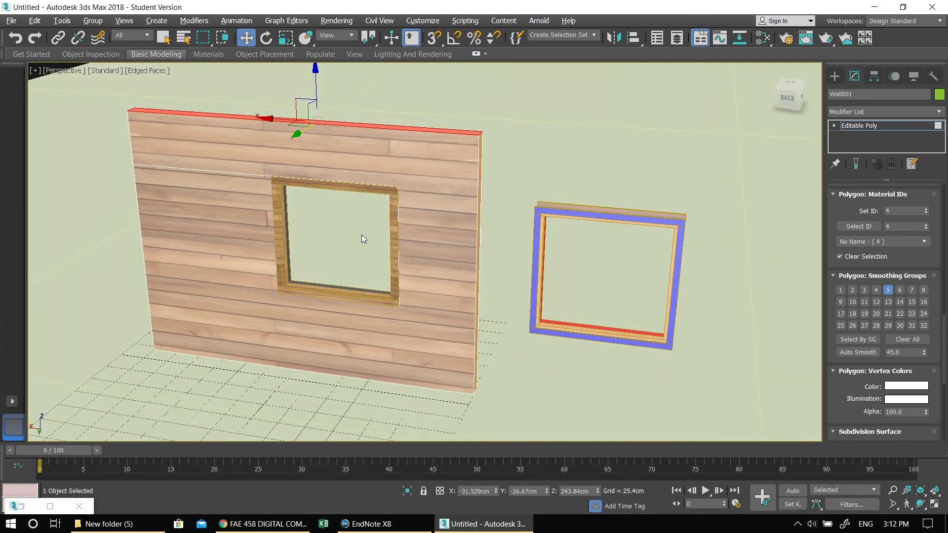
mouse_move(339, 243)
alt+middle_down()
mouse_move(304, 228)
mouse_move(327, 230)
alt+middle_up()
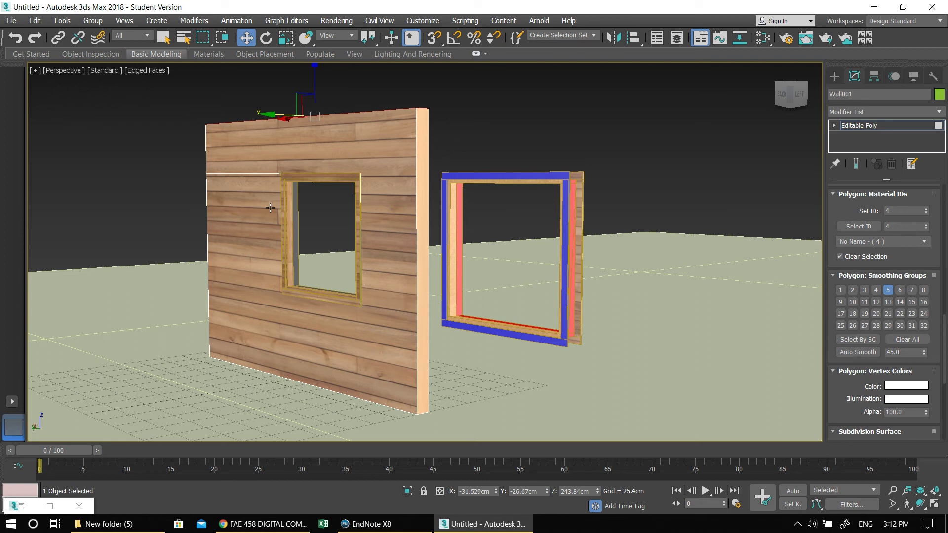
mouse_move(361, 267)
alt+middle_down()
mouse_move(309, 238)
mouse_move(327, 256)
mouse_move(280, 243)
mouse_move(348, 252)
mouse_move(315, 238)
mouse_move(228, 253)
mouse_move(217, 240)
mouse_move(275, 262)
mouse_move(345, 259)
alt+middle_up()
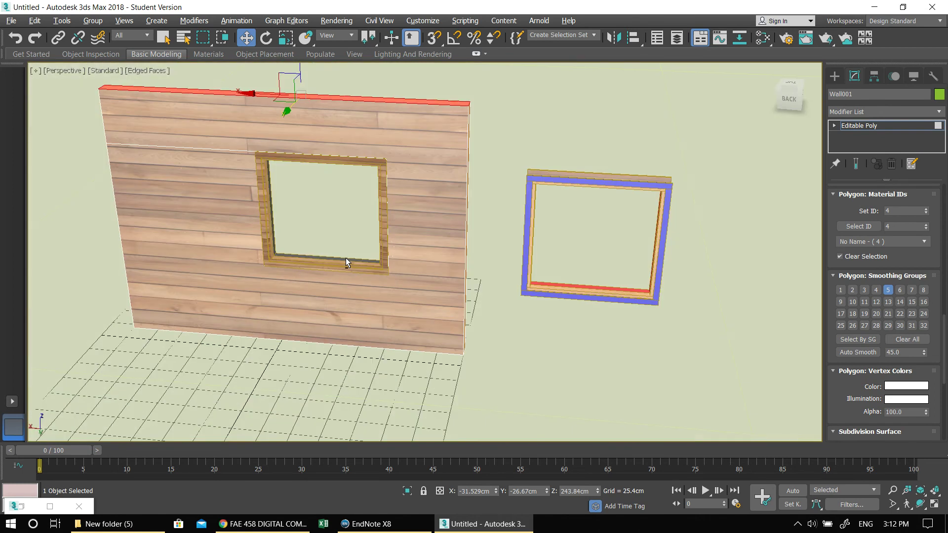
alt+middle_drag(292, 210, 333, 209)
click(200, 105)
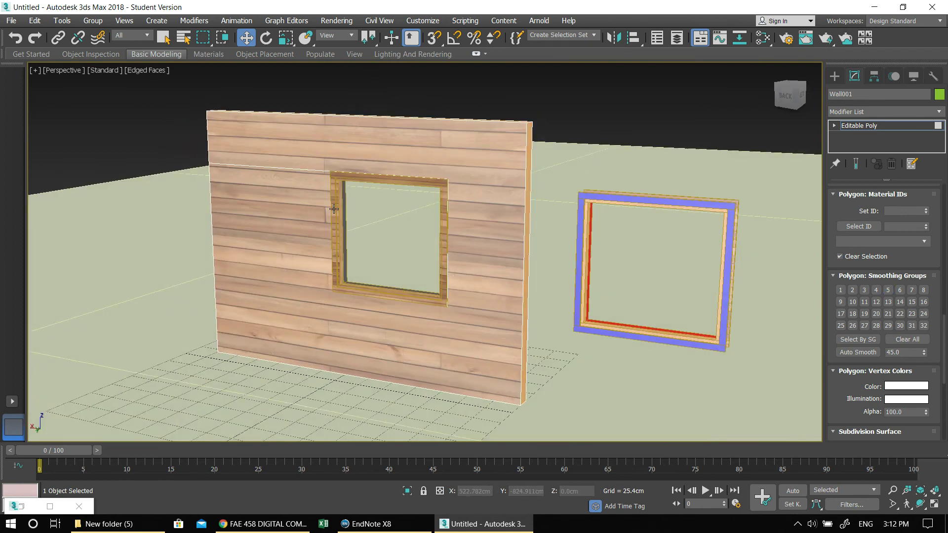
alt+middle_drag(427, 225, 443, 253)
scroll(442, 253, down, 2)
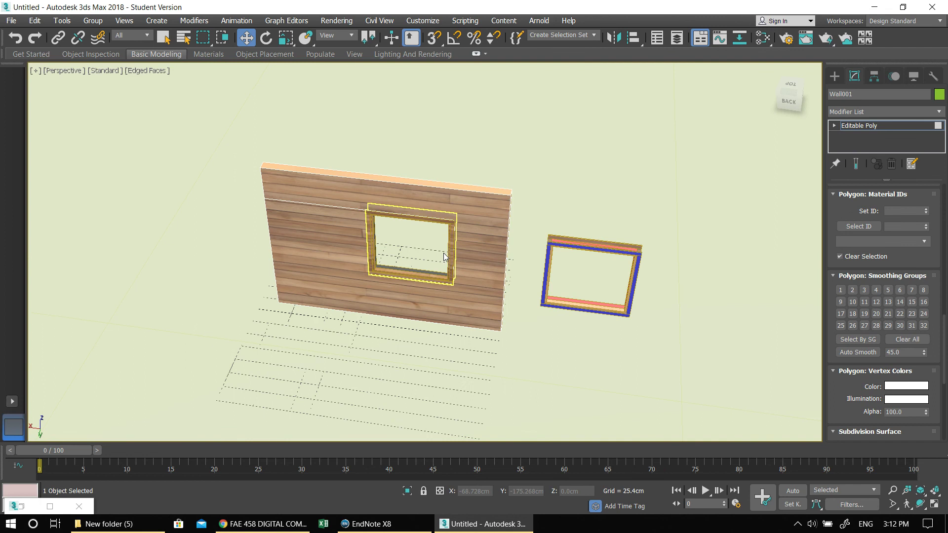
mouse_move(385, 253)
alt+middle_down()
mouse_move(461, 233)
mouse_move(433, 230)
mouse_move(413, 248)
mouse_move(453, 255)
mouse_move(402, 194)
mouse_move(377, 224)
mouse_move(390, 257)
alt+middle_up()
- Leave polygon editing and show the Doors category of creatable objects
click(834, 77)
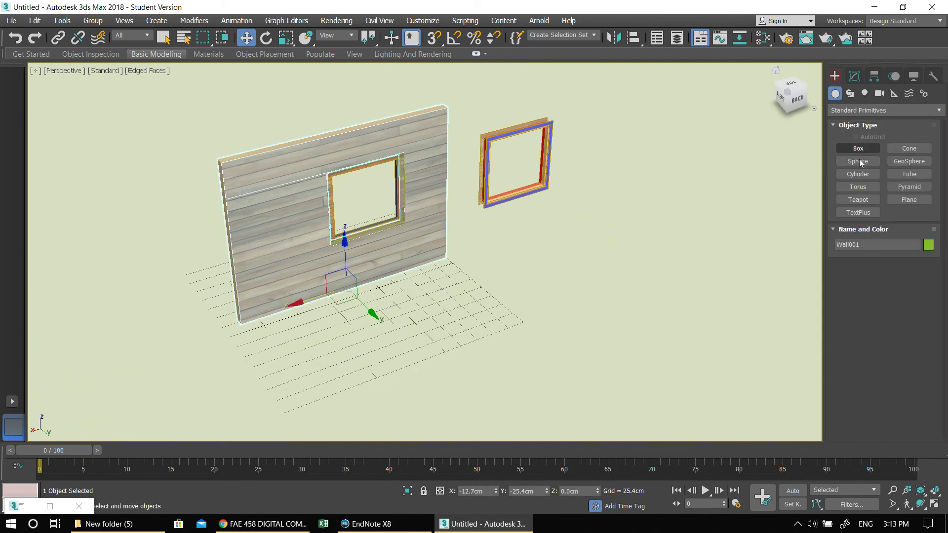
click(861, 110)
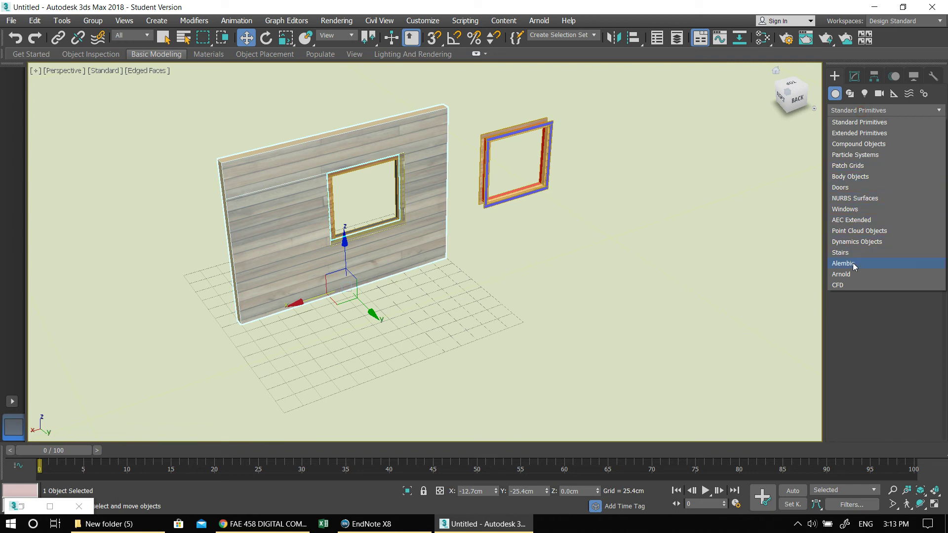
click(848, 188)
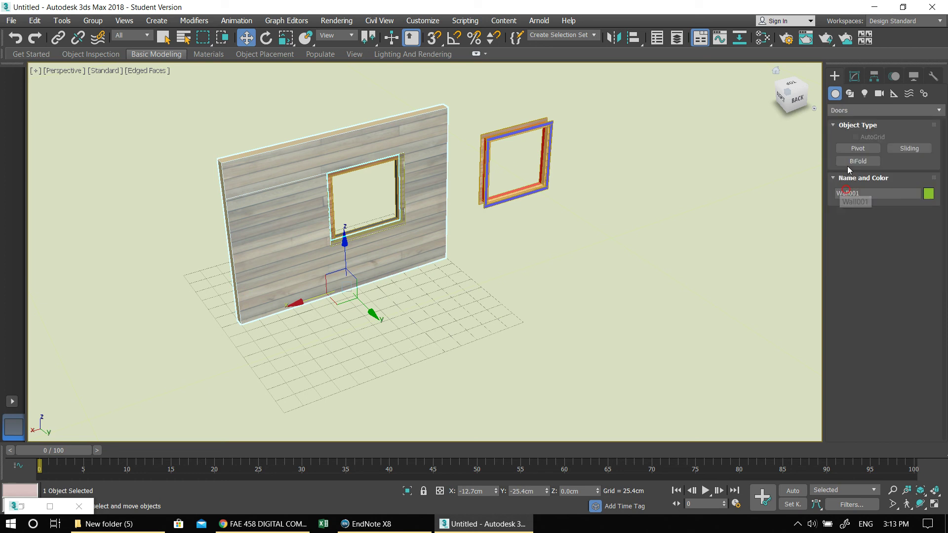
- Create a pivot door about 165 cm wide, 18.5 cm deep and 250 cm high beside the textured wall
click(846, 150)
drag(491, 302, 588, 267)
click(577, 267)
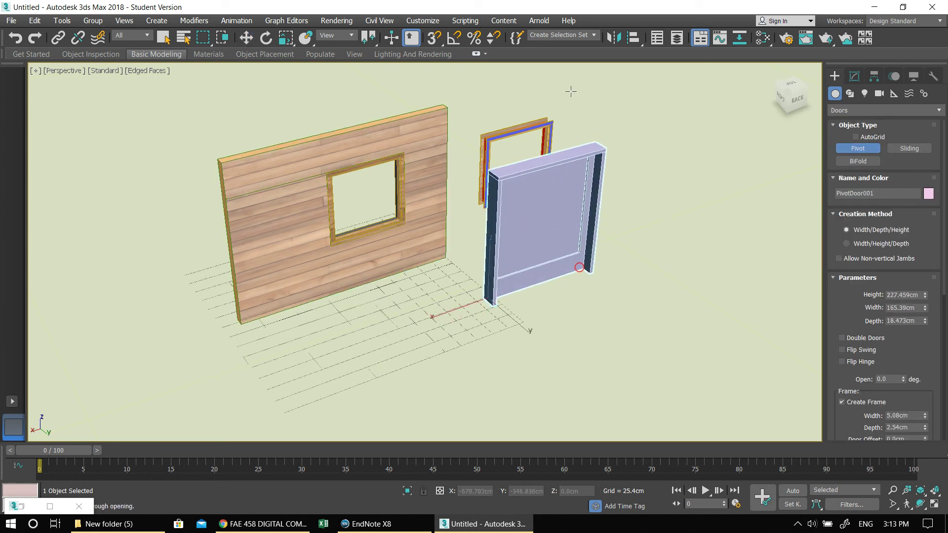
click(573, 99)
alt+middle_drag(588, 221, 546, 214)
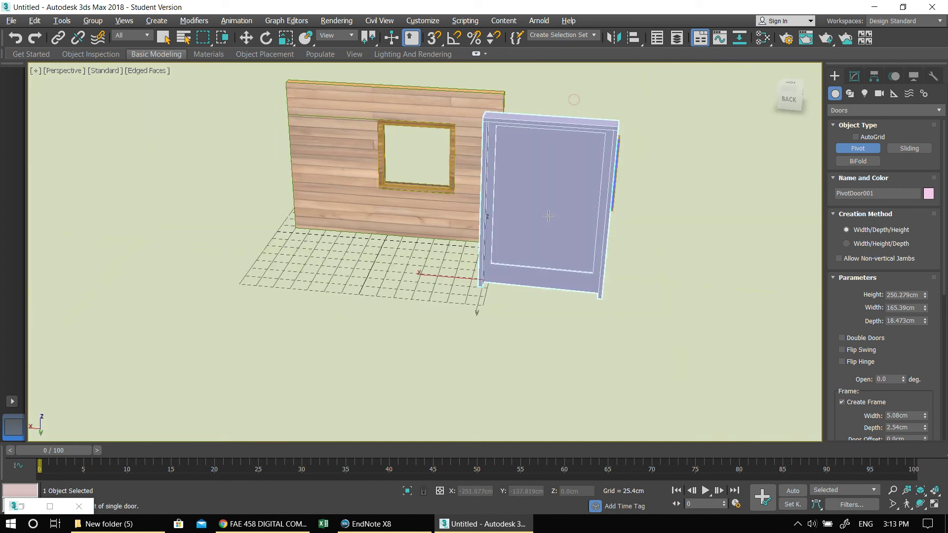
right_click(395, 344)
- Assign the five-slot Multi/Sub-Object Material #95 to the pivot door and inspect its frame, leaf and glass
double_click(23, 505)
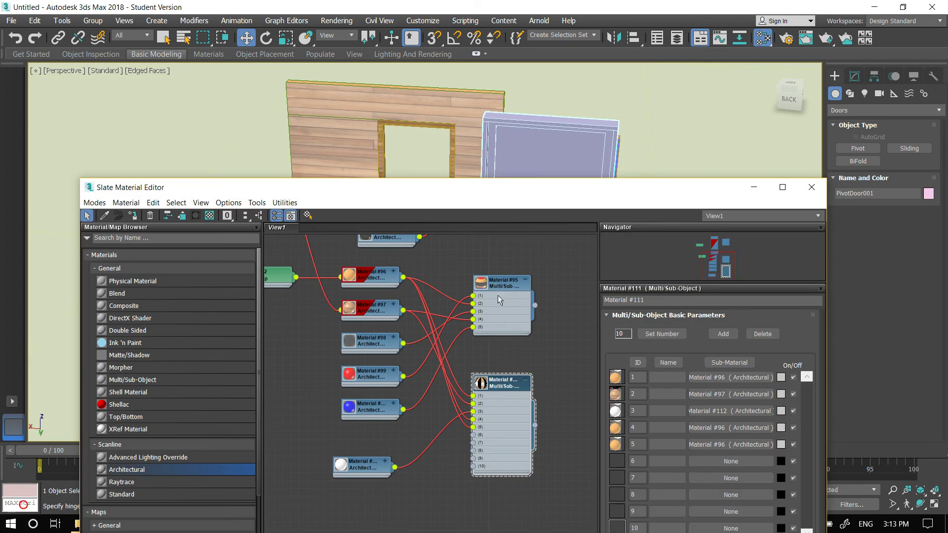
click(495, 283)
click(523, 154)
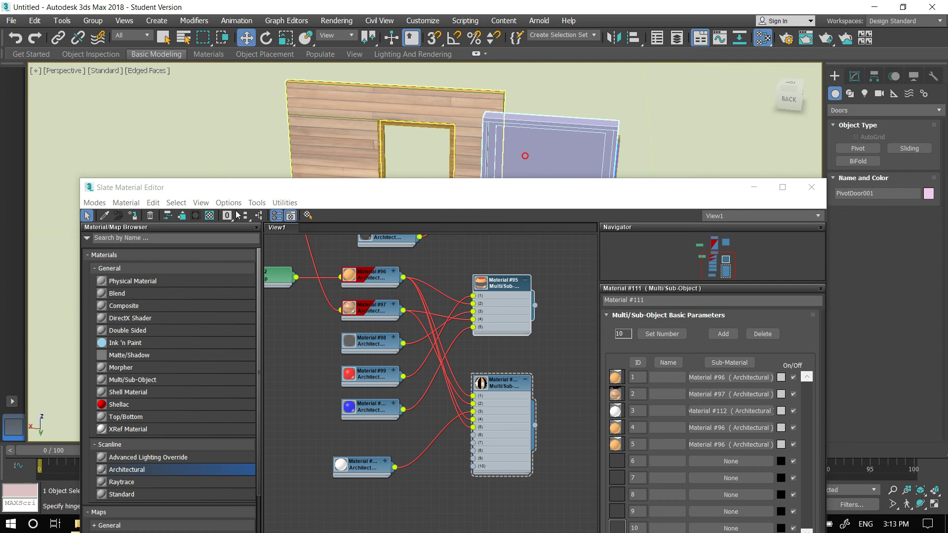
click(167, 216)
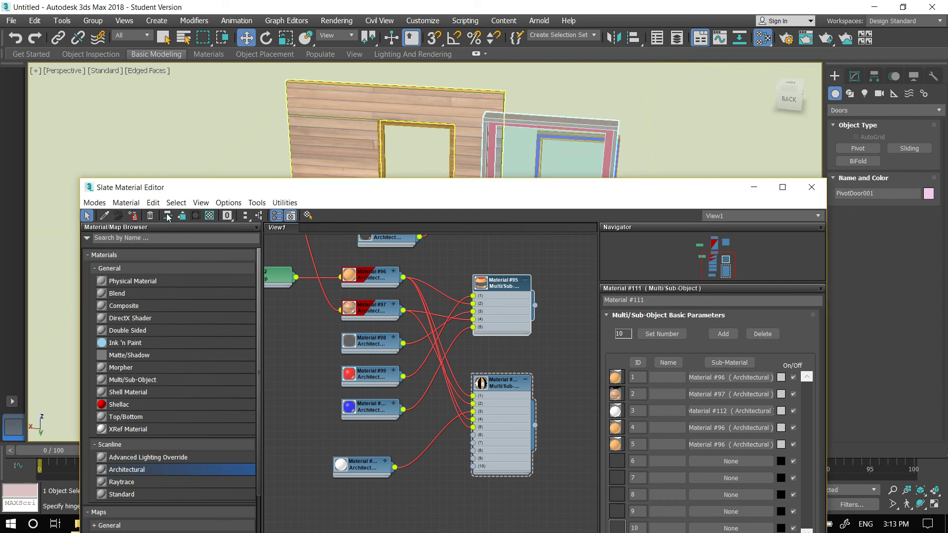
click(753, 187)
alt+middle_drag(565, 247, 591, 239)
alt+middle_drag(463, 258, 479, 214)
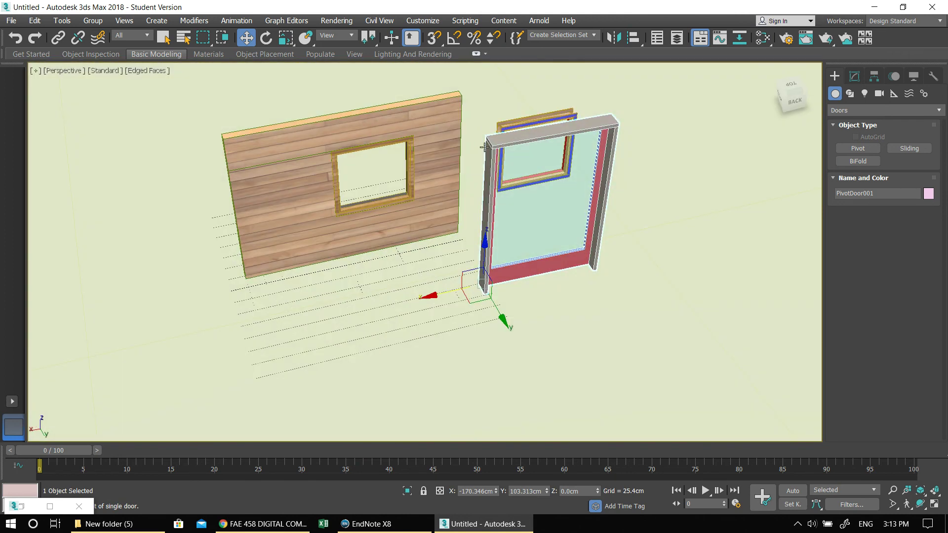
alt+middle_drag(634, 236, 503, 275)
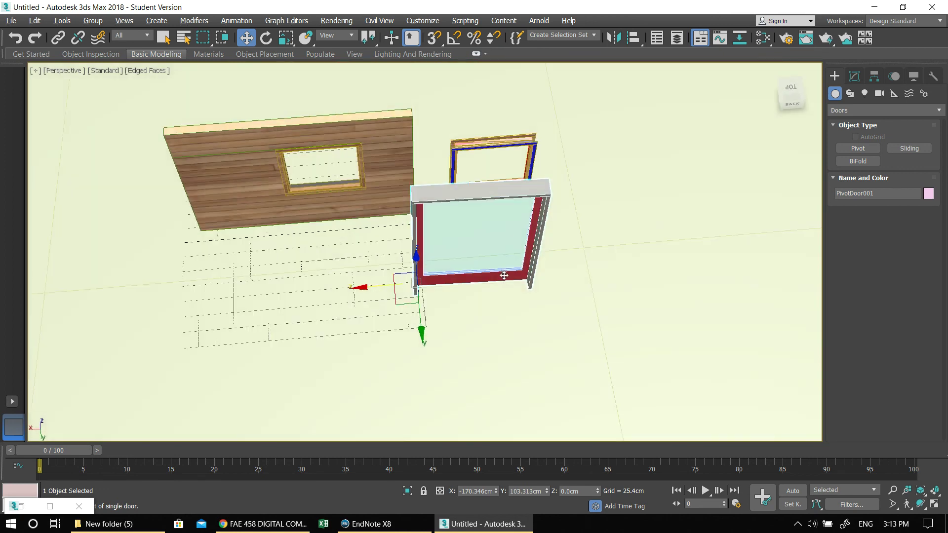
- Draw a straight AEC Extended wall 20 cm wide just in front of the pivot door, extending past both its sides
click(854, 77)
click(834, 76)
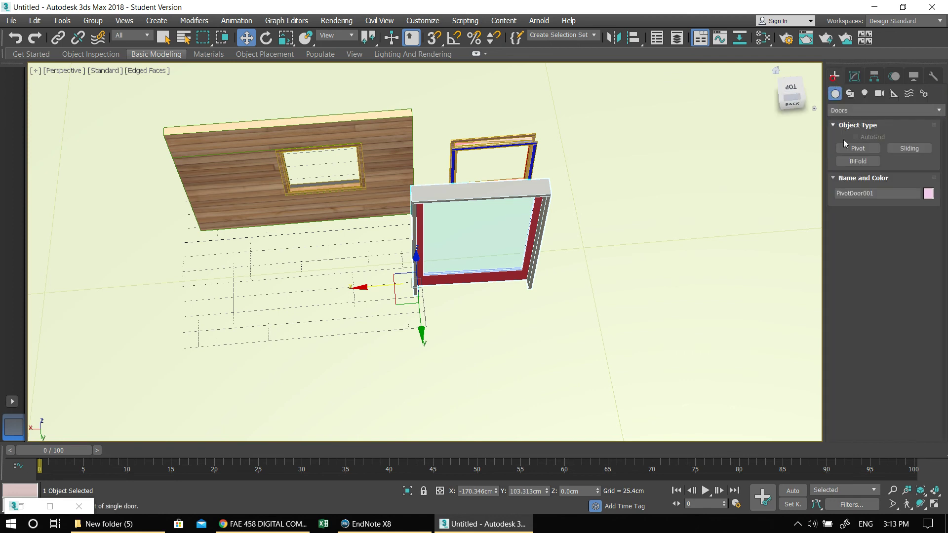
click(839, 111)
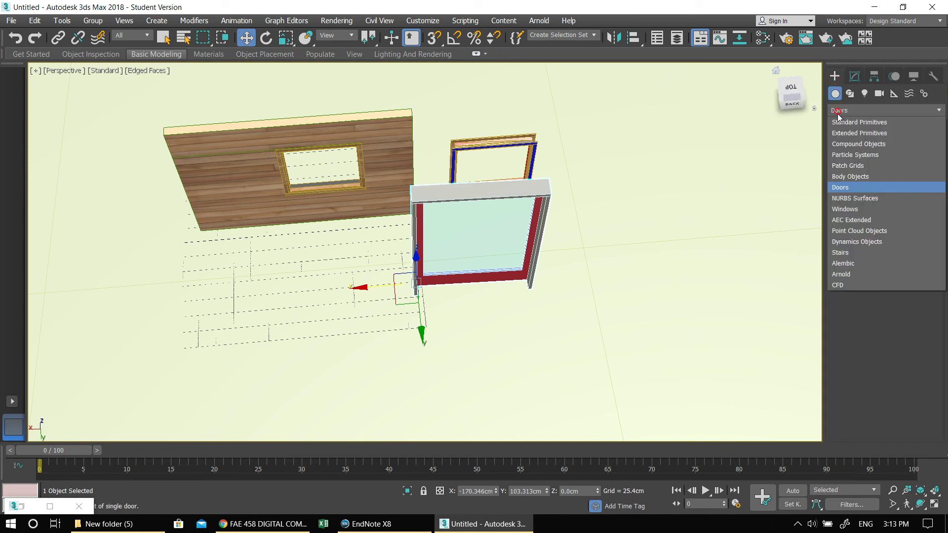
click(861, 223)
click(328, 317)
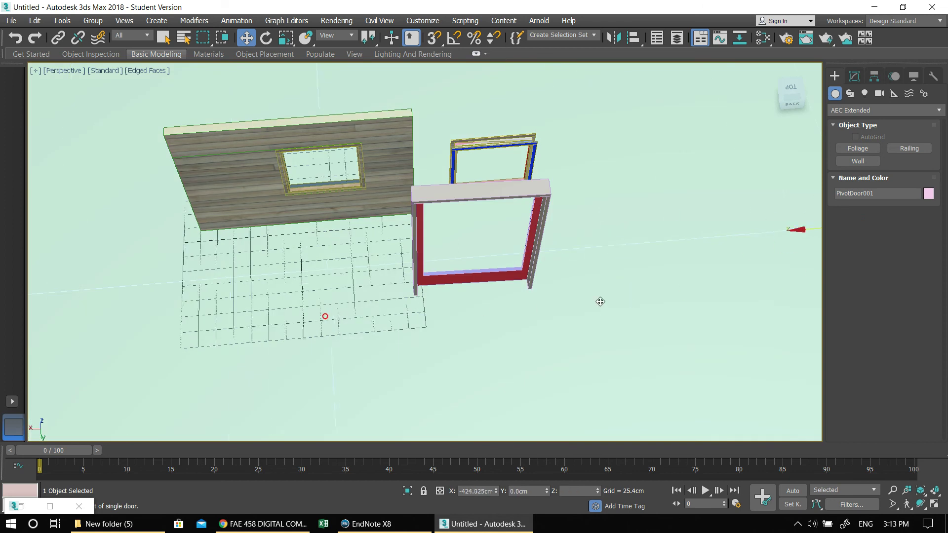
click(858, 161)
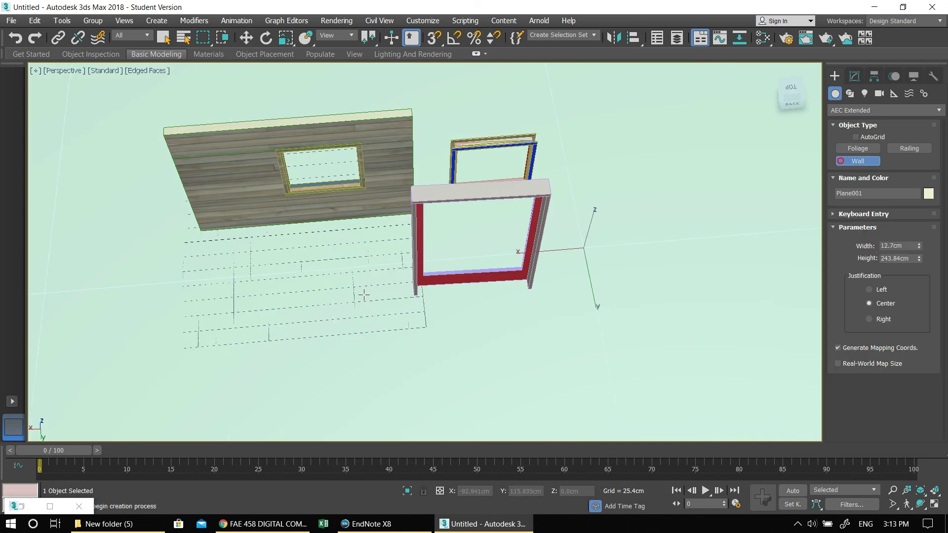
click(881, 245)
text(20)
key(Return)
click(217, 322)
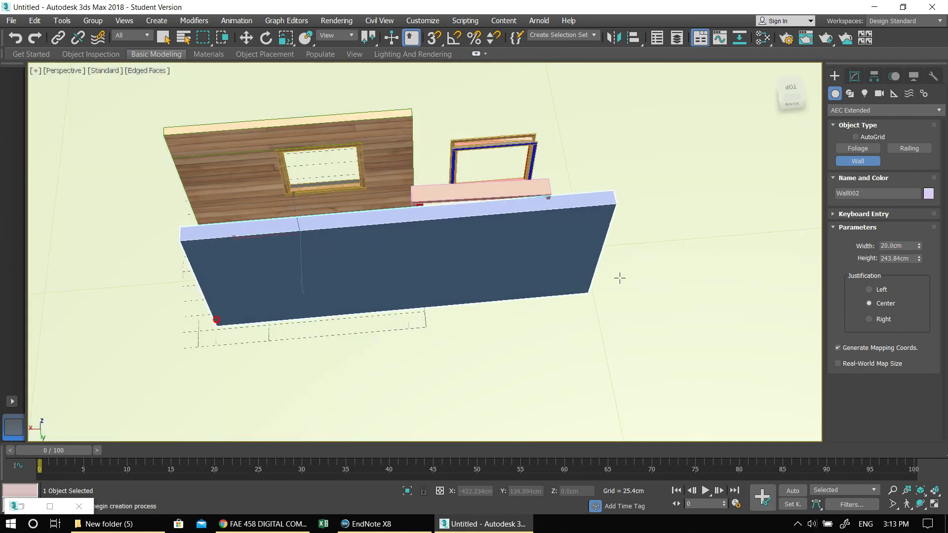
click(702, 283)
right_click(549, 317)
key(w)
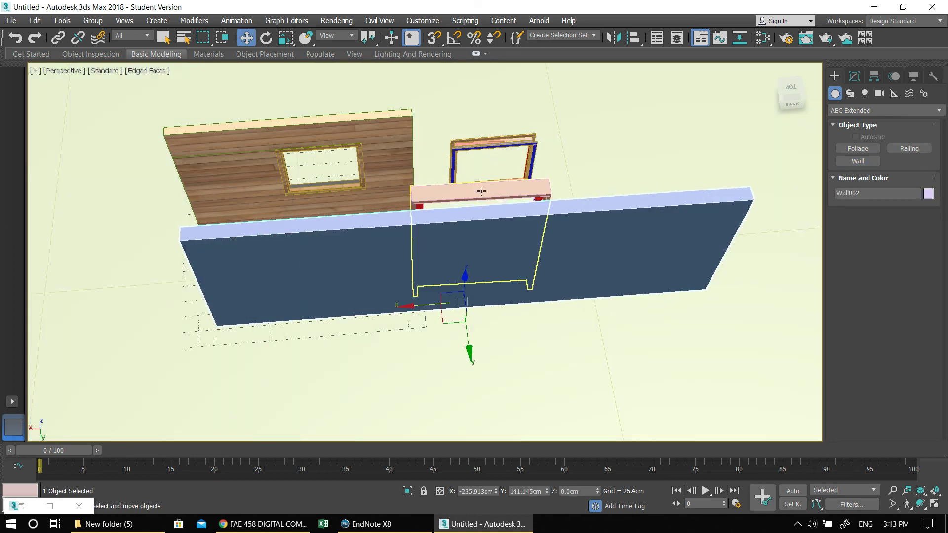
- Select the pivot door and move it onto the new wall in the Top view so it spans the wall's thickness
click(481, 191)
key(alt+w)
right_click(329, 167)
key(alt+w)
middle_drag(542, 293, 422, 228)
scroll(422, 228, down, 5)
middle_drag(254, 119, 475, 286)
scroll(474, 286, up, 5)
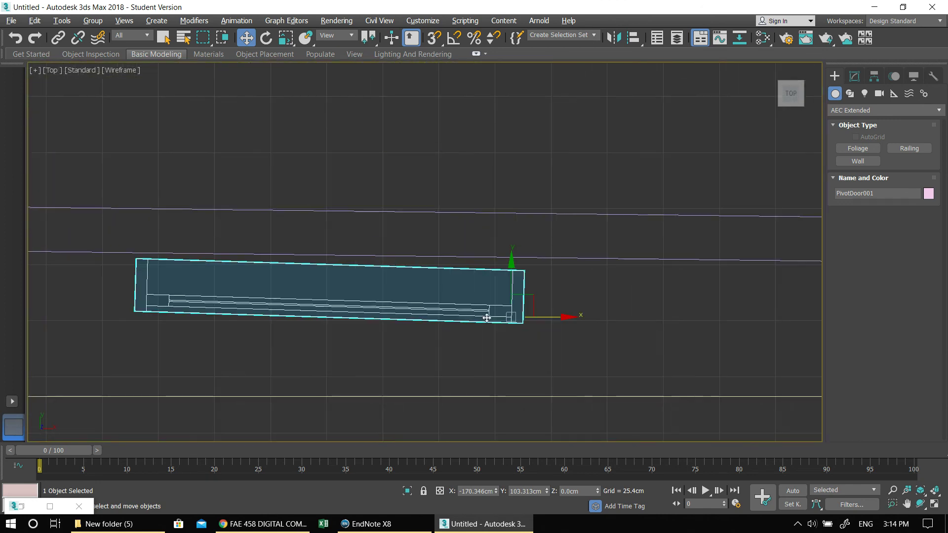
drag(514, 316, 482, 255)
- Rotate the door about its Z axis to about 179.1° to align it with the wall, and return to the Perspective view
key(e)
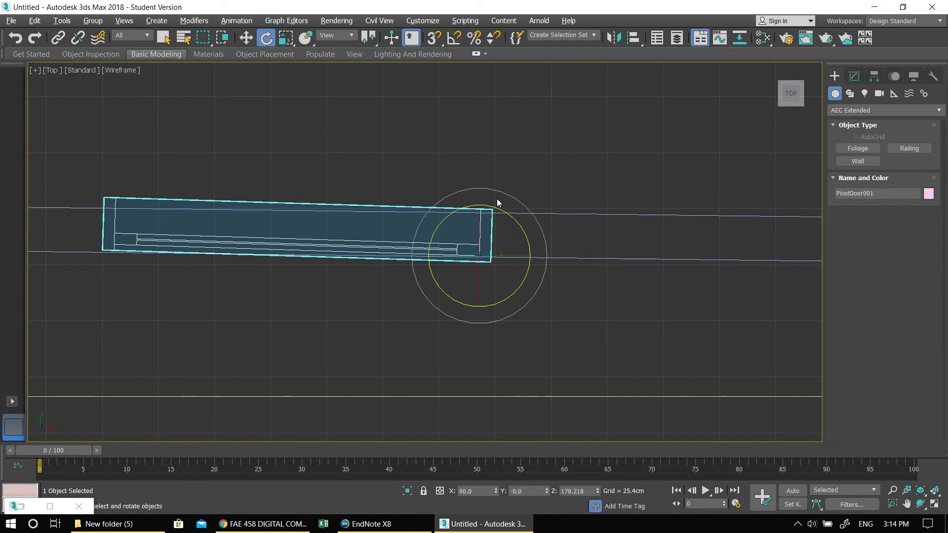
drag(499, 190, 498, 191)
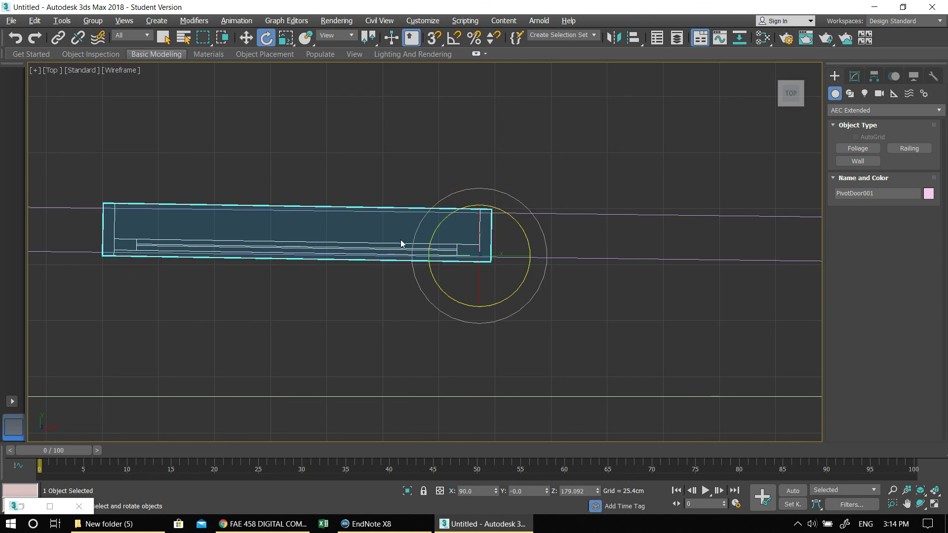
key(alt+w)
key(alt+w)
alt+middle_drag(600, 338, 571, 285)
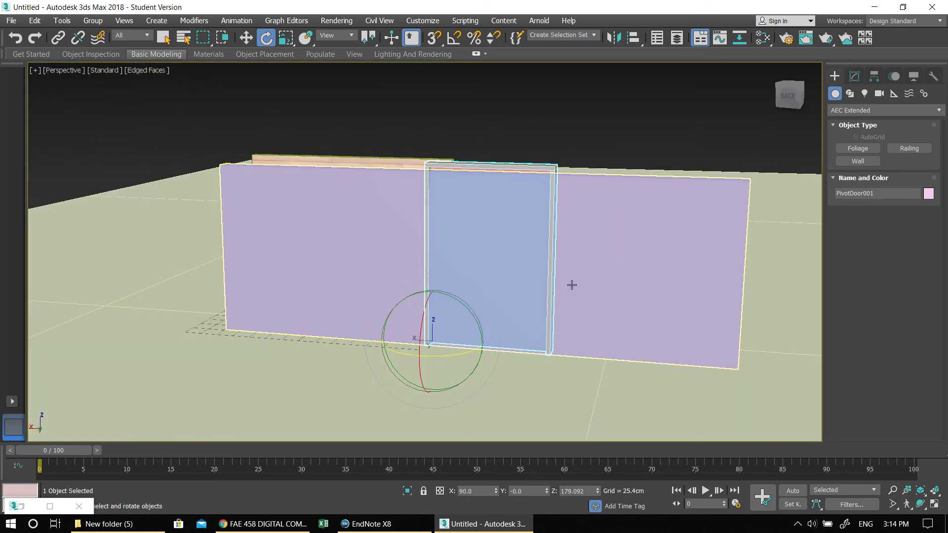
- Set the pivot door's height to 200 cm and deselect it
click(854, 76)
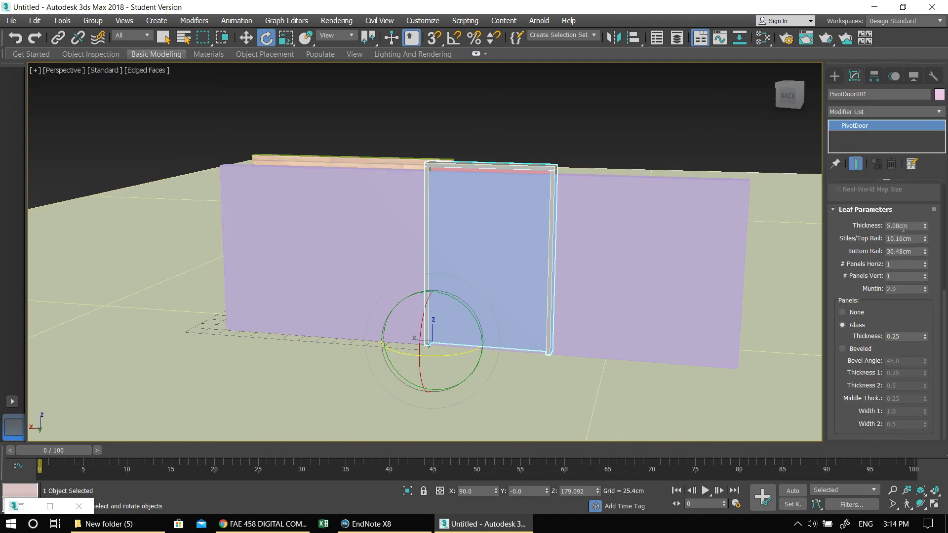
drag(896, 210, 882, 441)
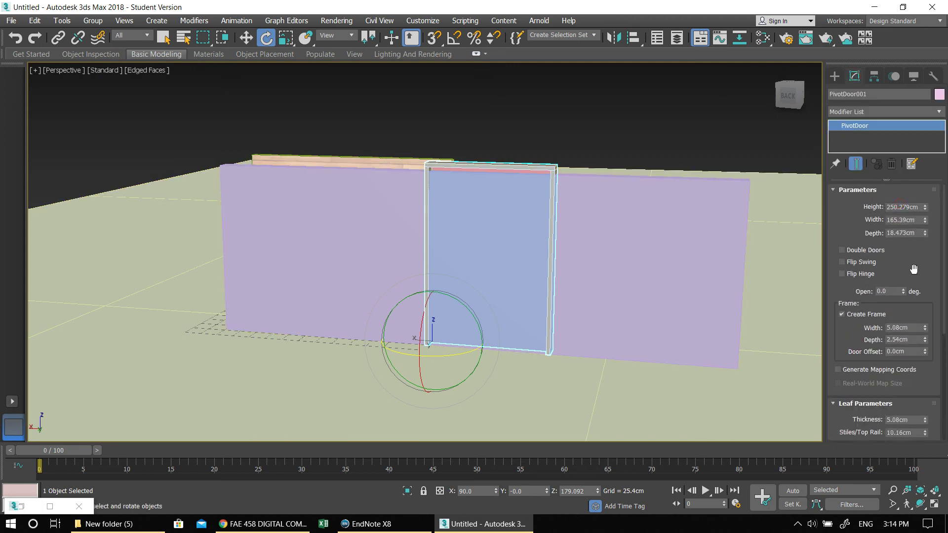
double_click(895, 208)
text(200)
key(Return)
click(673, 133)
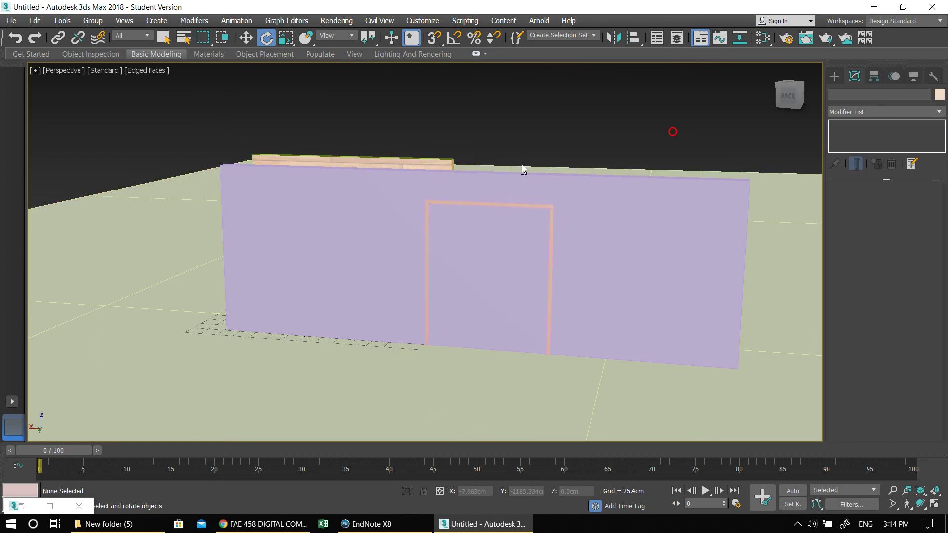
- Link the pivot door to the new wall as its parent to cut the doorway, and inspect the opening
alt+middle_drag(464, 144, 482, 159)
click(58, 37)
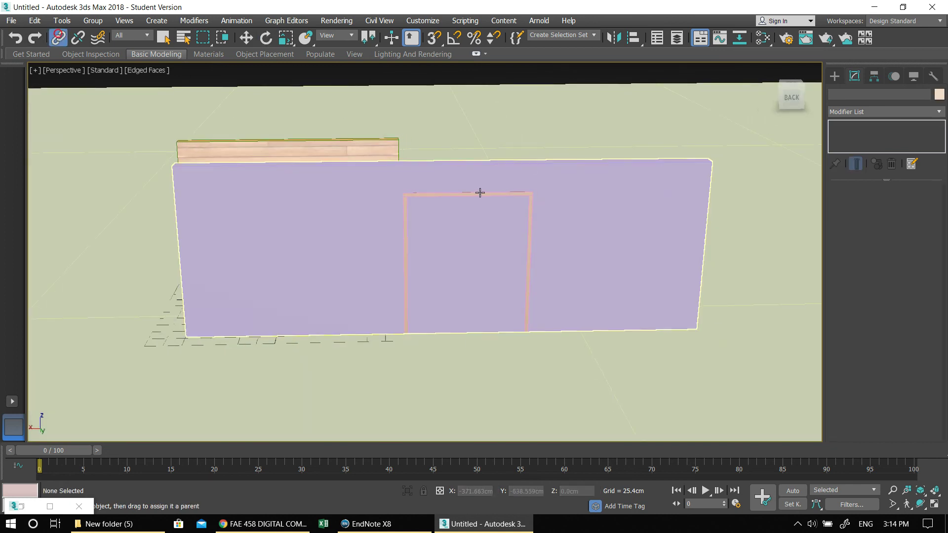
mouse_move(482, 194)
mouse_down()
mouse_move(500, 168)
mouse_move(488, 178)
mouse_up()
alt+middle_drag(489, 178, 474, 191)
key(w)
click(473, 116)
alt+middle_drag(474, 117, 504, 223)
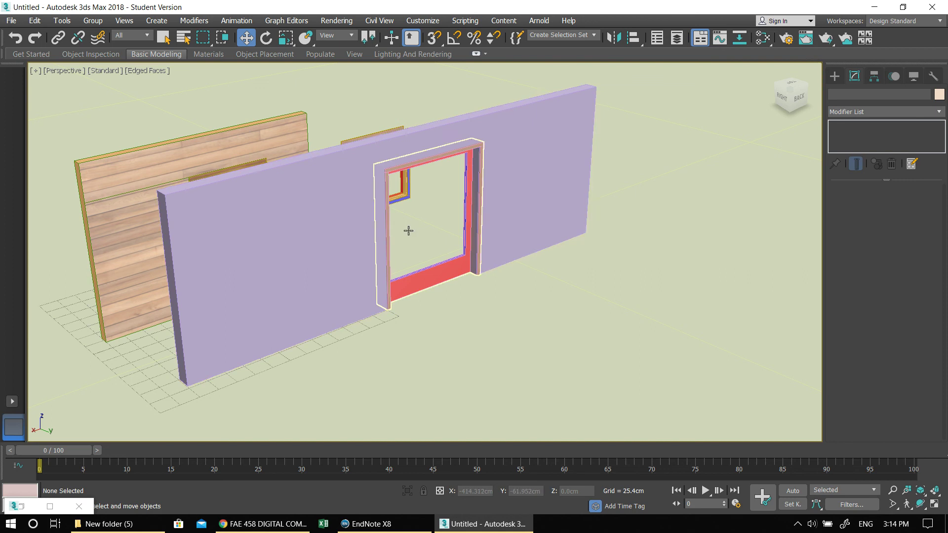
alt+middle_drag(381, 271, 393, 256)
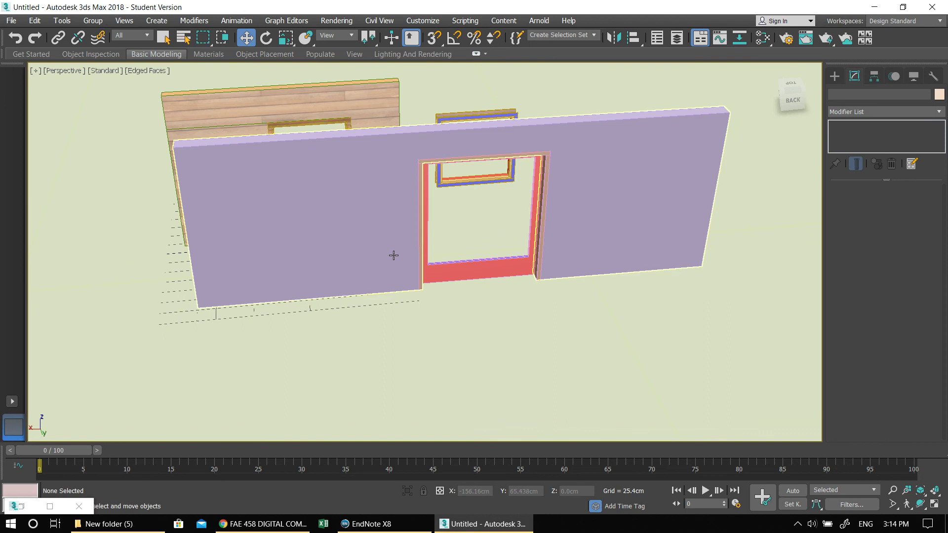
- Assign the ten-slot Multi/Sub-Object Material #111 to the new wall and minimize the Slate Material Editor
click(321, 214)
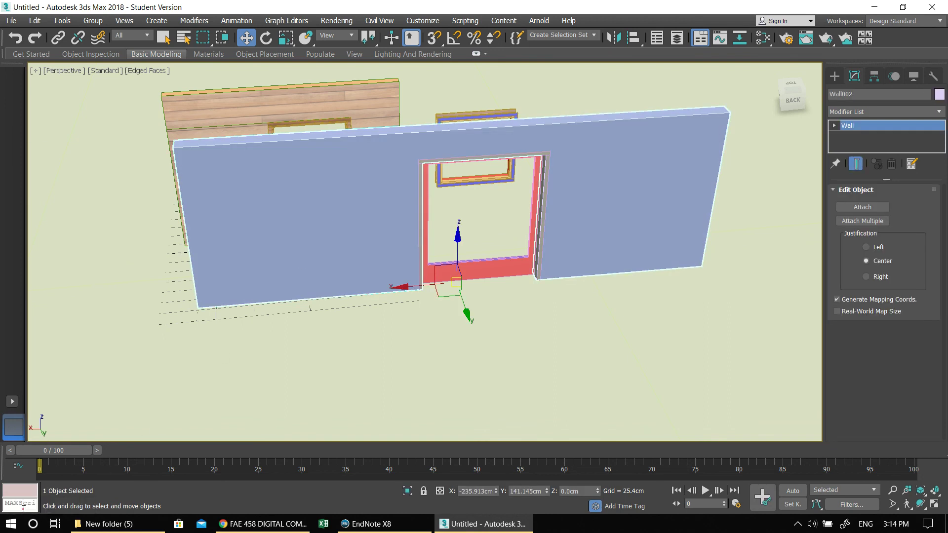
click(21, 506)
click(509, 383)
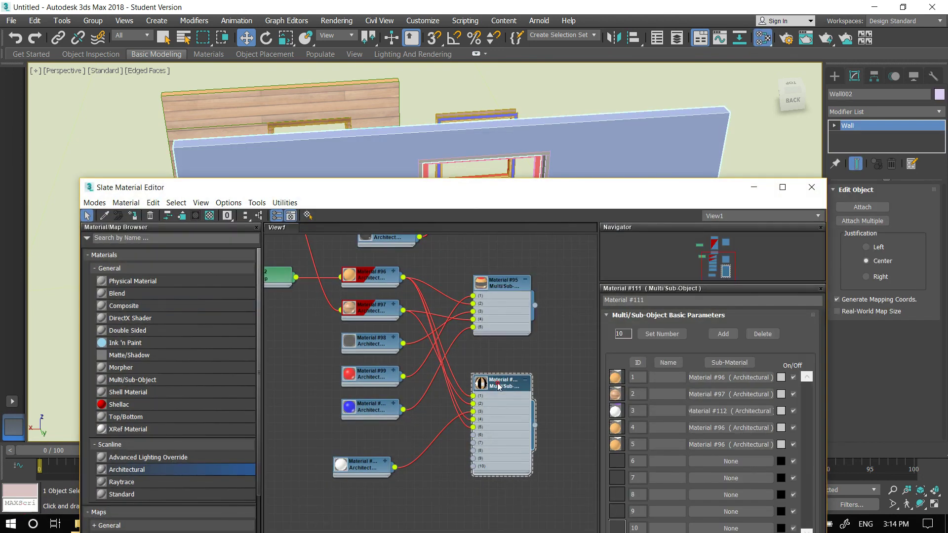
click(133, 216)
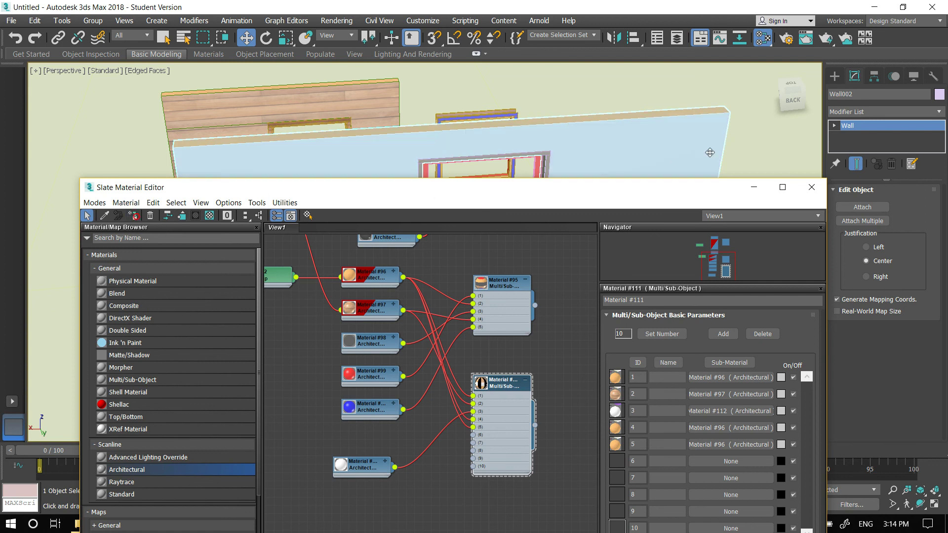
click(754, 187)
alt+middle_drag(498, 222, 423, 187)
scroll(422, 187, down, 4)
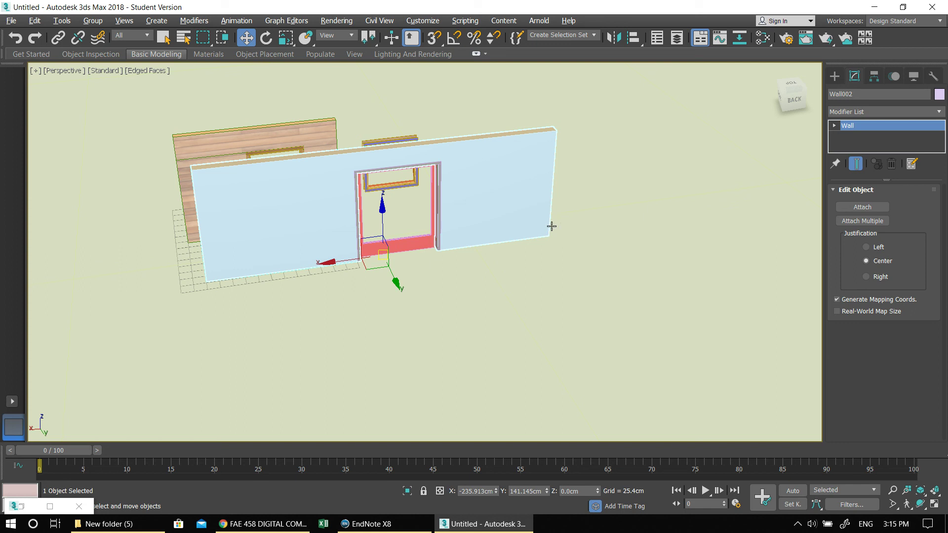
middle_drag(316, 256, 357, 286)
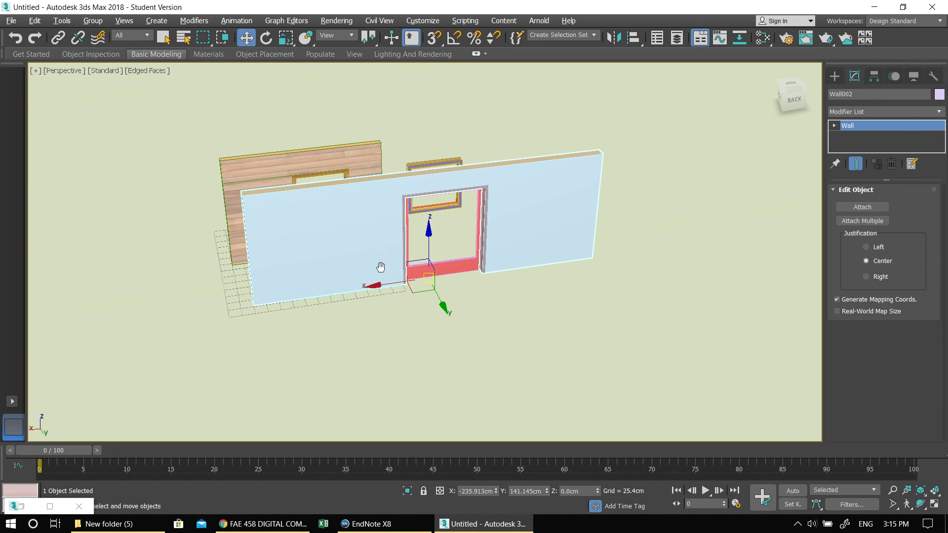
scroll(378, 274, up, 1)
scroll(348, 240, up, 1)
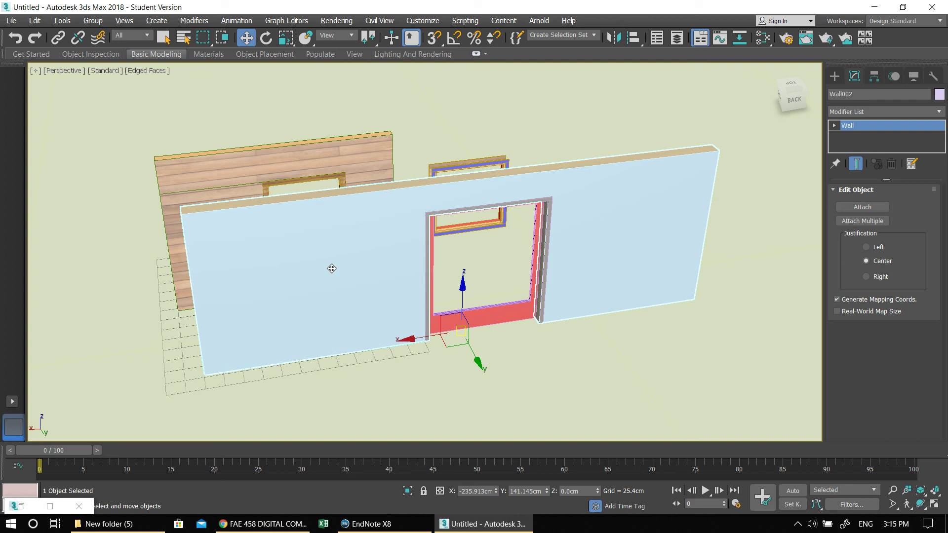
click(799, 527)
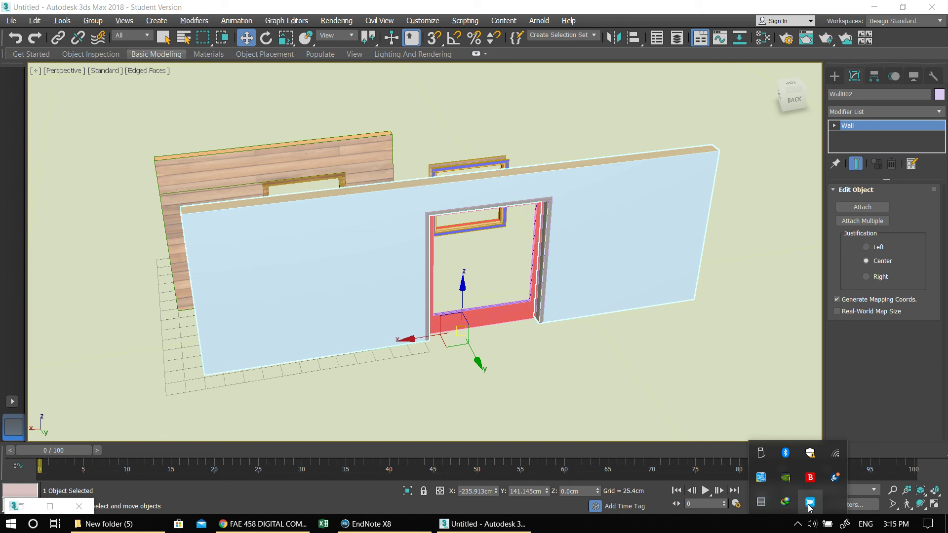
click(808, 506)
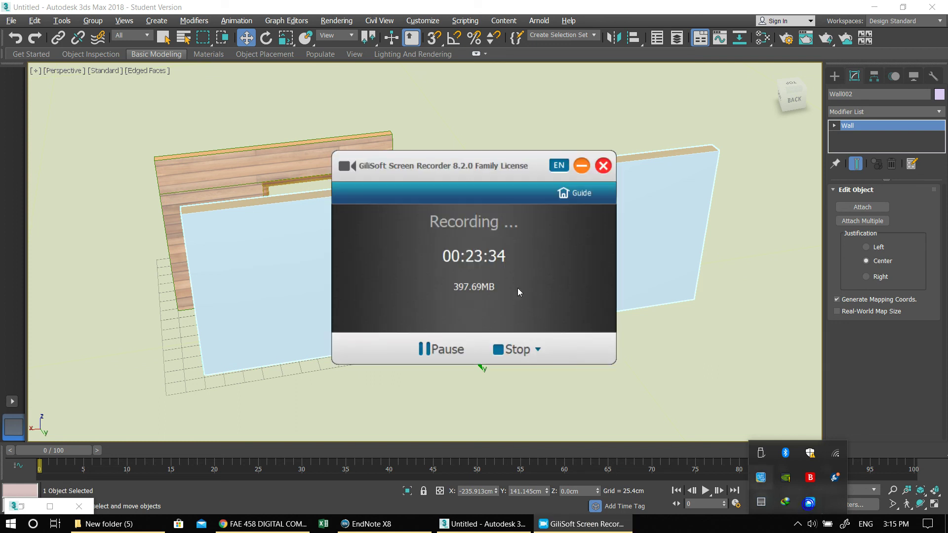